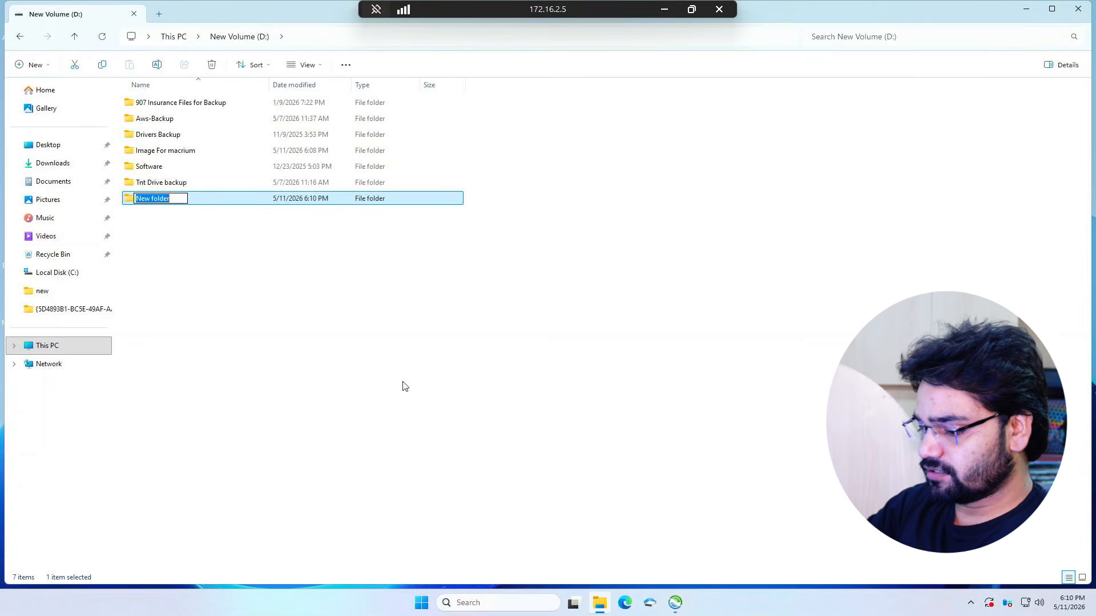
- Name the new folder 'share' and open it
{"action": "type", "text": "share"}
{"action": "key", "text": "Return"}
{"action": "double_click", "coordinate": [151, 200]}
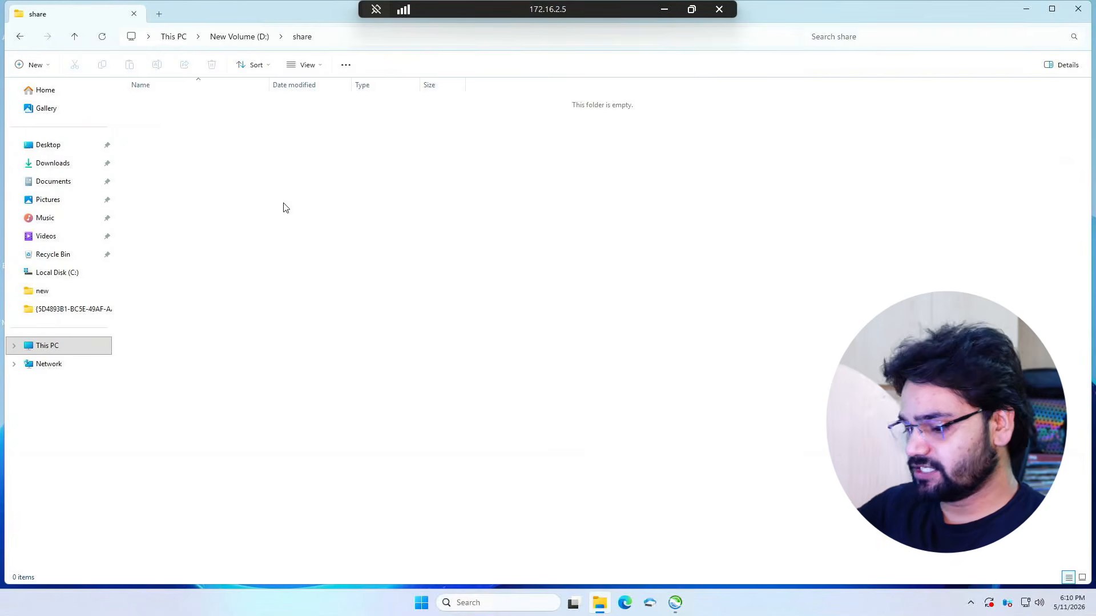
- Create three subfolders named ramesh, ram and ansar inside share
{"action": "key", "text": "ctrl+shift+n"}
{"action": "type", "text": "ramesh"}
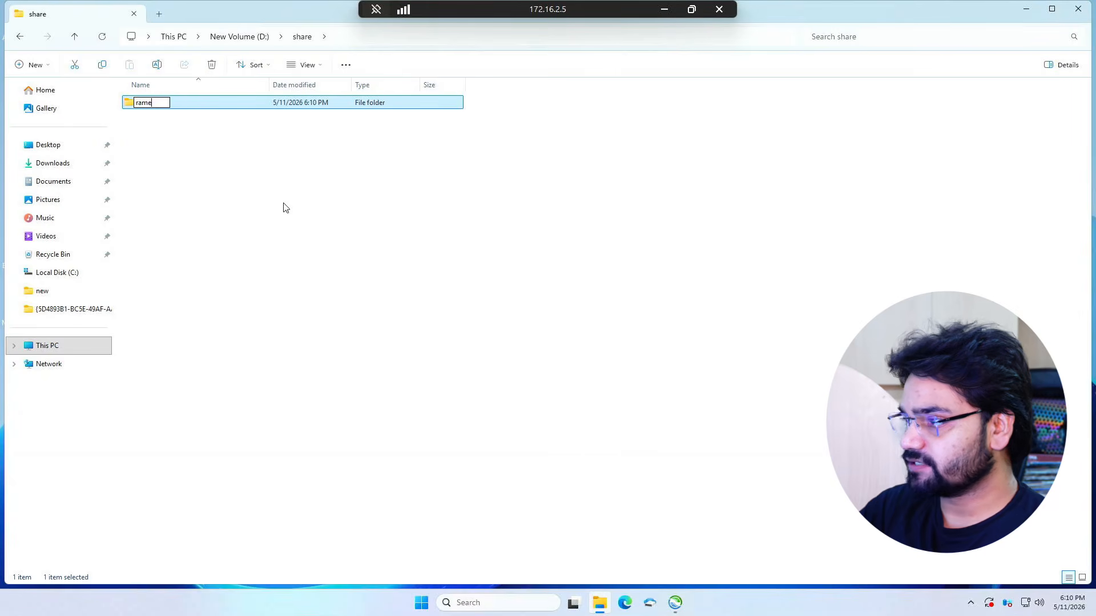
{"action": "key", "text": "Return"}
{"action": "key", "text": "ctrl+shift+n"}
{"action": "type", "text": "ram"}
{"action": "key", "text": "Return"}
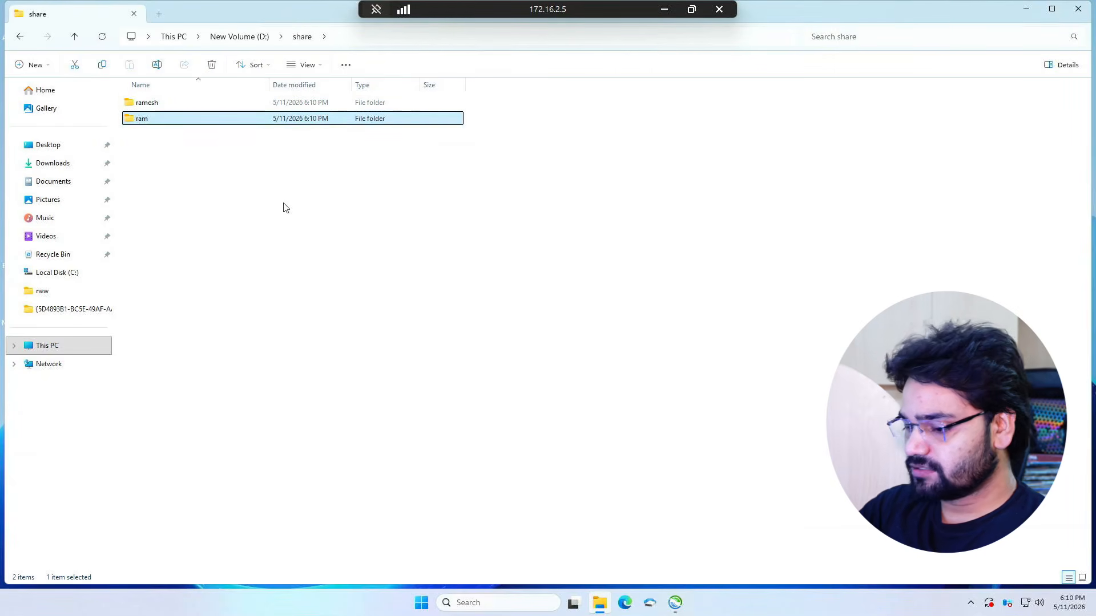
{"action": "key", "text": "ctrl+shift+n"}
{"action": "type", "text": "ansar"}
{"action": "key", "text": "Return"}
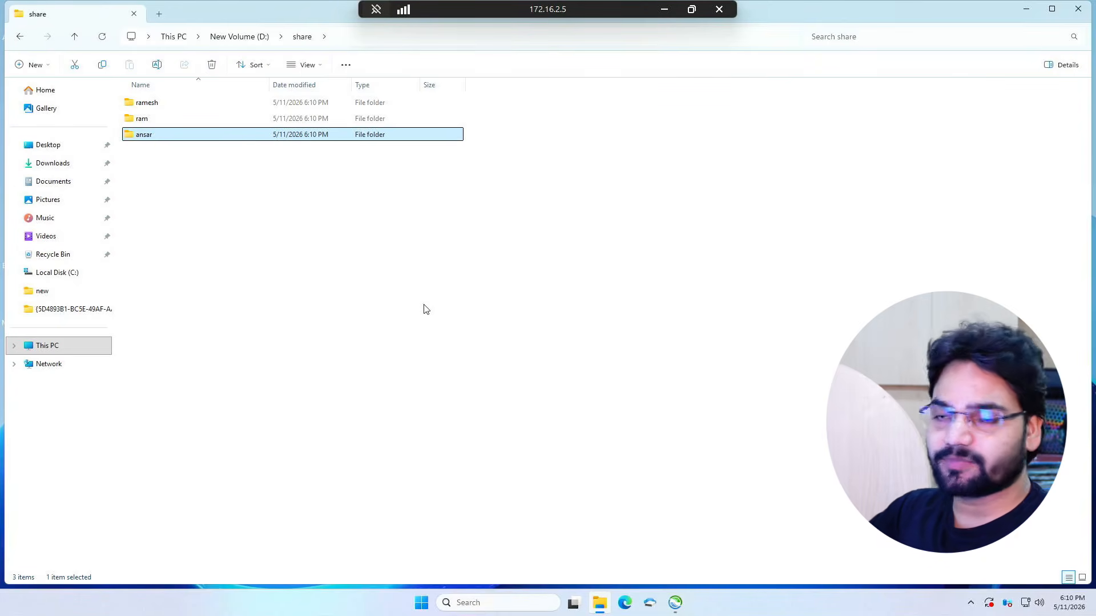
- Launch Computer Management from Server Manager and show the Local Users list
{"action": "left_click", "coordinate": [1084, 8]}
{"action": "right_click", "coordinate": [12, 137]}
{"action": "left_click", "coordinate": [40, 292]}
{"action": "left_click", "coordinate": [46, 168]}
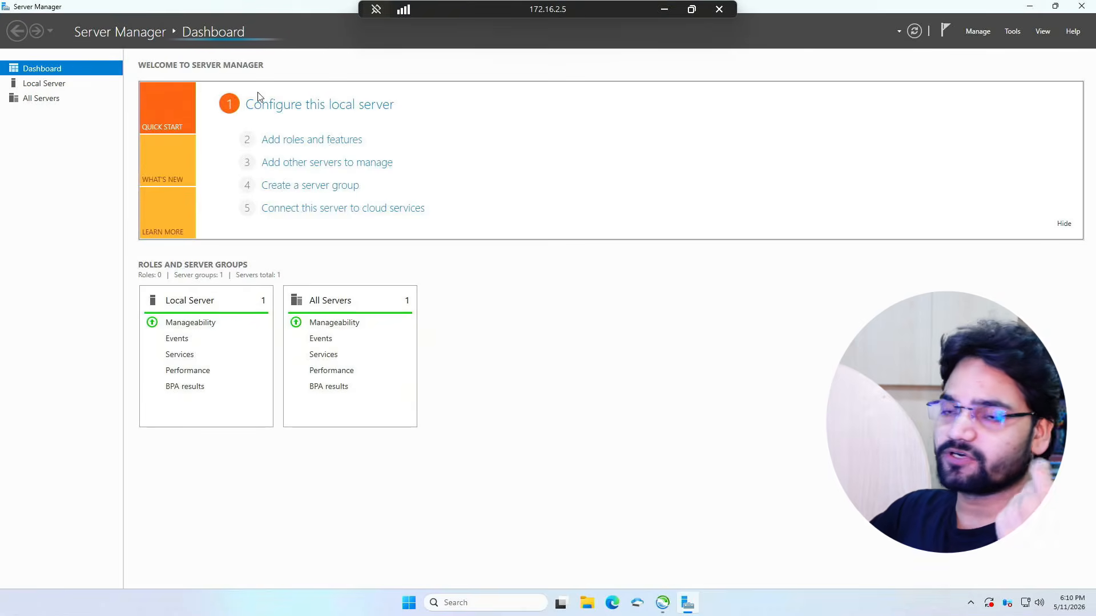
{"action": "left_click", "coordinate": [1013, 32]}
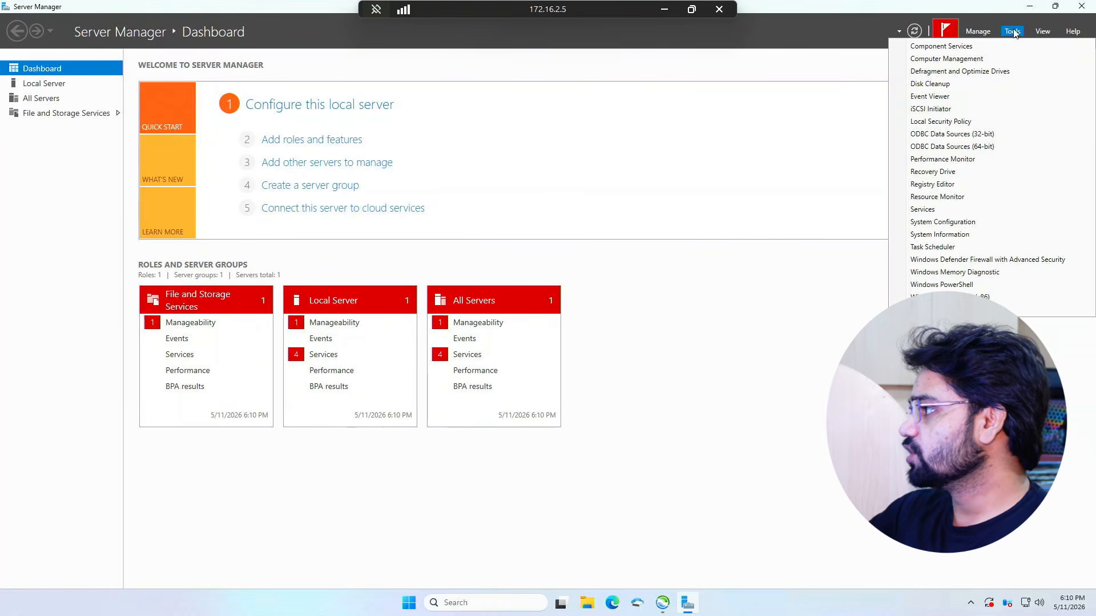
{"action": "left_click", "coordinate": [947, 60]}
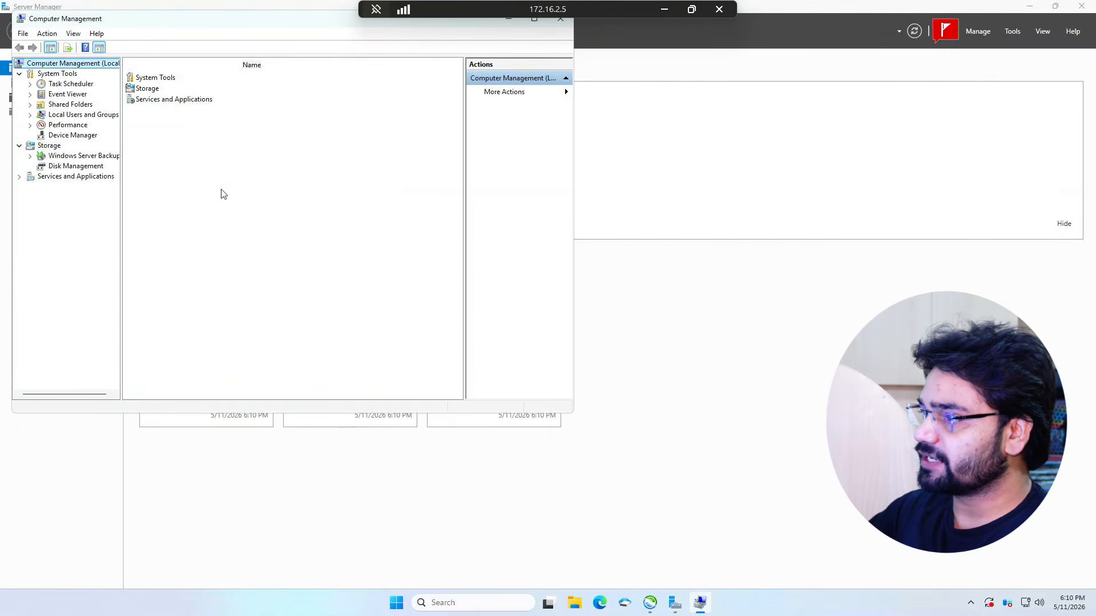
{"action": "double_click", "coordinate": [69, 114]}
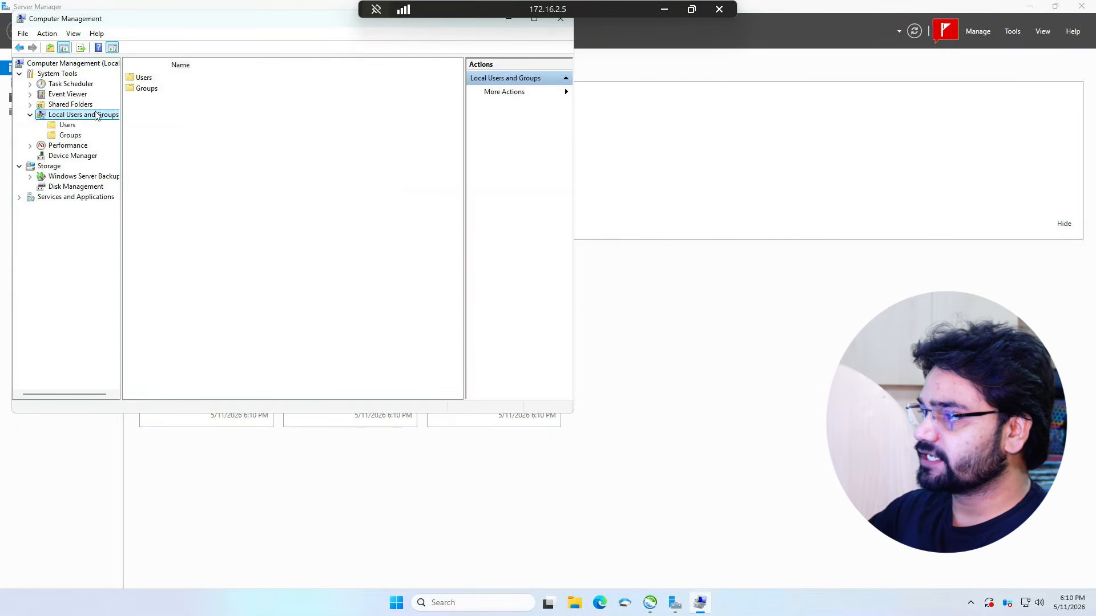
{"action": "left_click", "coordinate": [63, 126]}
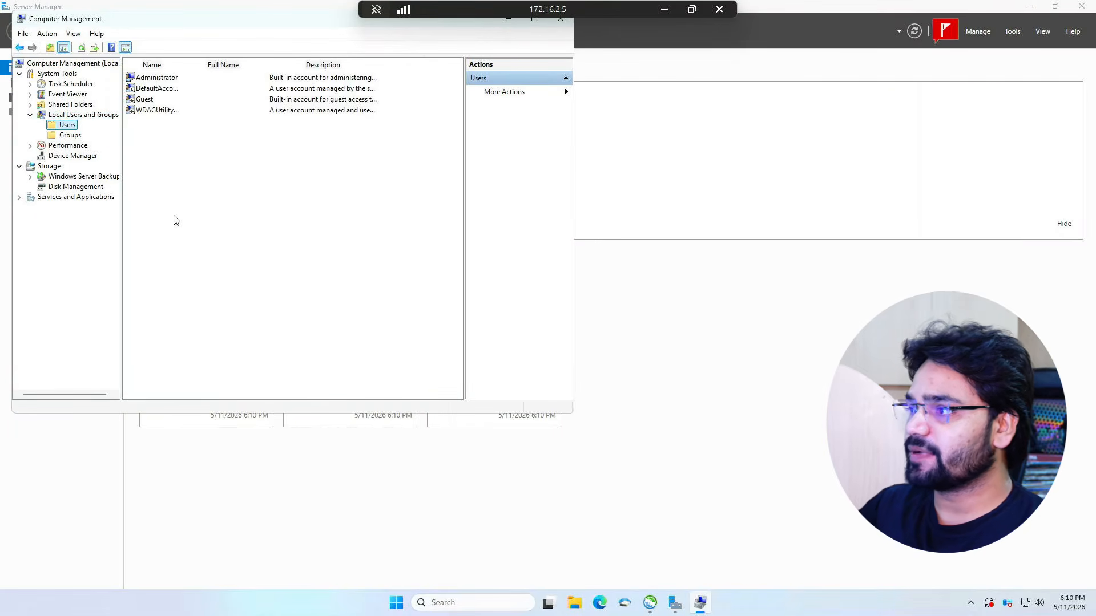
- Create local user ramesh whose password never expires and needs no change at logon
{"action": "right_click", "coordinate": [196, 187]}
{"action": "left_click", "coordinate": [233, 193]}
{"action": "type", "text": "ramesh"}
{"action": "key", "text": "Tab"}
{"action": "key", "text": "Tab"}
{"action": "key", "text": "Tab"}
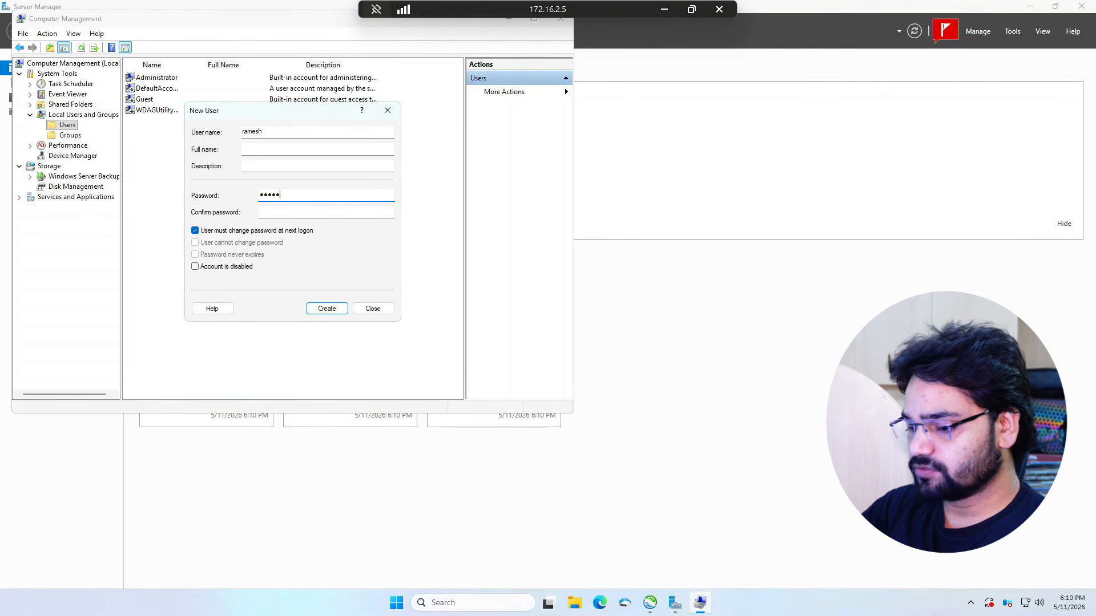
{"action": "key", "text": "Tab"}
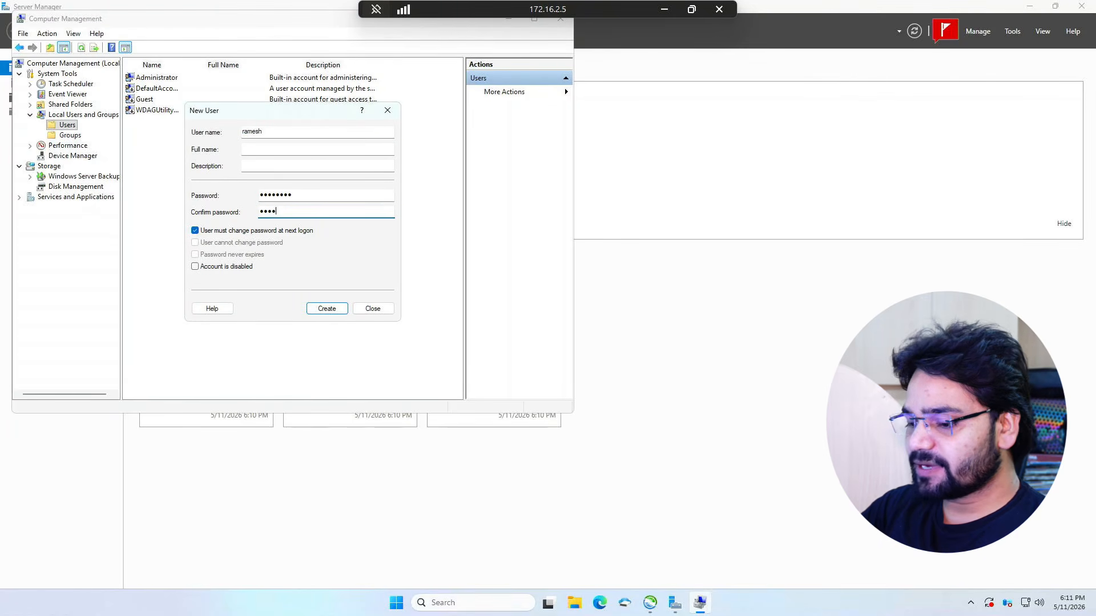
{"action": "type", "text": "3"}
{"action": "key", "text": "Tab"}
{"action": "left_click", "coordinate": [234, 231]}
{"action": "left_click", "coordinate": [244, 255]}
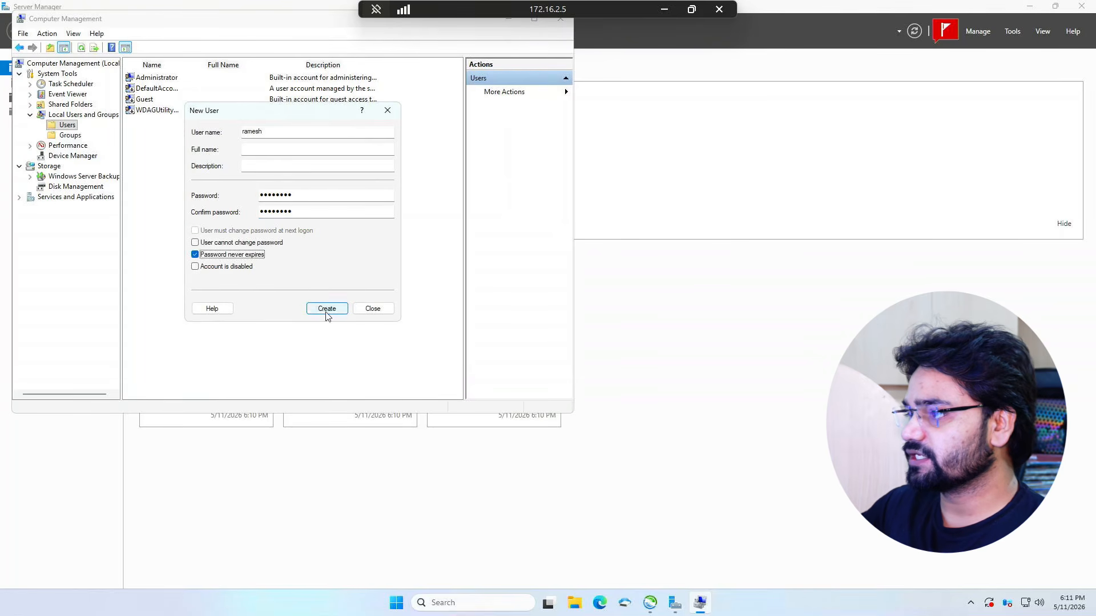
{"action": "left_click", "coordinate": [326, 308]}
{"action": "left_click", "coordinate": [372, 308]}
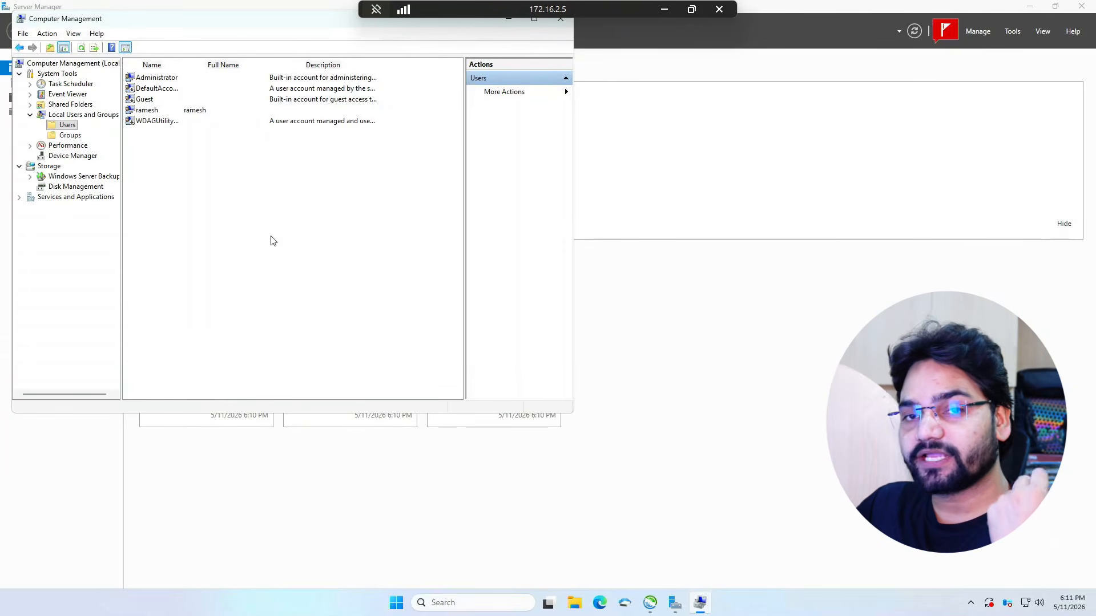
- Begin a new local user named ram and move into its password fields
{"action": "right_click", "coordinate": [234, 204]}
{"action": "left_click", "coordinate": [266, 210]}
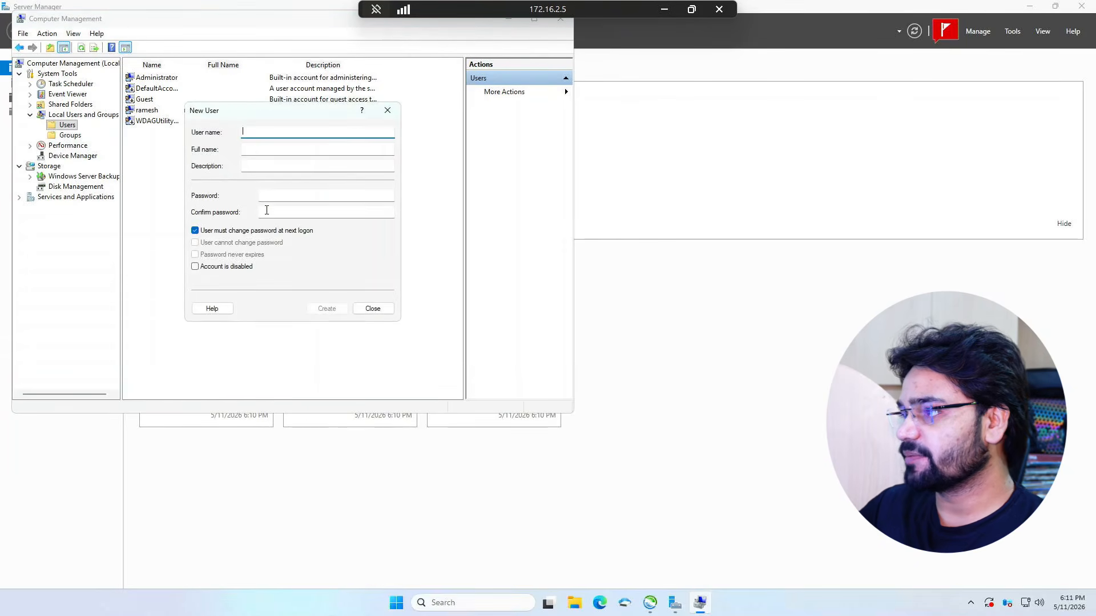
{"action": "type", "text": "ram"}
{"action": "key", "text": "Tab"}
{"action": "key", "text": "Tab"}
{"action": "key", "text": "Tab"}
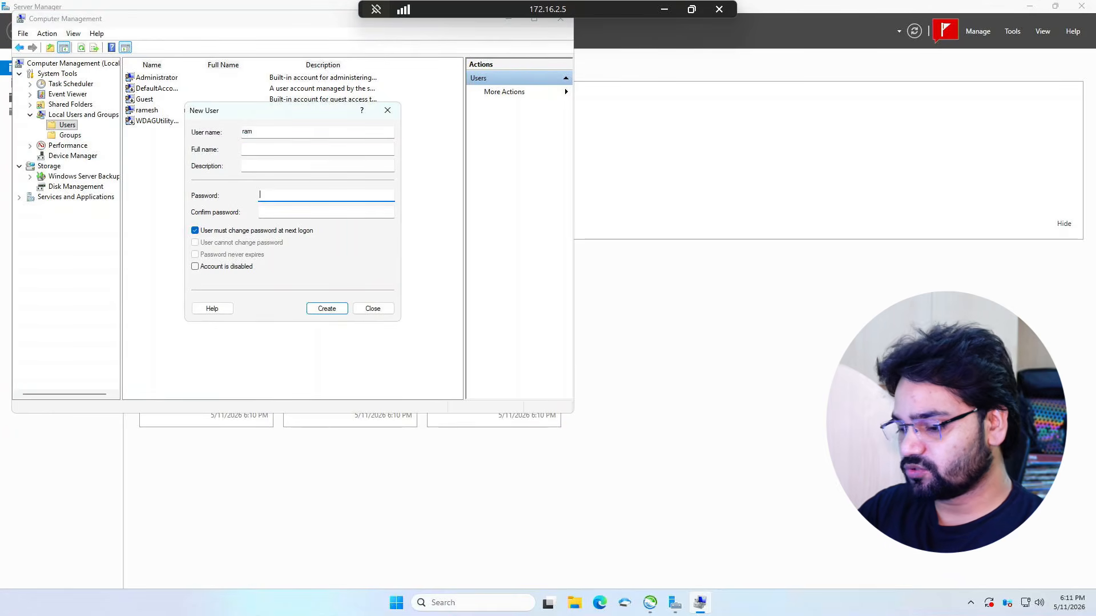
{"action": "key", "text": "Tab"}
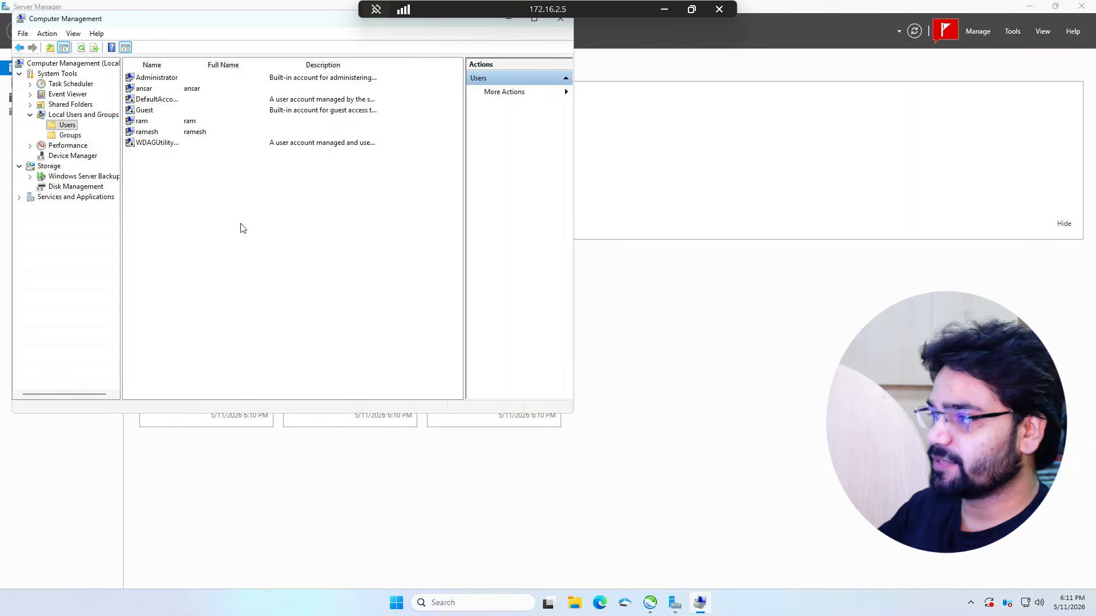
- Close Computer Management and Server Manager, then browse to the share folder on D:
{"action": "left_click", "coordinate": [560, 20]}
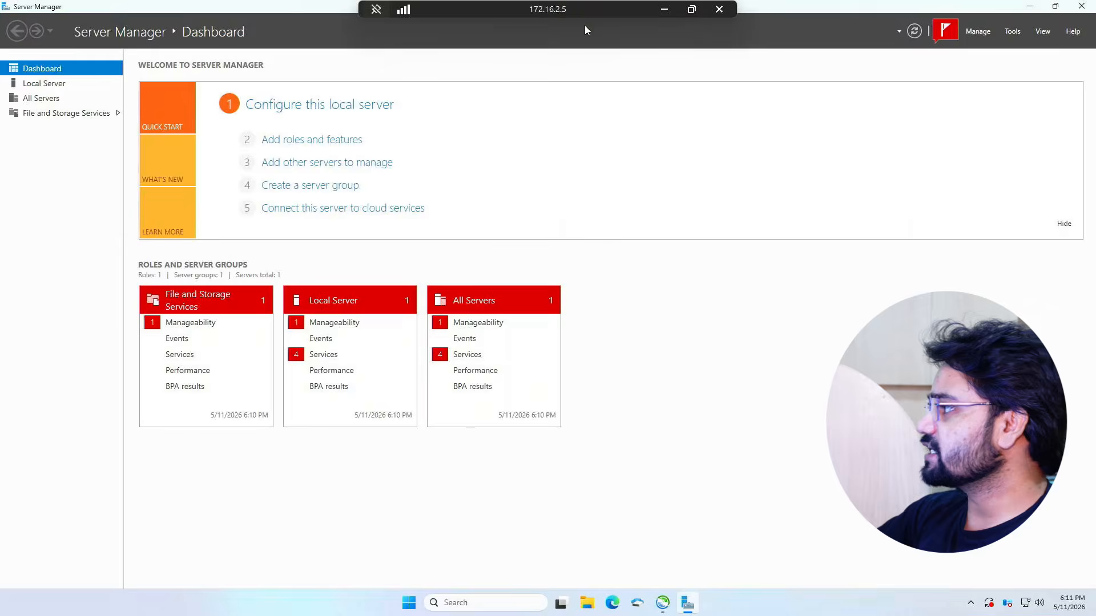
{"action": "left_click", "coordinate": [1081, 6]}
{"action": "double_click", "coordinate": [20, 139]}
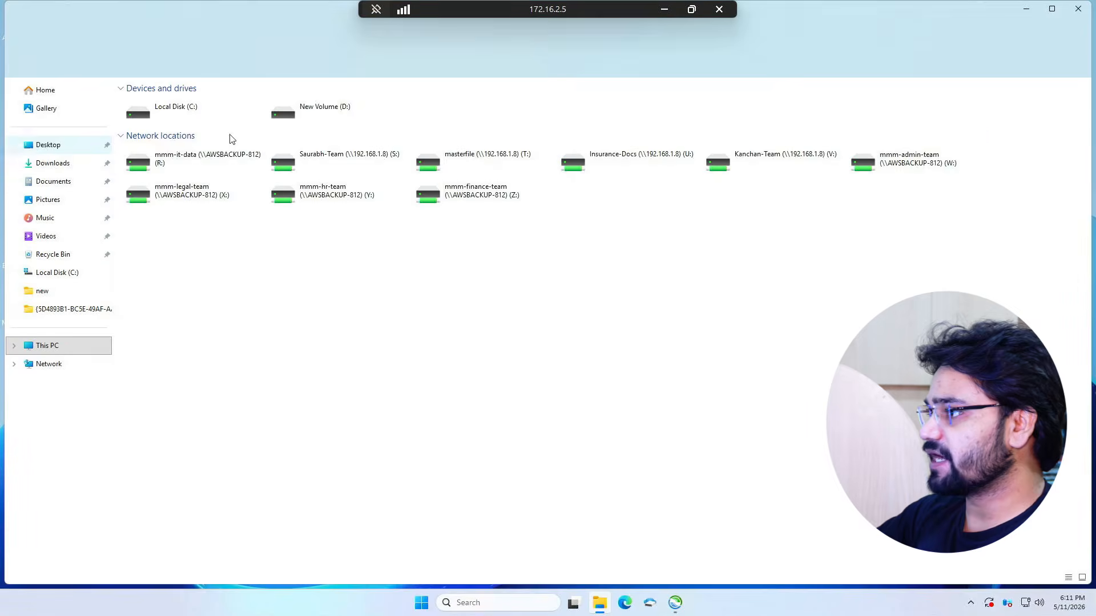
{"action": "double_click", "coordinate": [308, 111]}
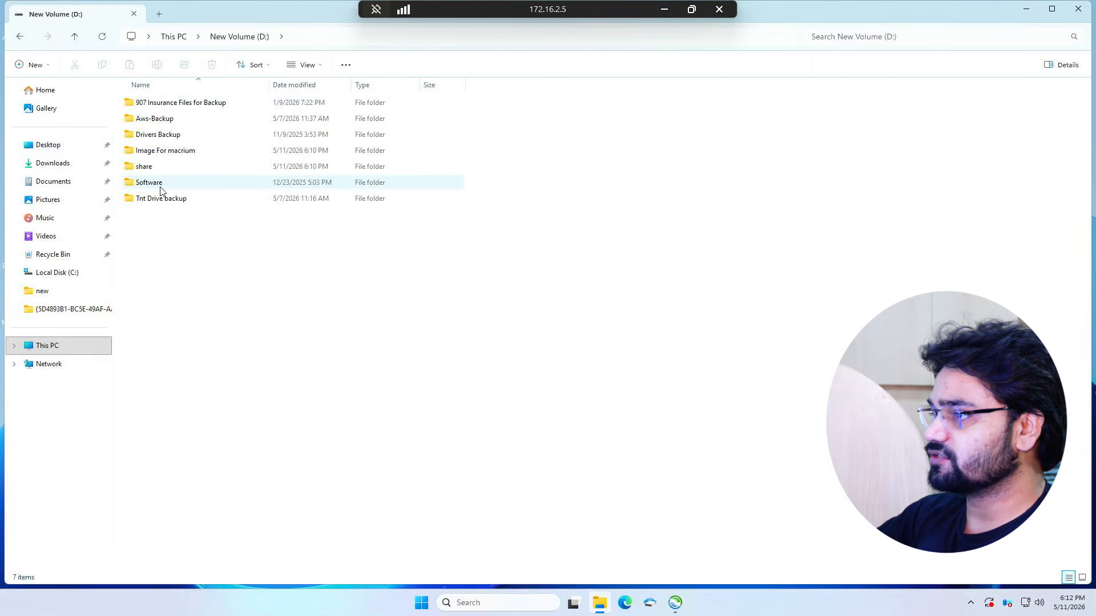
{"action": "double_click", "coordinate": [160, 170]}
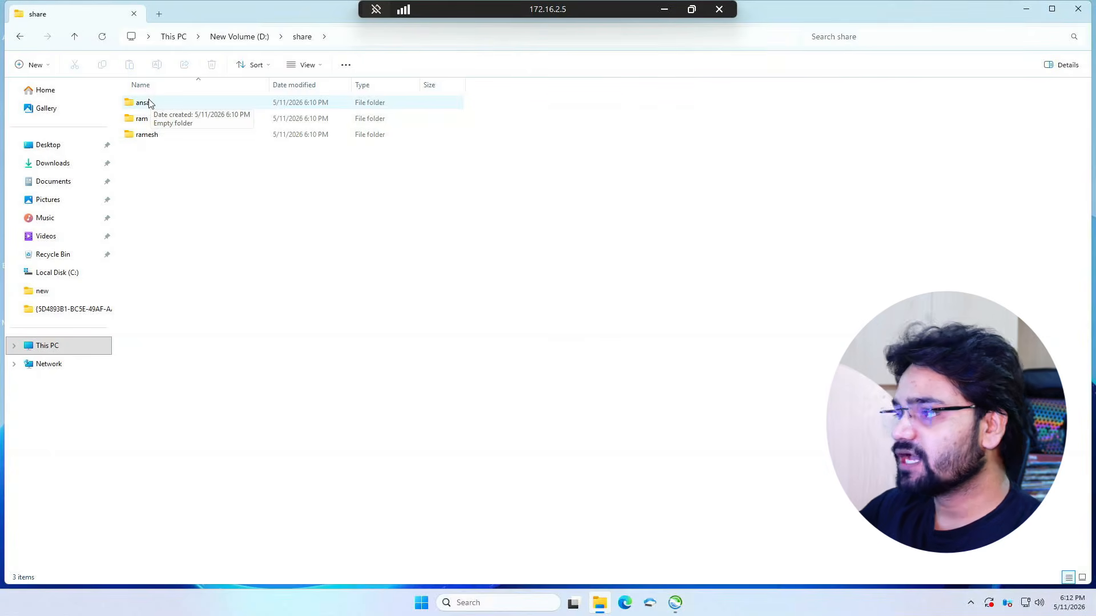
- Review the ansar folder's security permissions and open them for editing
{"action": "right_click", "coordinate": [157, 114]}
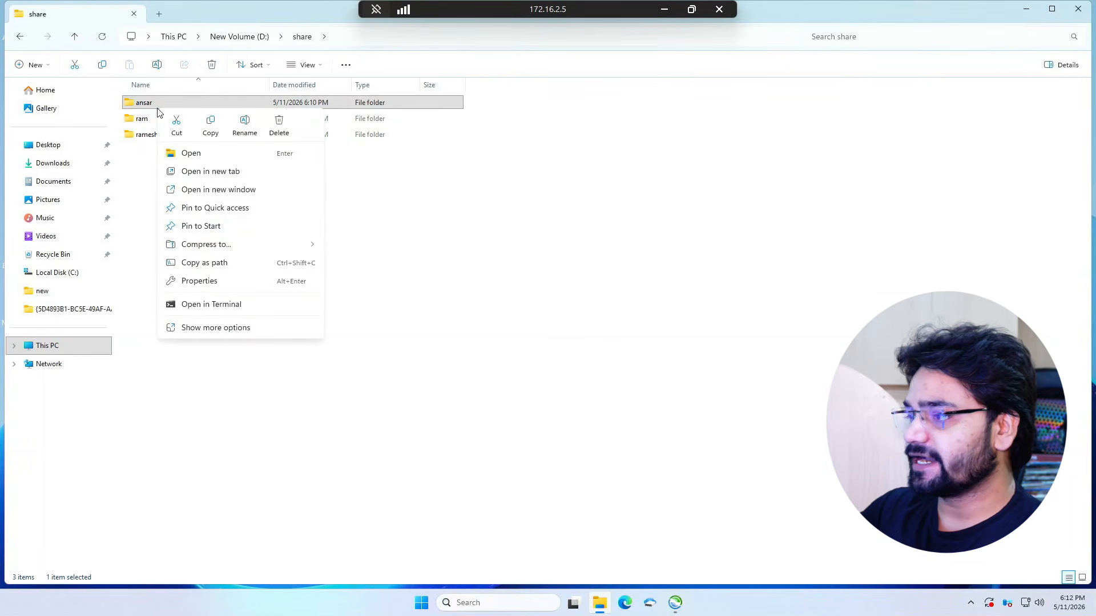
{"action": "left_click", "coordinate": [199, 281]}
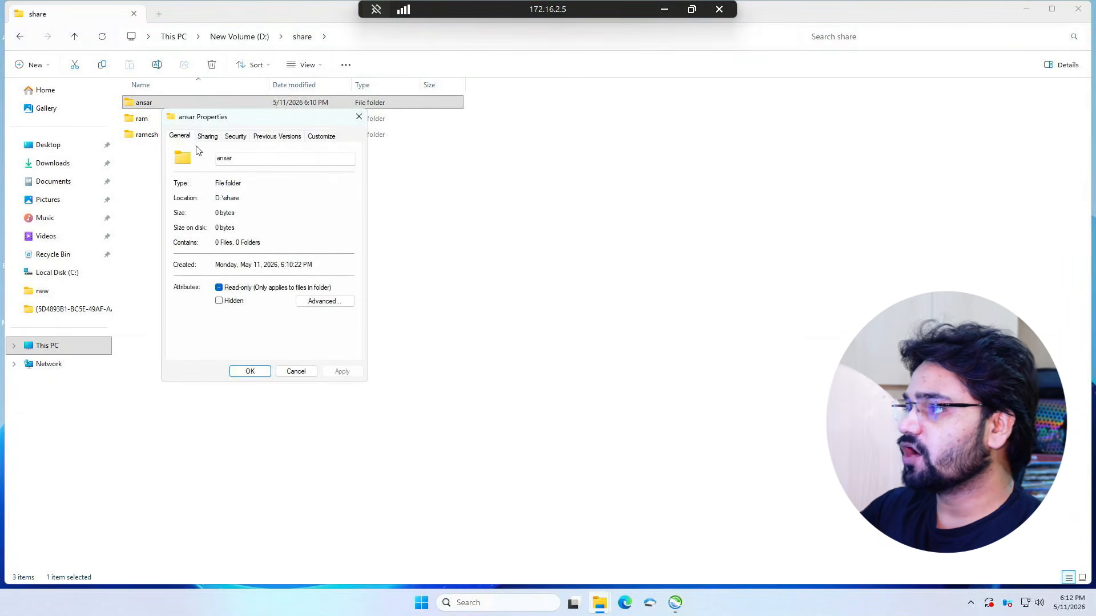
{"action": "left_click", "coordinate": [216, 141]}
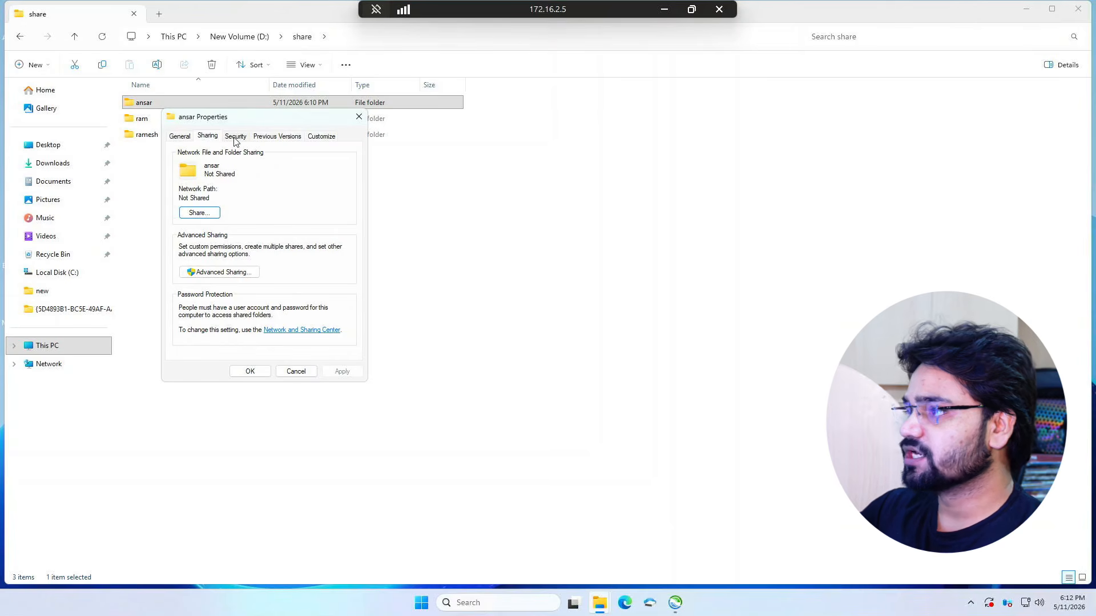
{"action": "left_click", "coordinate": [236, 140]}
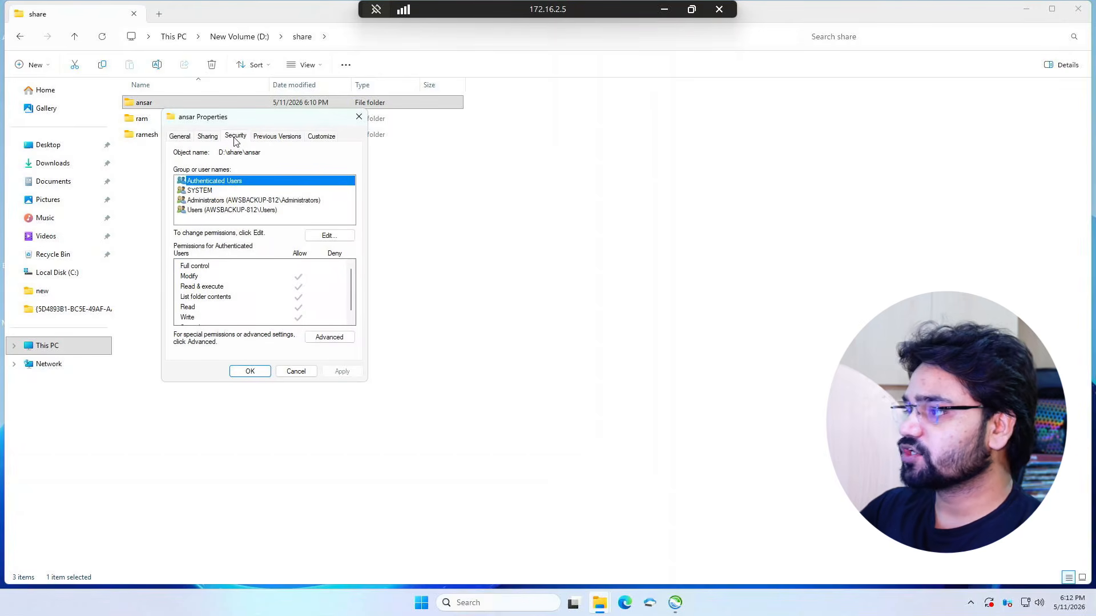
{"action": "left_click", "coordinate": [228, 210]}
{"action": "left_click", "coordinate": [226, 200]}
{"action": "left_click", "coordinate": [224, 191]}
{"action": "left_click", "coordinate": [222, 181]}
{"action": "left_click", "coordinate": [220, 210]}
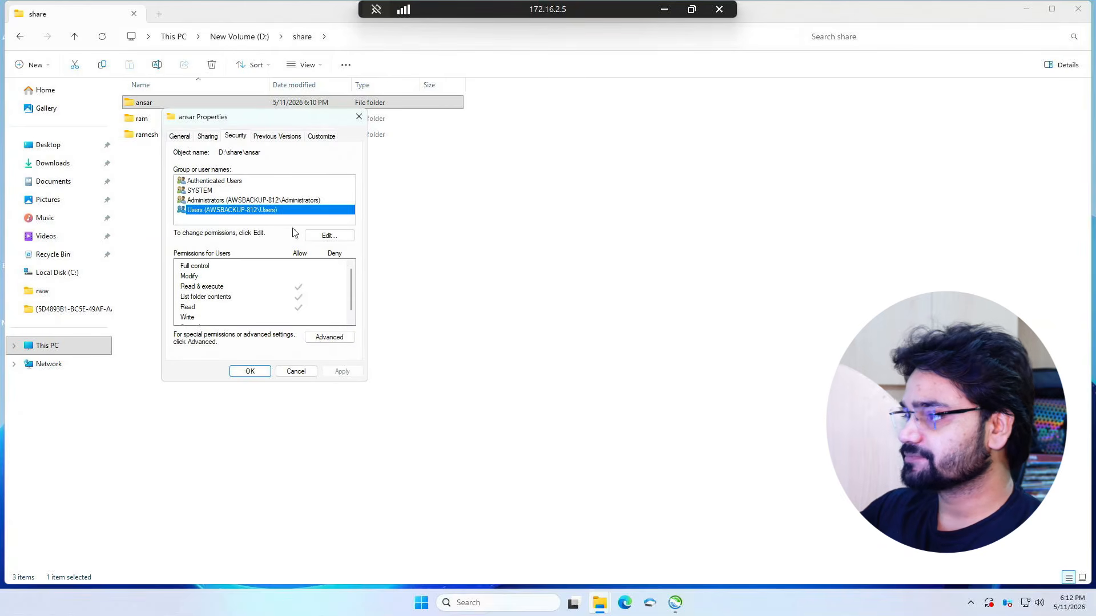
{"action": "left_click", "coordinate": [330, 236]}
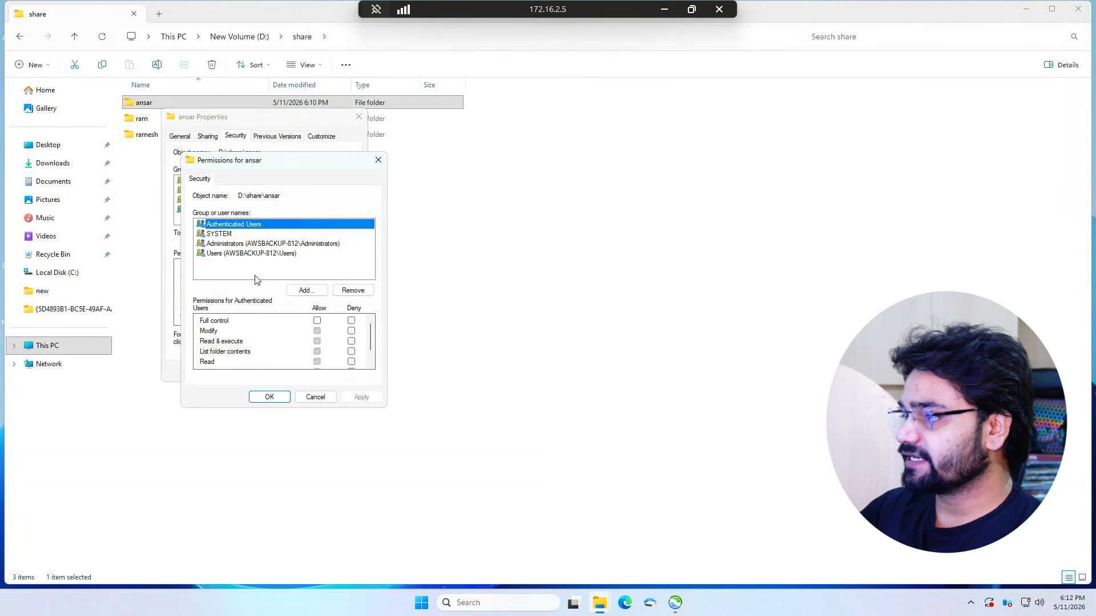
- Add the folder owner's account to the ansar folder's permissions via Advanced > Find Now
{"action": "left_click", "coordinate": [296, 295]}
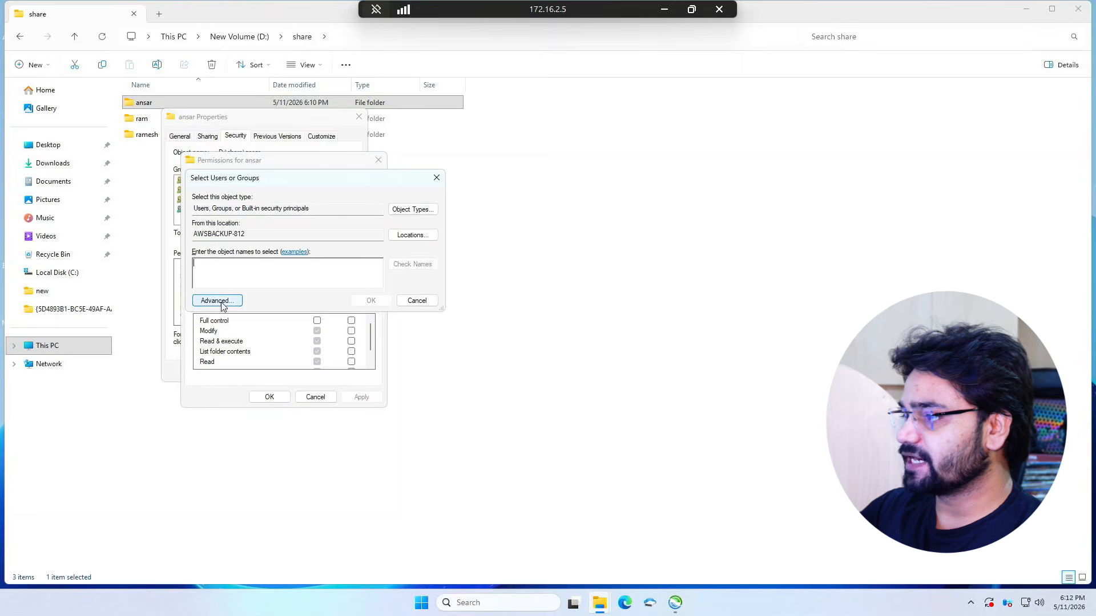
{"action": "left_click", "coordinate": [222, 305]}
{"action": "left_click", "coordinate": [455, 306]}
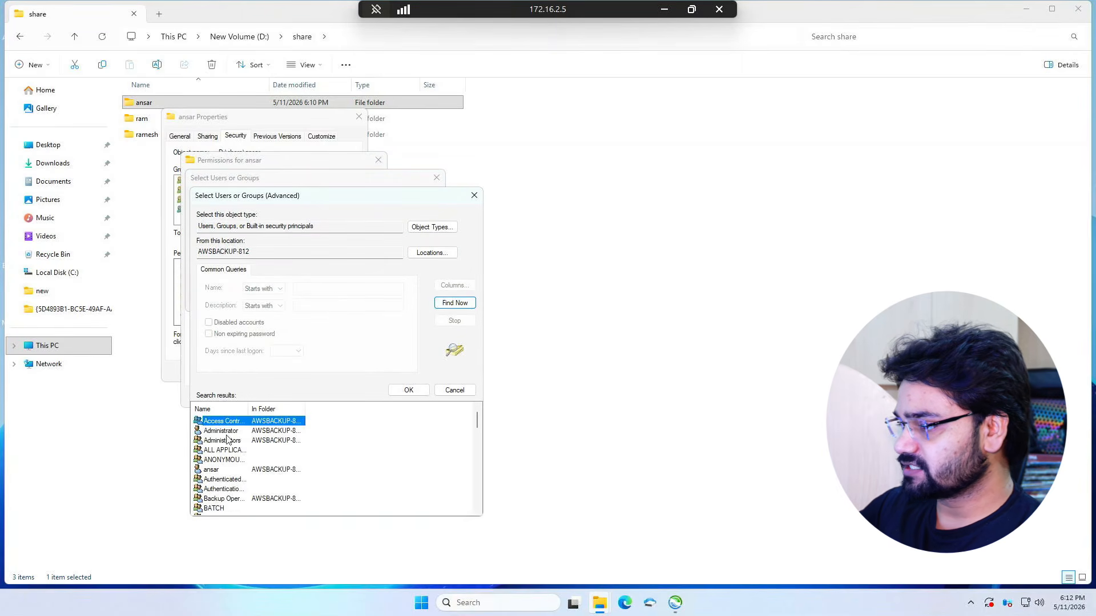
{"action": "left_click", "coordinate": [217, 469]}
{"action": "left_click", "coordinate": [409, 391]}
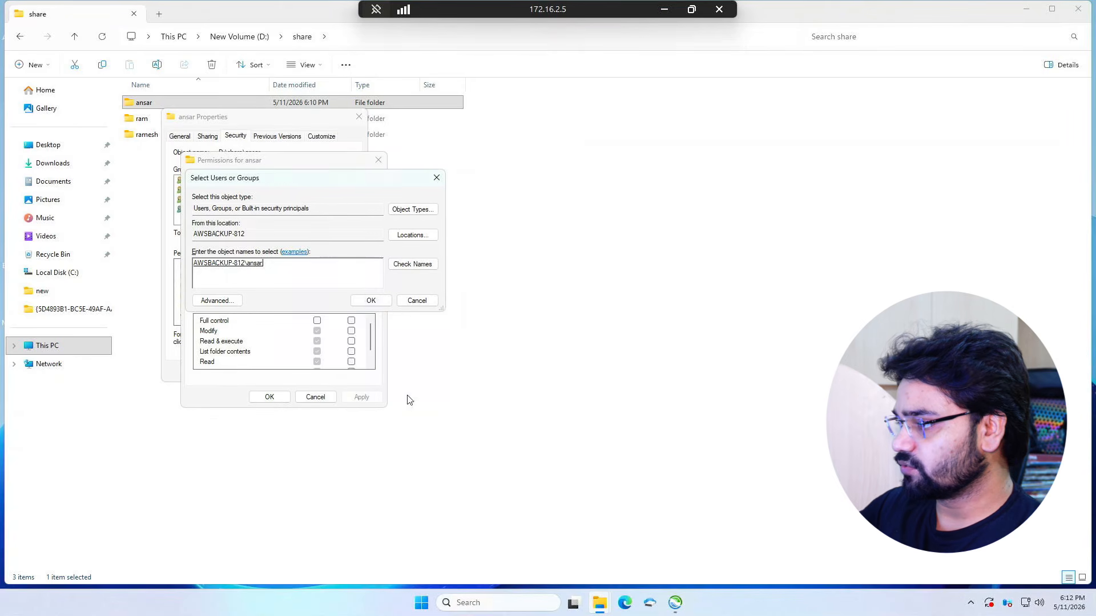
{"action": "left_click", "coordinate": [368, 300]}
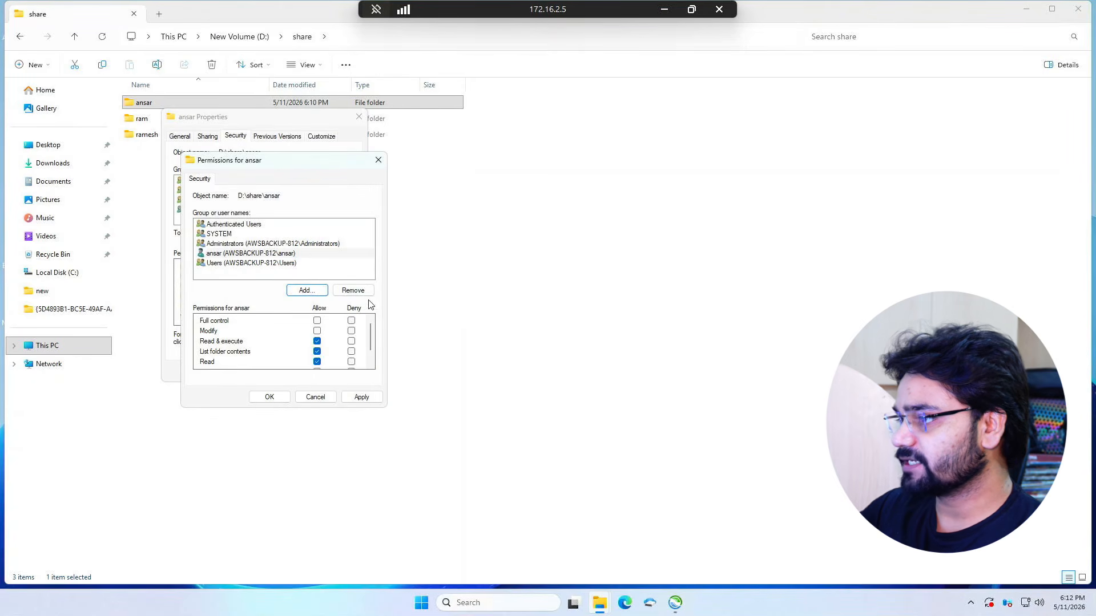
{"action": "left_click", "coordinate": [280, 263]}
{"action": "left_click", "coordinate": [263, 254]}
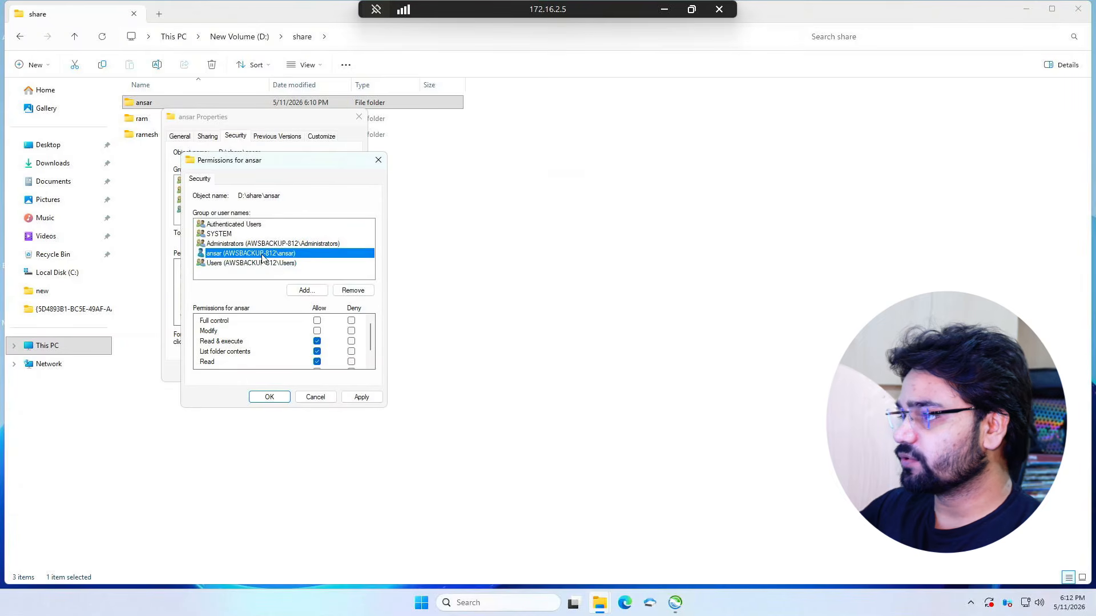
{"action": "left_click", "coordinate": [262, 263]}
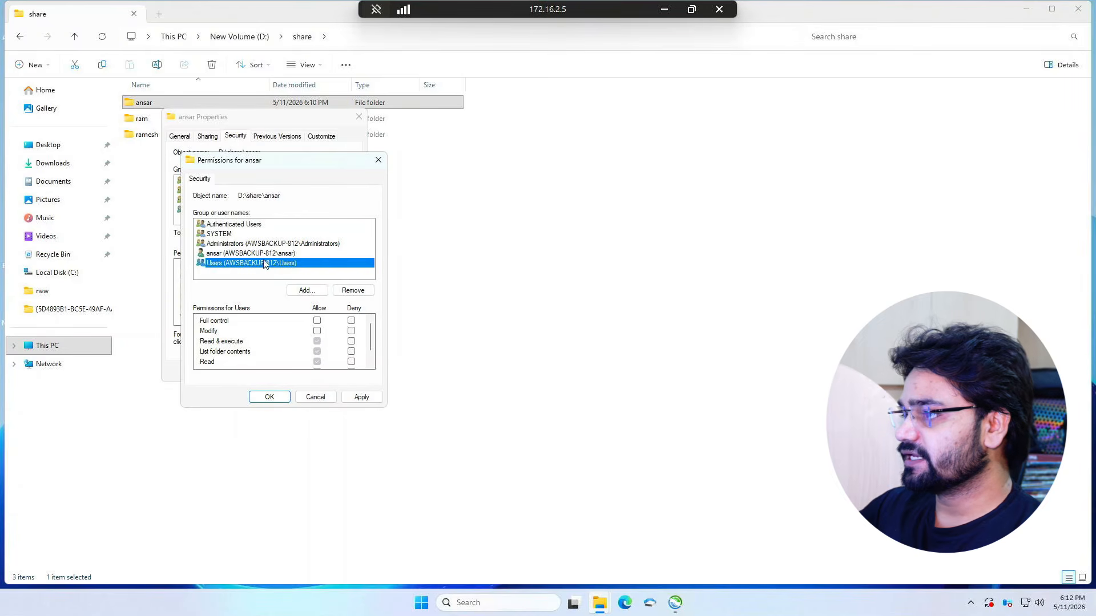
- Add the second user account to the ansar folder's permissions
{"action": "left_click", "coordinate": [305, 291]}
{"action": "left_click", "coordinate": [216, 299]}
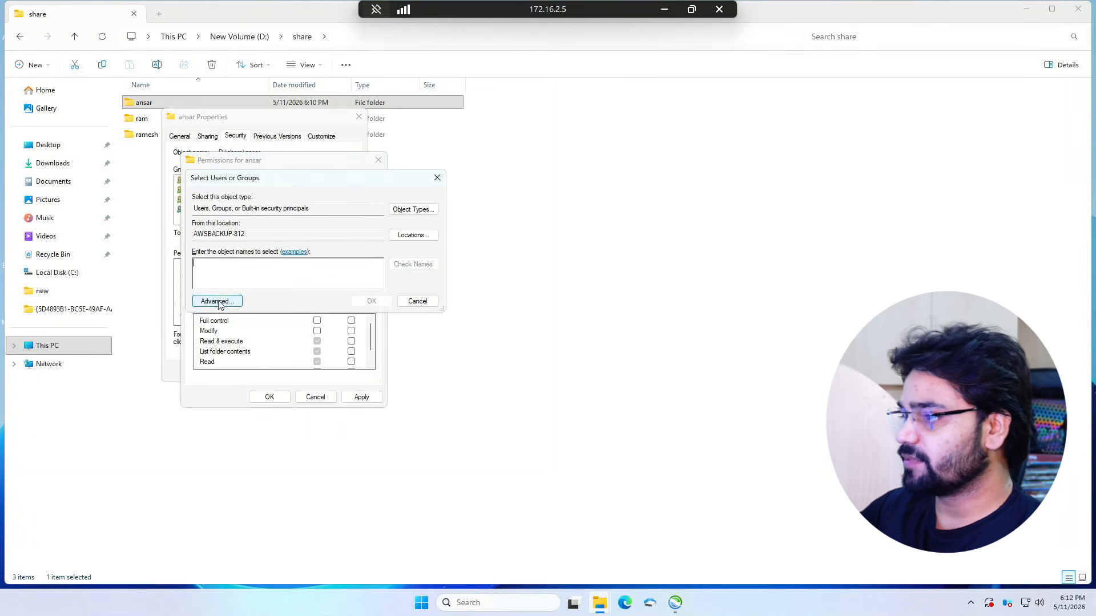
{"action": "left_click", "coordinate": [454, 303]}
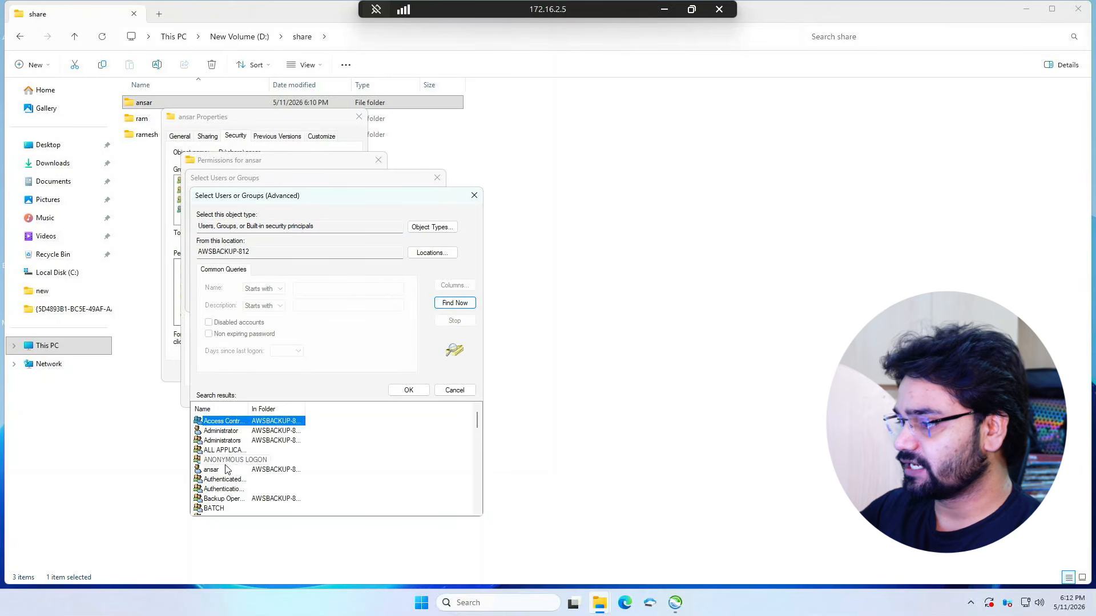
{"action": "scroll", "coordinate": [231, 473], "scroll_direction": "down", "scroll_amount": 10}
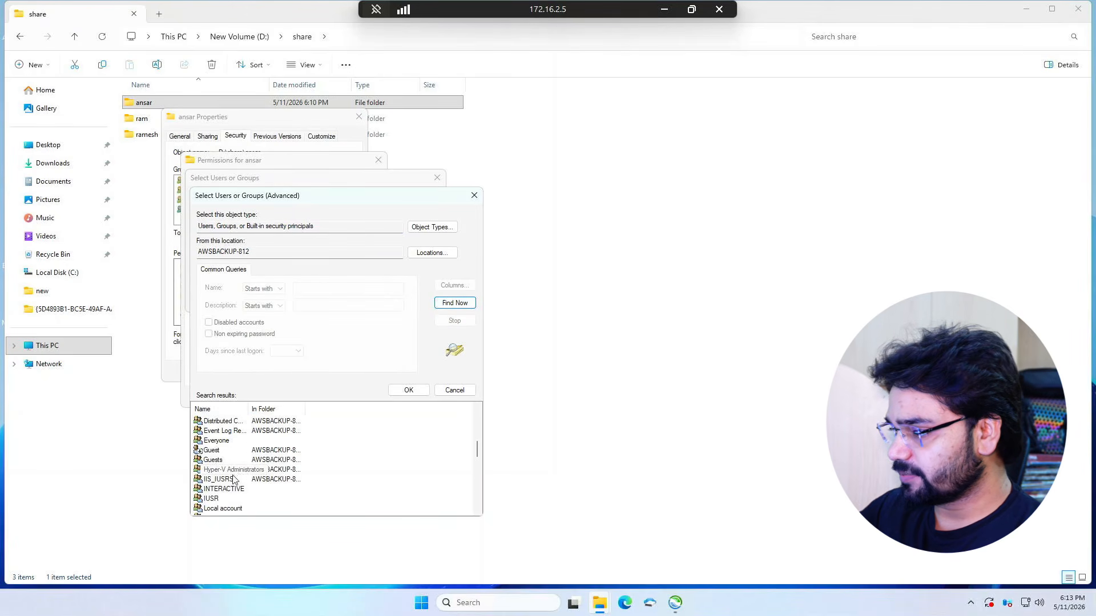
{"action": "scroll", "coordinate": [232, 473], "scroll_direction": "up", "scroll_amount": 1}
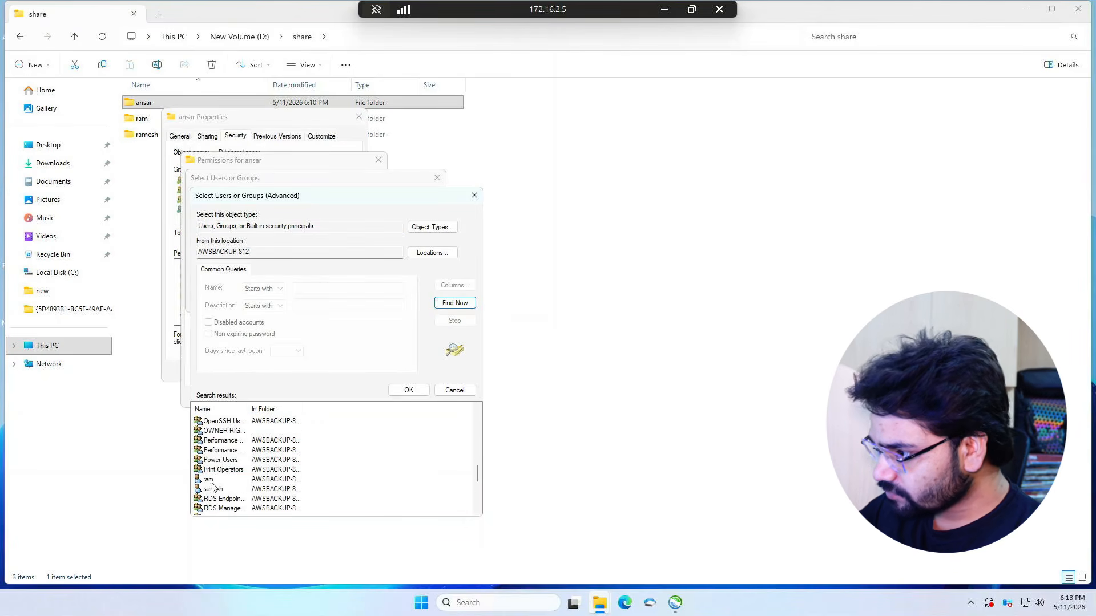
{"action": "left_click", "coordinate": [216, 480]}
{"action": "left_click", "coordinate": [406, 390]}
{"action": "left_click", "coordinate": [366, 299]}
- List all accounts on the machine to find the third user
{"action": "left_click", "coordinate": [307, 290]}
{"action": "left_click", "coordinate": [216, 300]}
{"action": "left_click", "coordinate": [454, 302]}
{"action": "scroll", "coordinate": [255, 452], "scroll_direction": "down", "scroll_amount": 5}
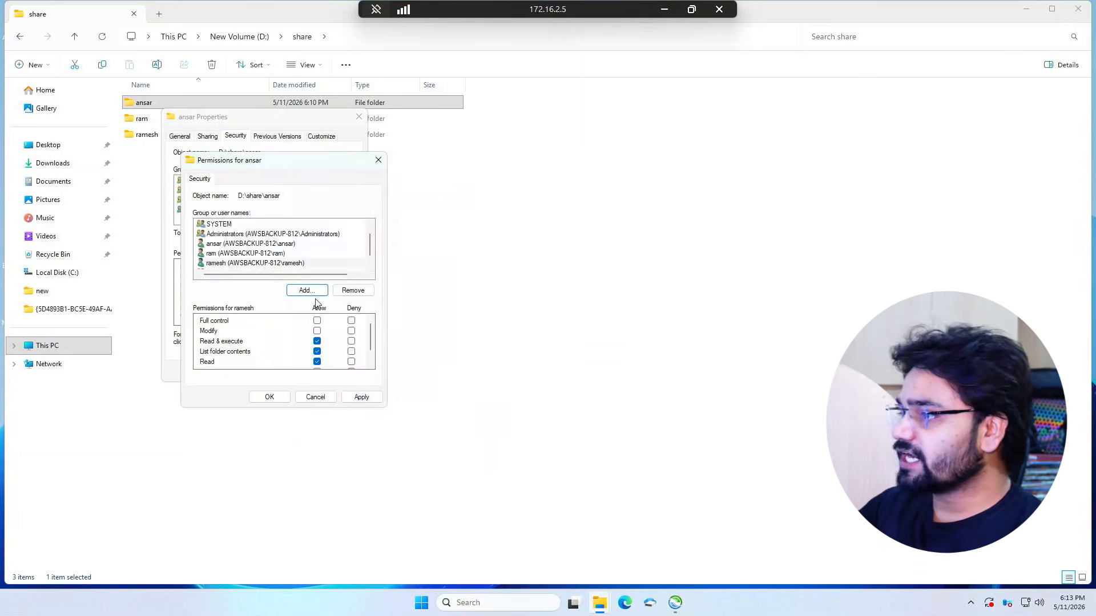
- Attempt to remove the inherited Users group, then review each user's permissions
{"action": "scroll", "coordinate": [277, 261], "scroll_direction": "down", "scroll_amount": 1}
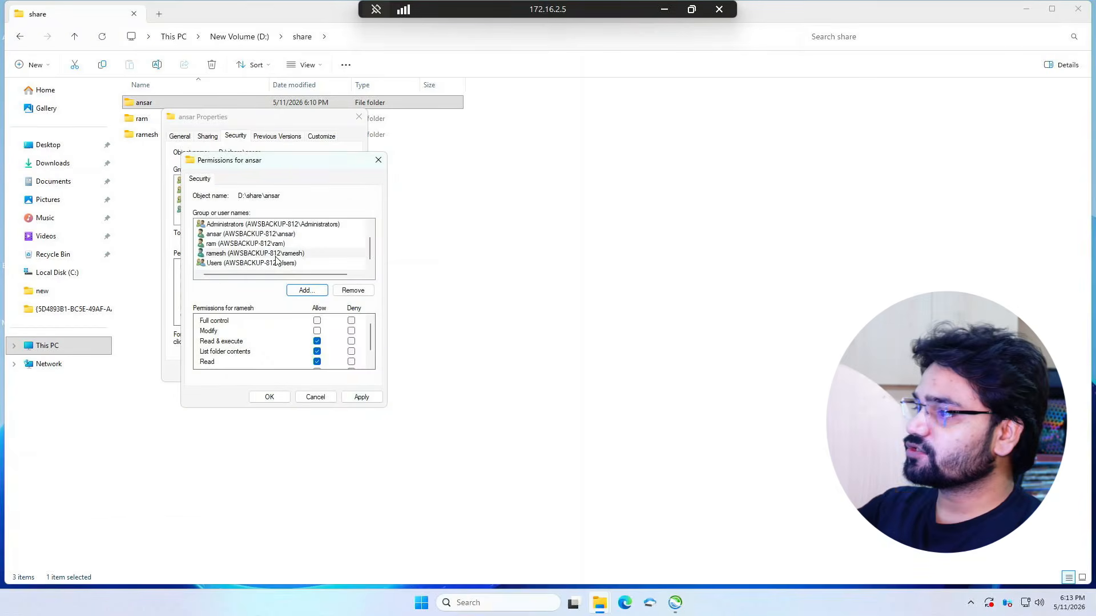
{"action": "left_click", "coordinate": [230, 234]}
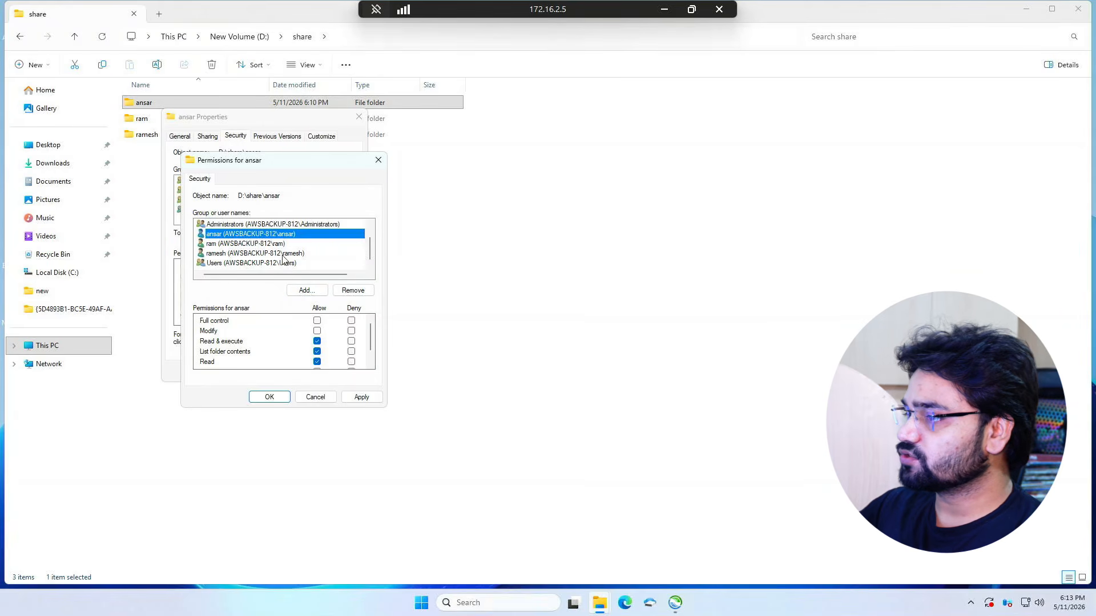
{"action": "left_click", "coordinate": [231, 264]}
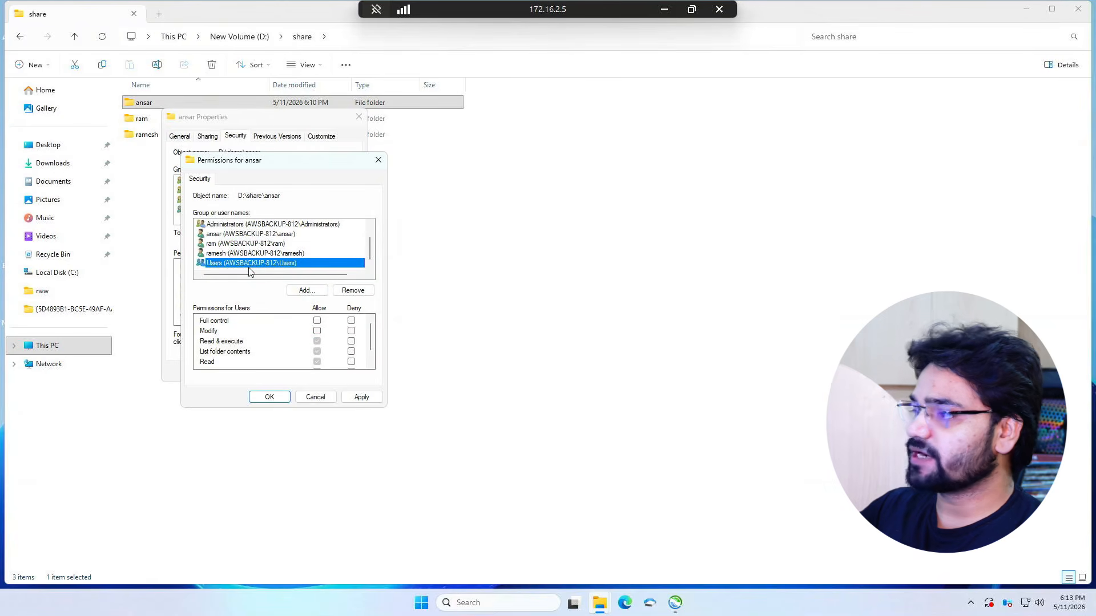
{"action": "left_click", "coordinate": [355, 294]}
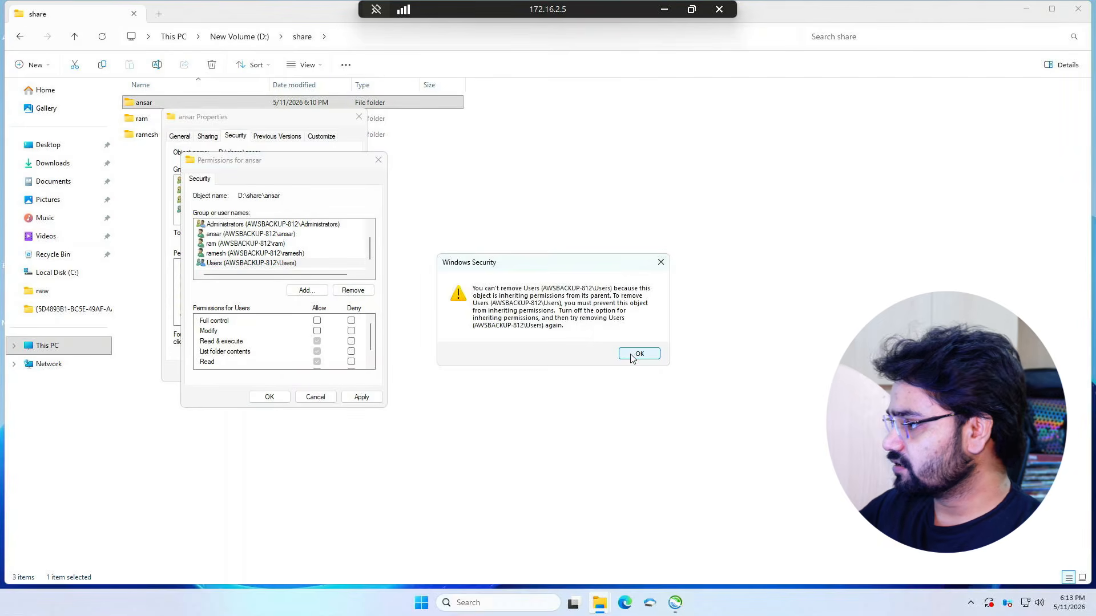
{"action": "left_click", "coordinate": [632, 355]}
{"action": "left_click", "coordinate": [260, 262]}
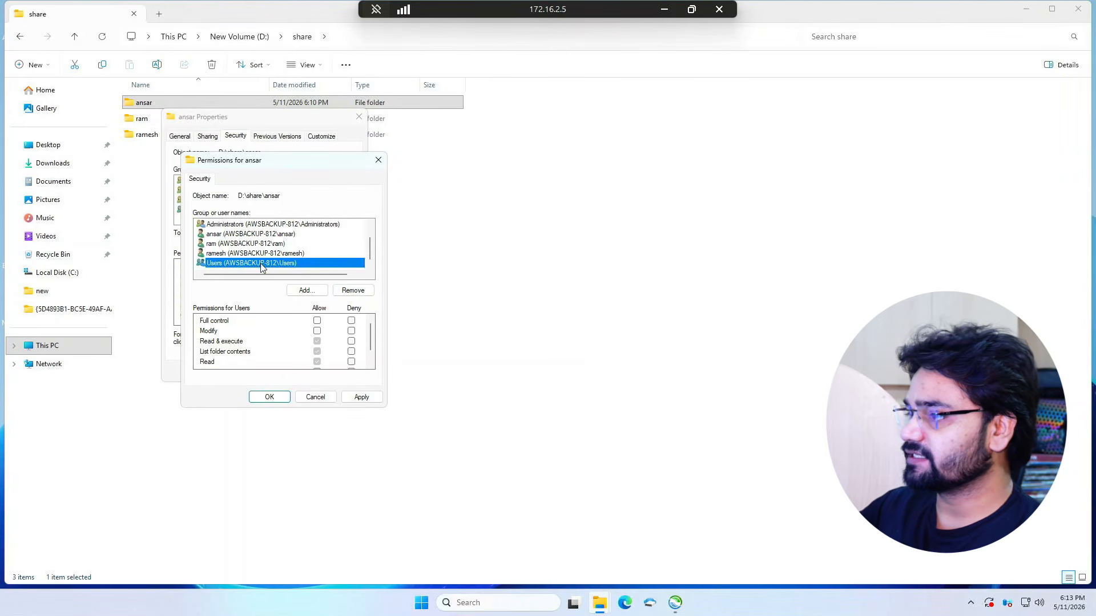
{"action": "left_click", "coordinate": [223, 236]}
{"action": "left_click", "coordinate": [221, 244]}
{"action": "left_click", "coordinate": [219, 254]}
{"action": "left_click", "coordinate": [223, 237]}
{"action": "left_click", "coordinate": [225, 242]}
{"action": "left_click", "coordinate": [226, 255]}
- Allow ansar Full control and deny ram and ramesh Full control
{"action": "left_click", "coordinate": [231, 235]}
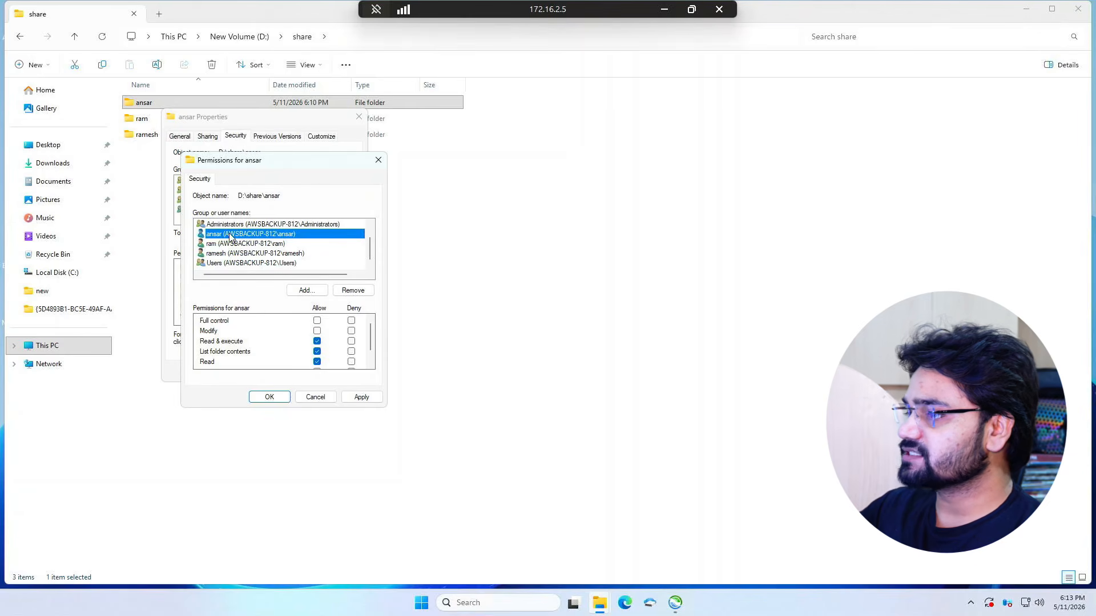
{"action": "left_click", "coordinate": [316, 321]}
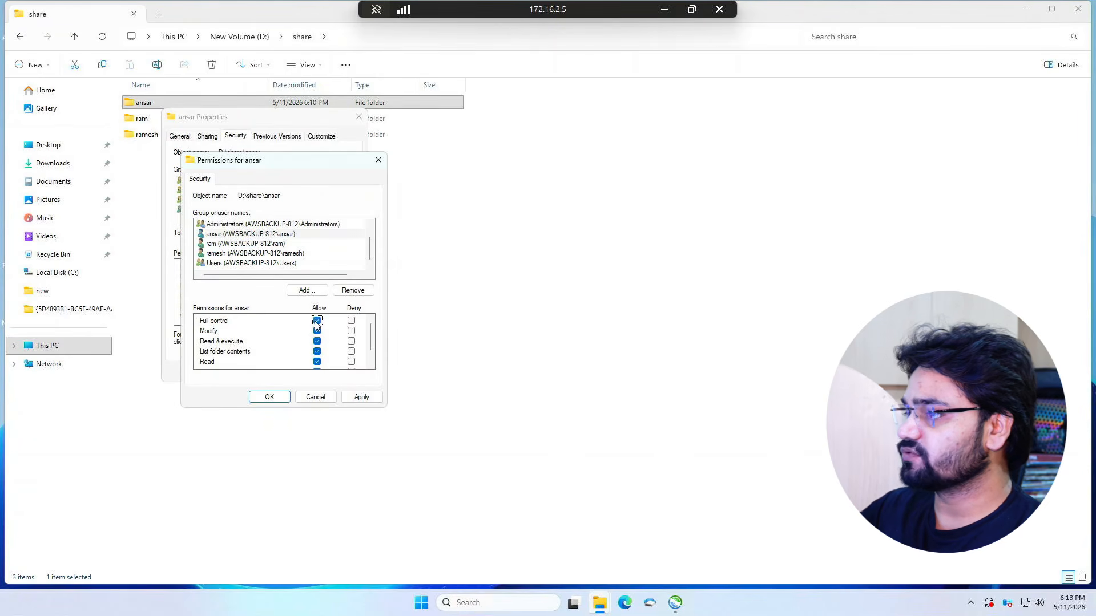
{"action": "left_click", "coordinate": [250, 244]}
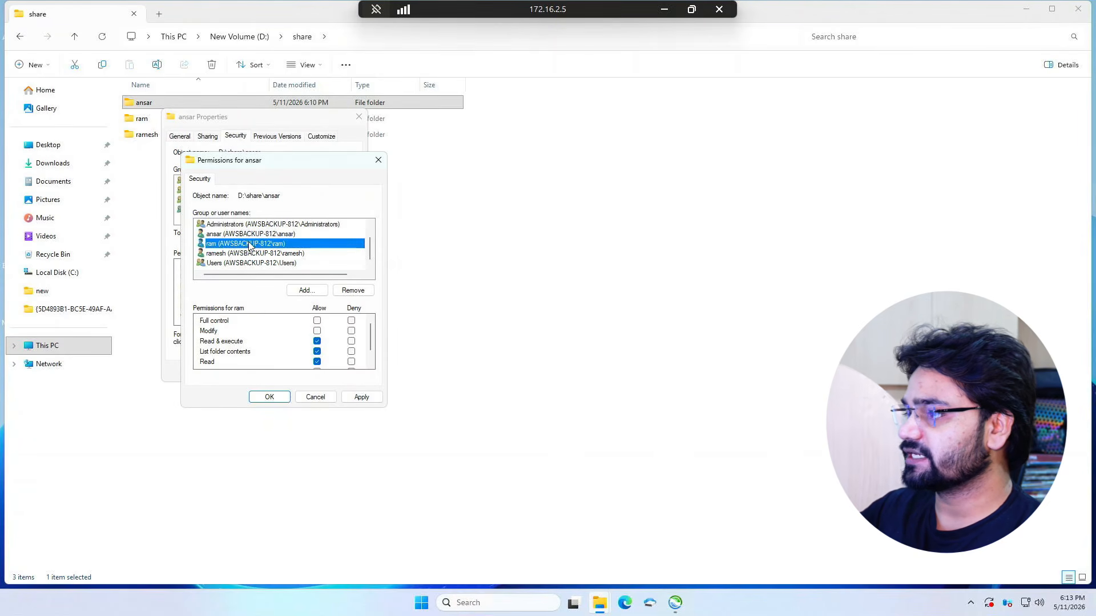
{"action": "left_click", "coordinate": [351, 321]}
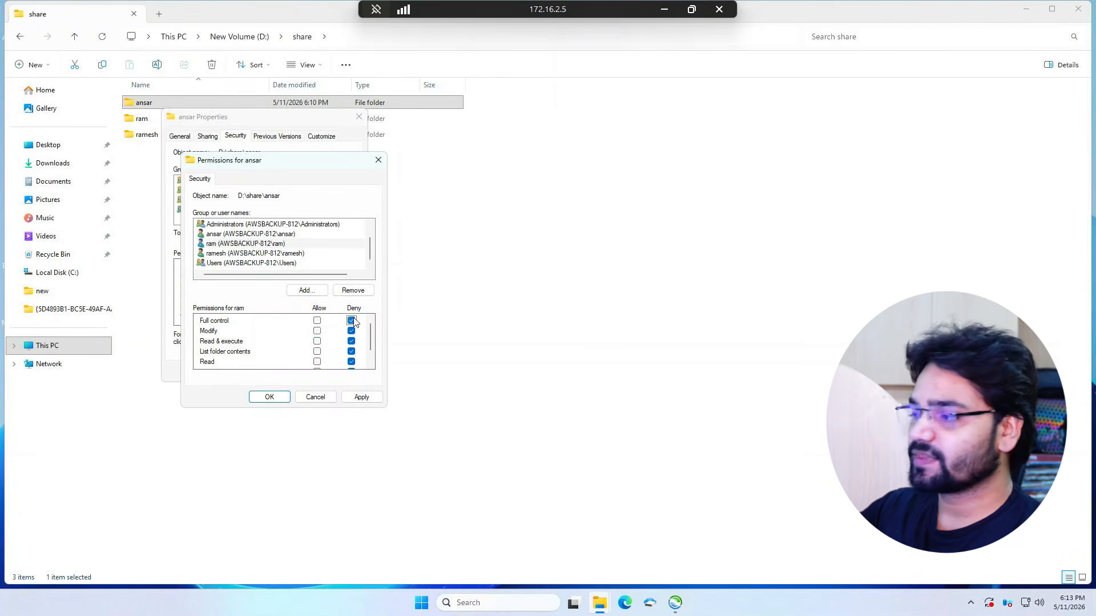
{"action": "left_click", "coordinate": [237, 255]}
{"action": "left_click", "coordinate": [351, 321]}
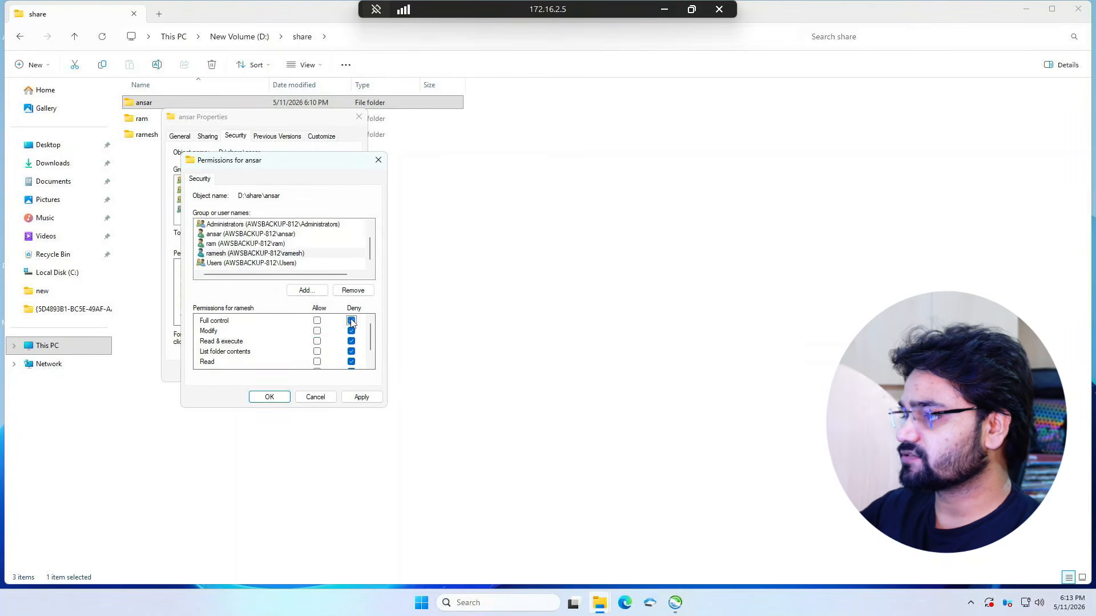
- Apply the permissions, accept the deny warning and close the folder's properties
{"action": "left_click", "coordinate": [361, 397]}
{"action": "left_click", "coordinate": [586, 355]}
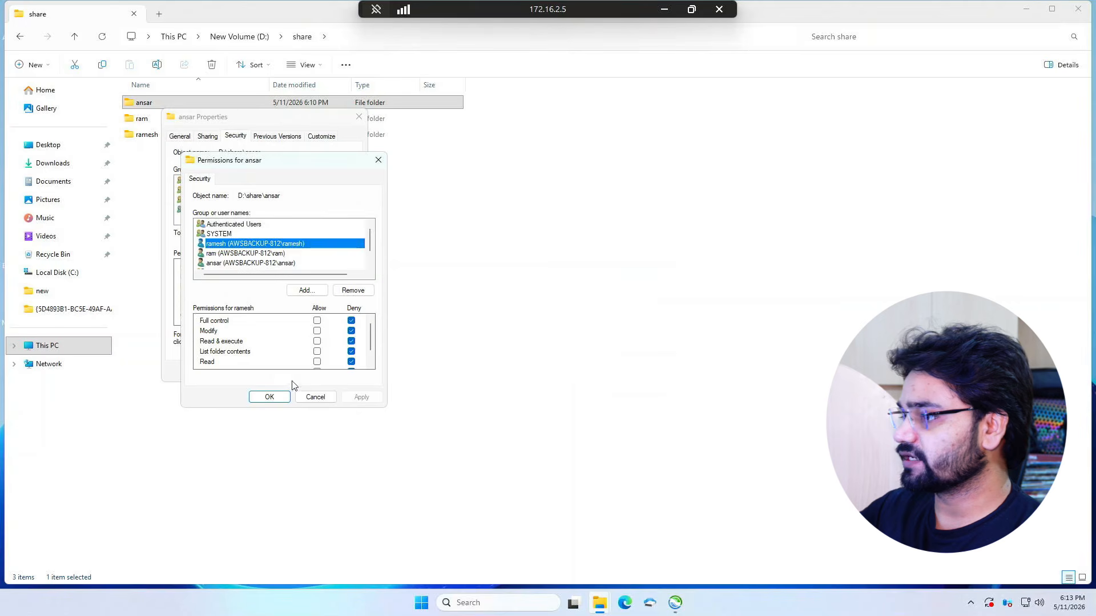
{"action": "left_click", "coordinate": [279, 396]}
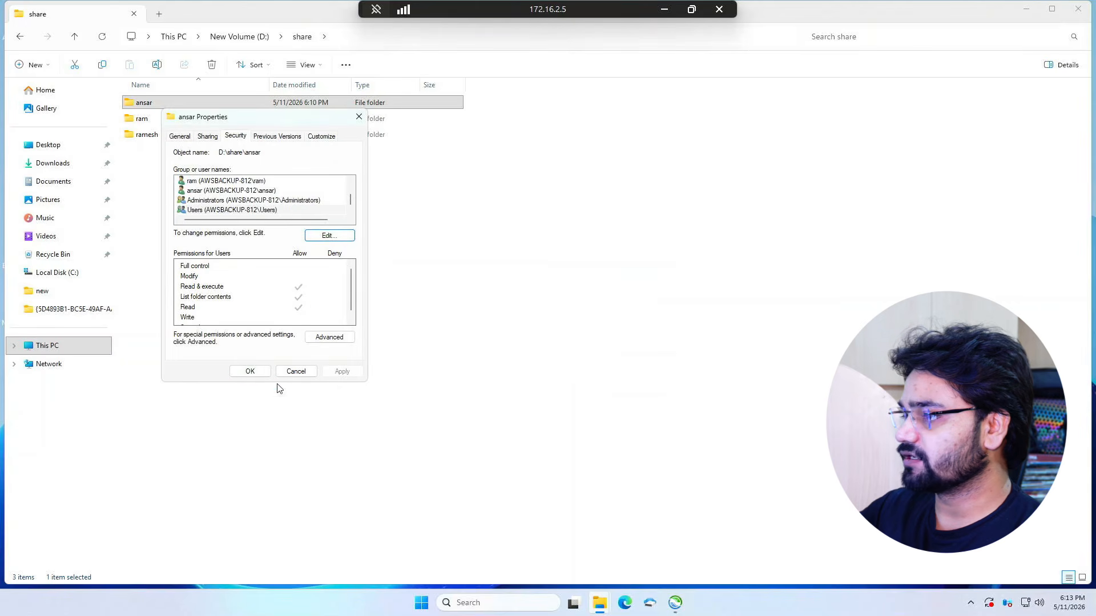
{"action": "left_click", "coordinate": [250, 372]}
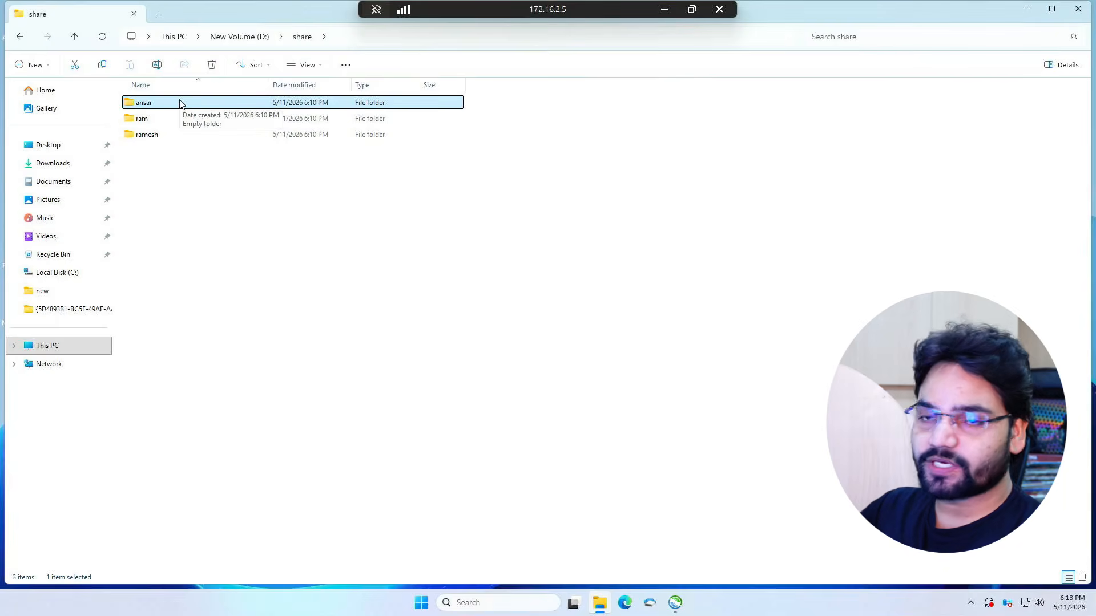
- Open the ram folder's permission editor and add the three user accounts
{"action": "right_click", "coordinate": [142, 121]}
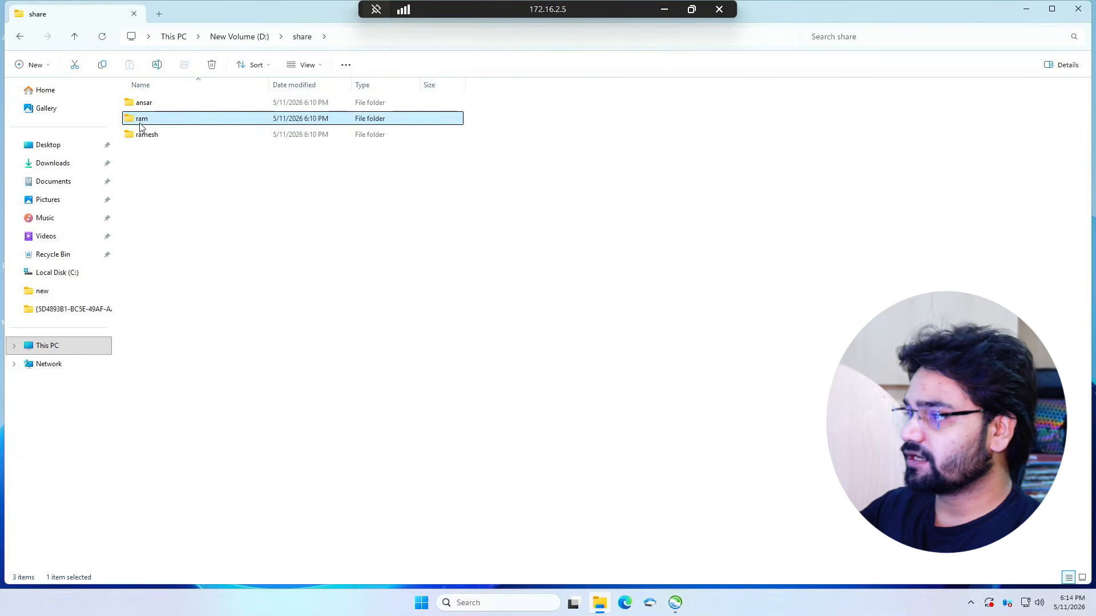
{"action": "left_click", "coordinate": [185, 297]}
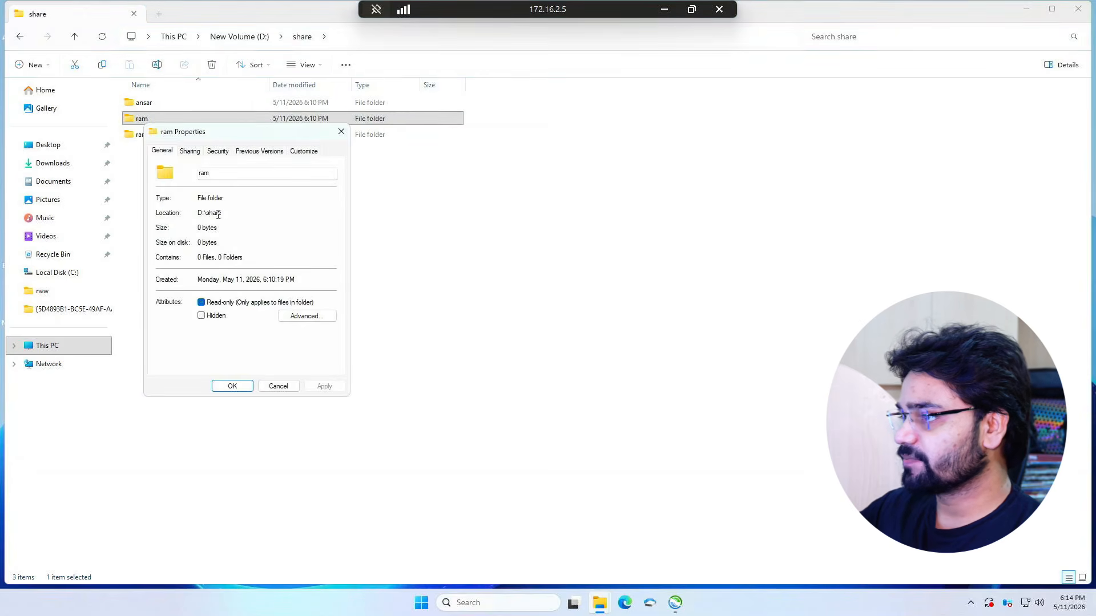
{"action": "left_click", "coordinate": [218, 150]}
{"action": "left_click", "coordinate": [311, 252]}
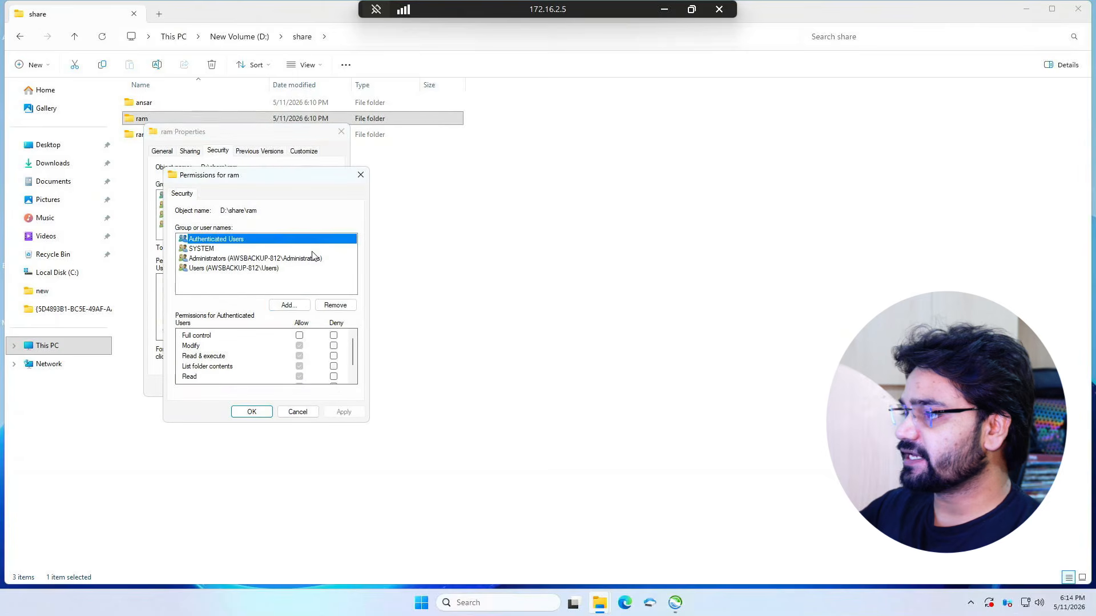
{"action": "left_click", "coordinate": [291, 307]}
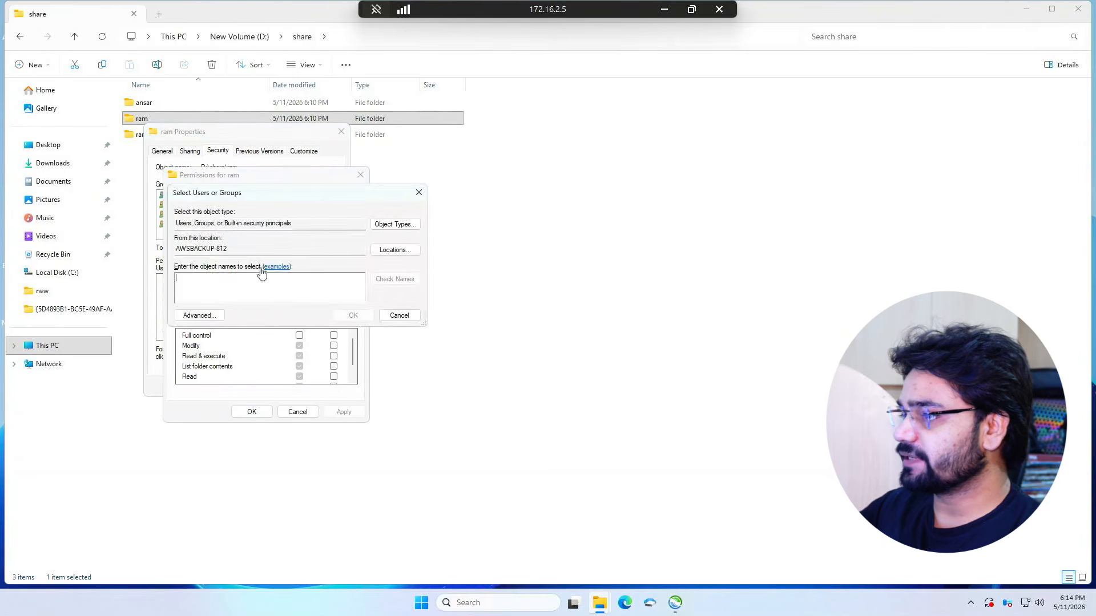
{"action": "left_click", "coordinate": [195, 315]}
{"action": "left_click", "coordinate": [427, 323]}
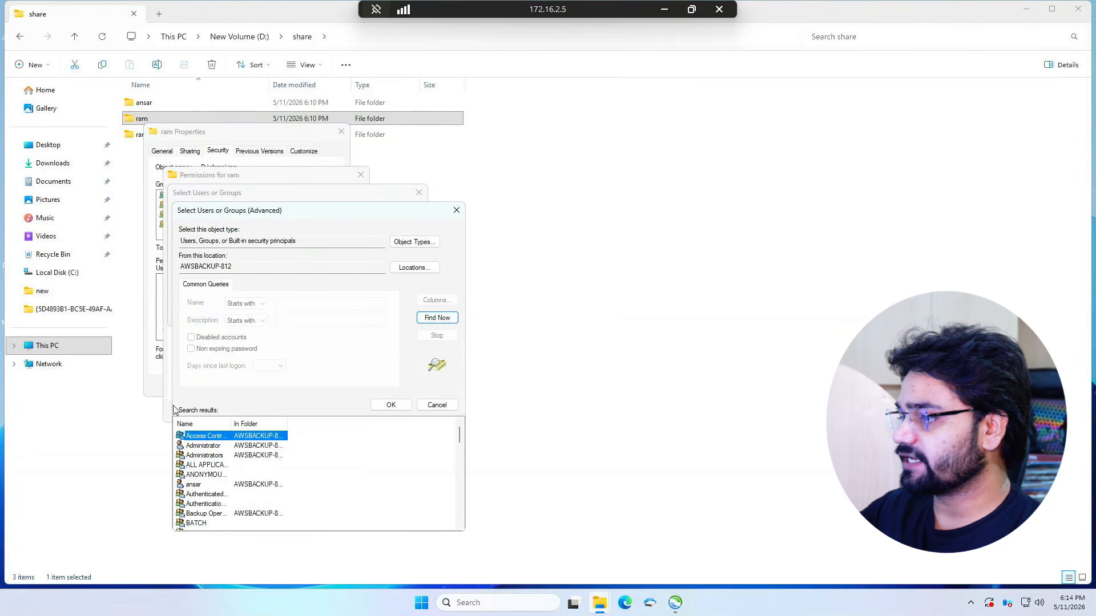
{"action": "left_click", "coordinate": [194, 484]}
{"action": "left_click", "coordinate": [396, 404]}
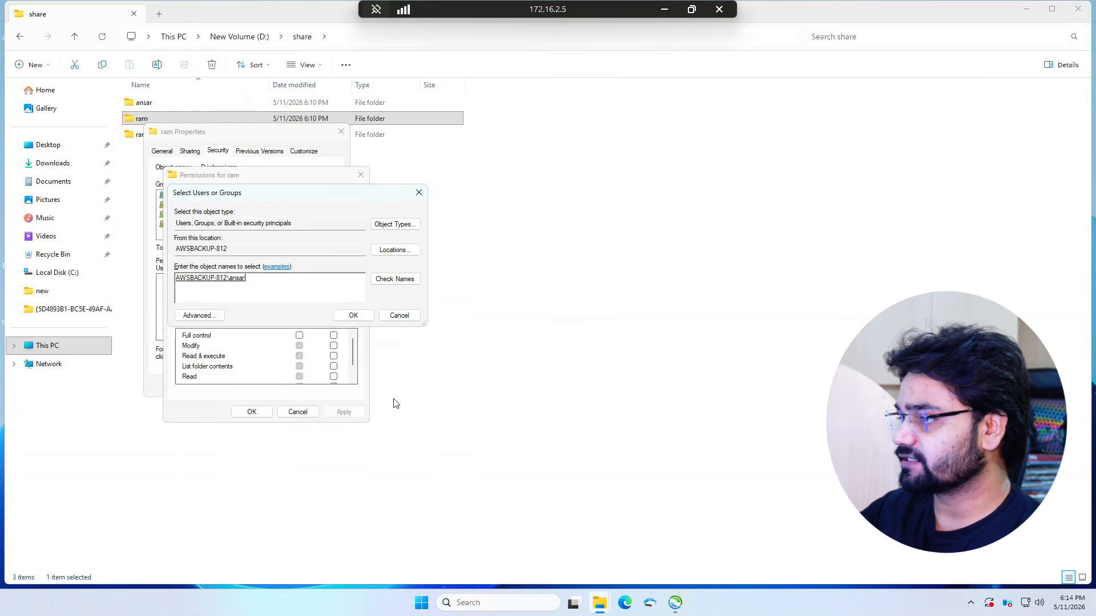
{"action": "left_click", "coordinate": [355, 315]}
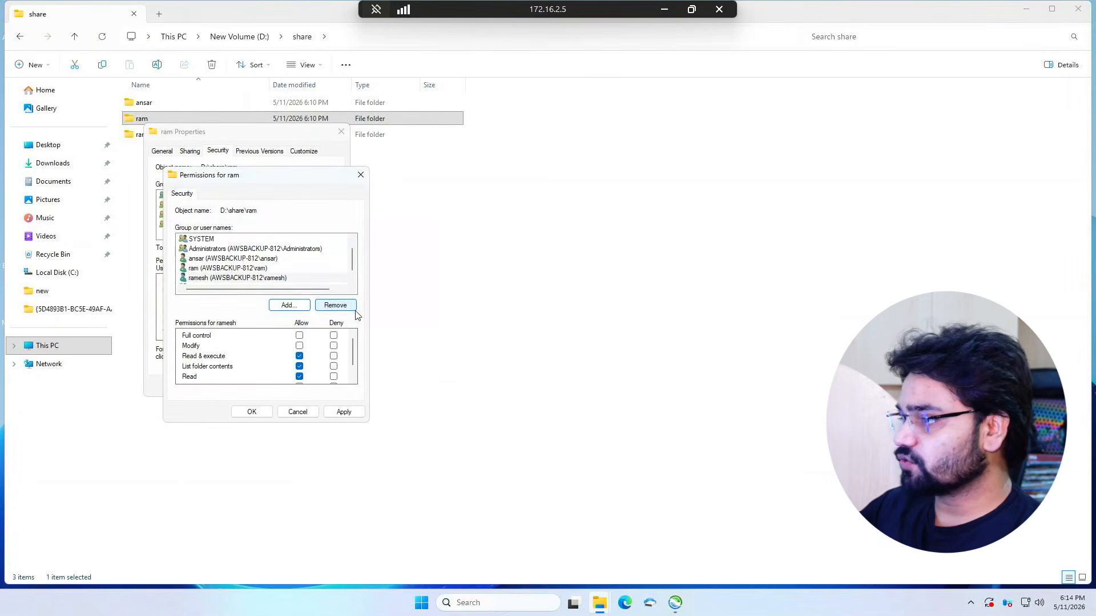
{"action": "left_click_drag", "start_coordinate": [262, 174], "coordinate": [506, 179]}
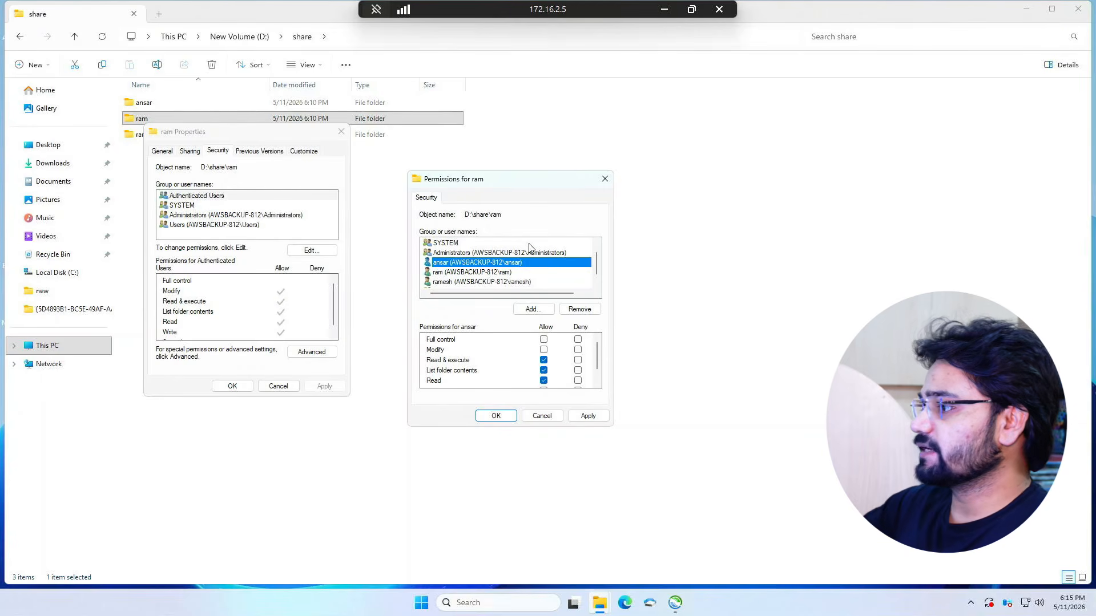
- Deny ansar and ramesh Full control of ram, apply, and confirm all dialogs
{"action": "left_click", "coordinate": [470, 273]}
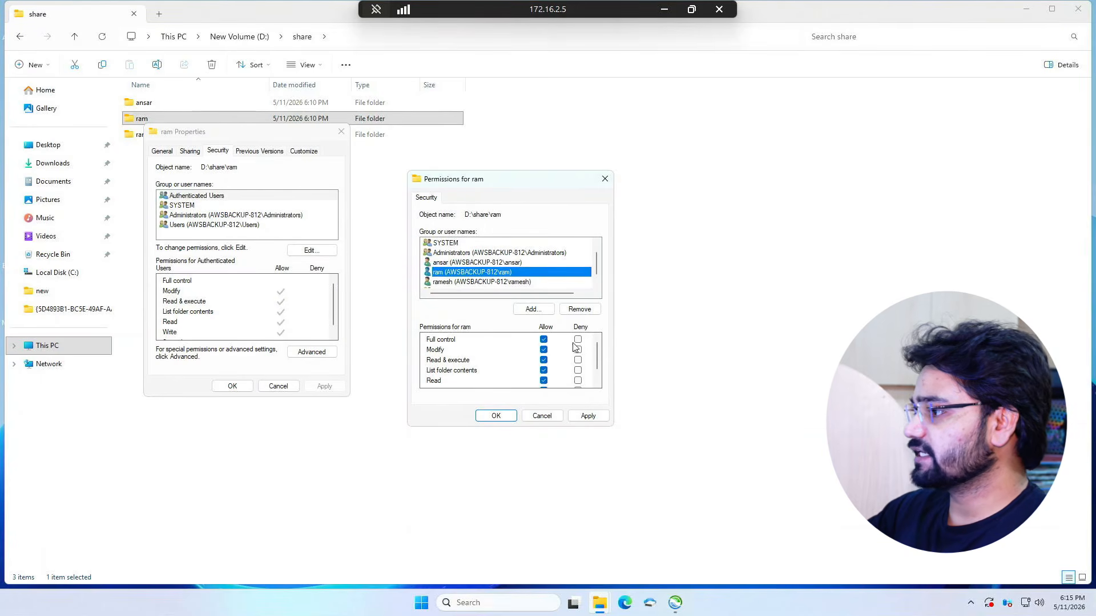
{"action": "left_click", "coordinate": [502, 264]}
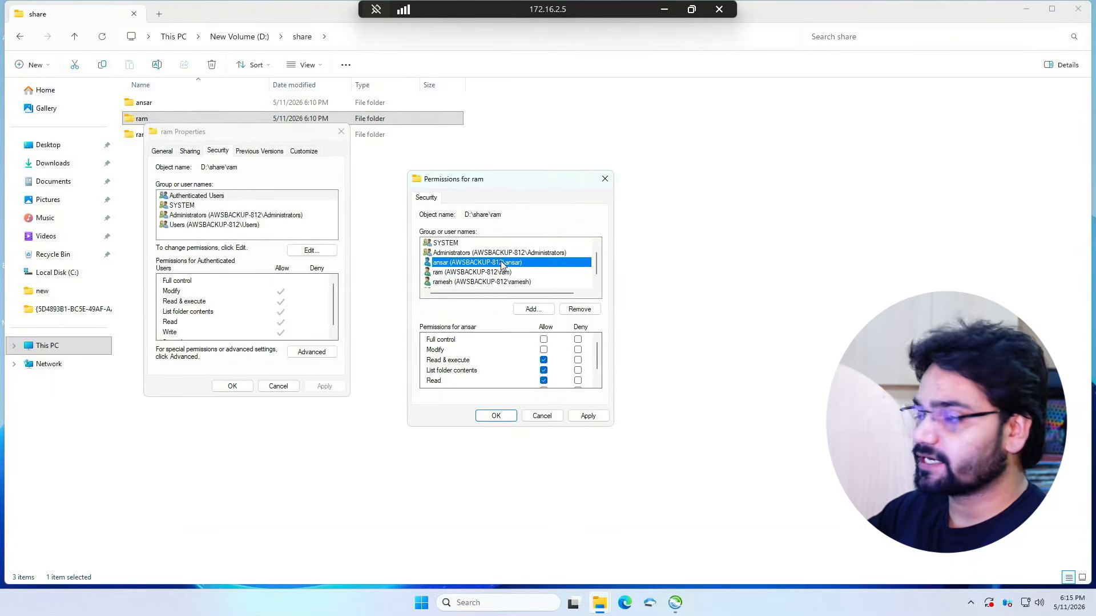
{"action": "left_click", "coordinate": [577, 340]}
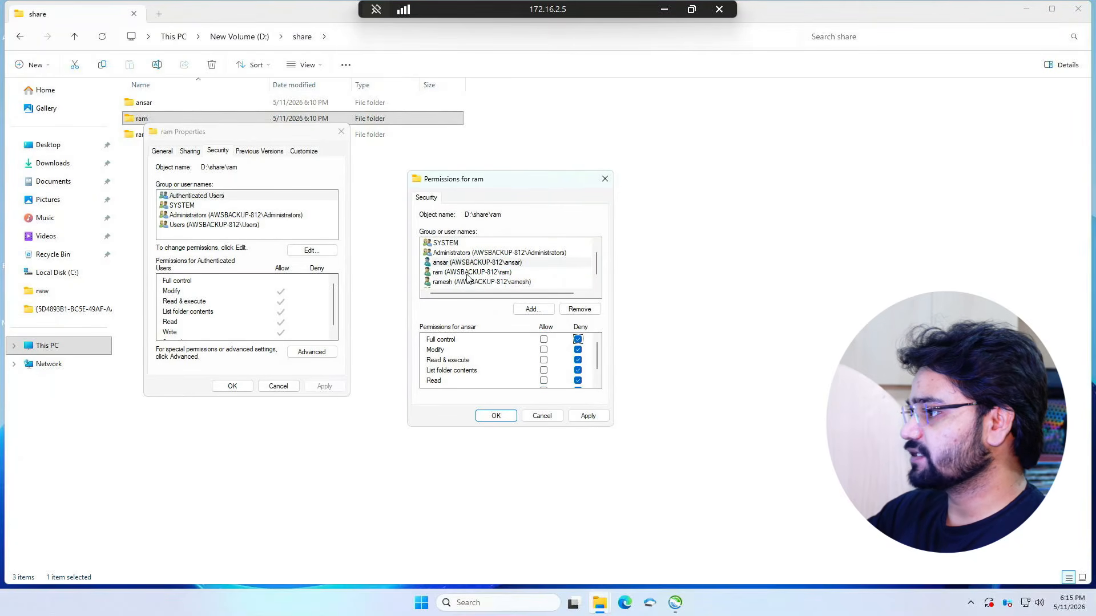
{"action": "left_click", "coordinate": [486, 283]}
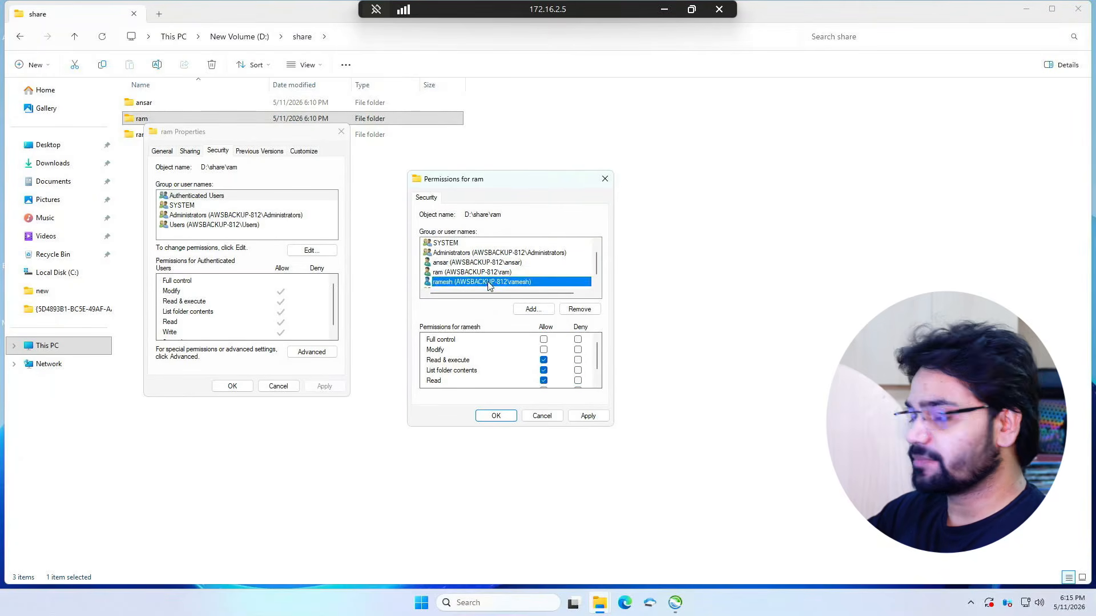
{"action": "left_click", "coordinate": [578, 340]}
{"action": "left_click", "coordinate": [587, 415]}
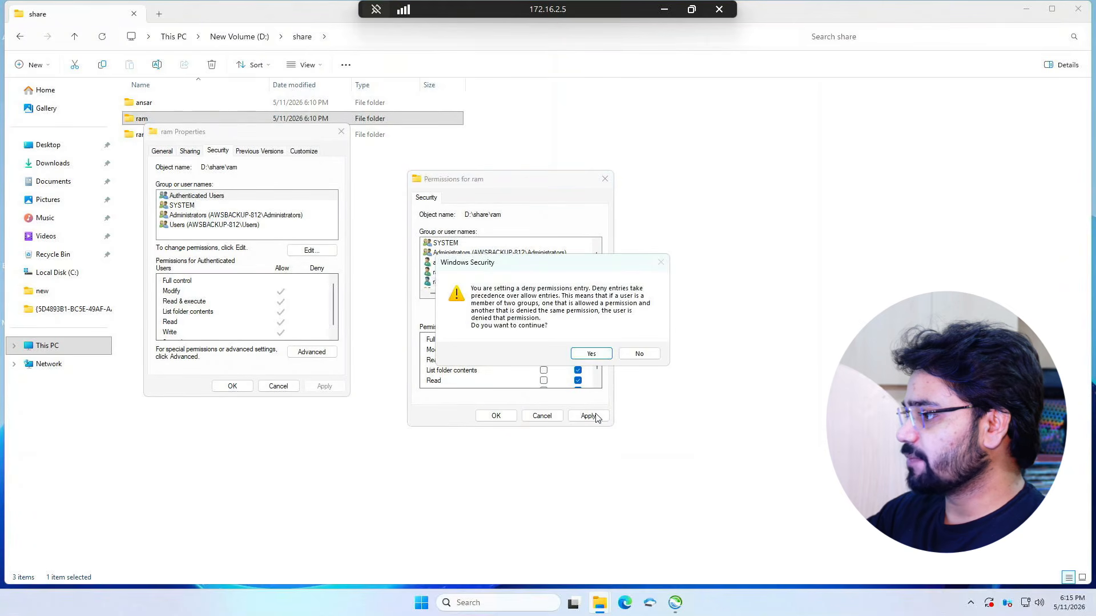
{"action": "left_click", "coordinate": [592, 353]}
{"action": "left_click", "coordinate": [496, 416]}
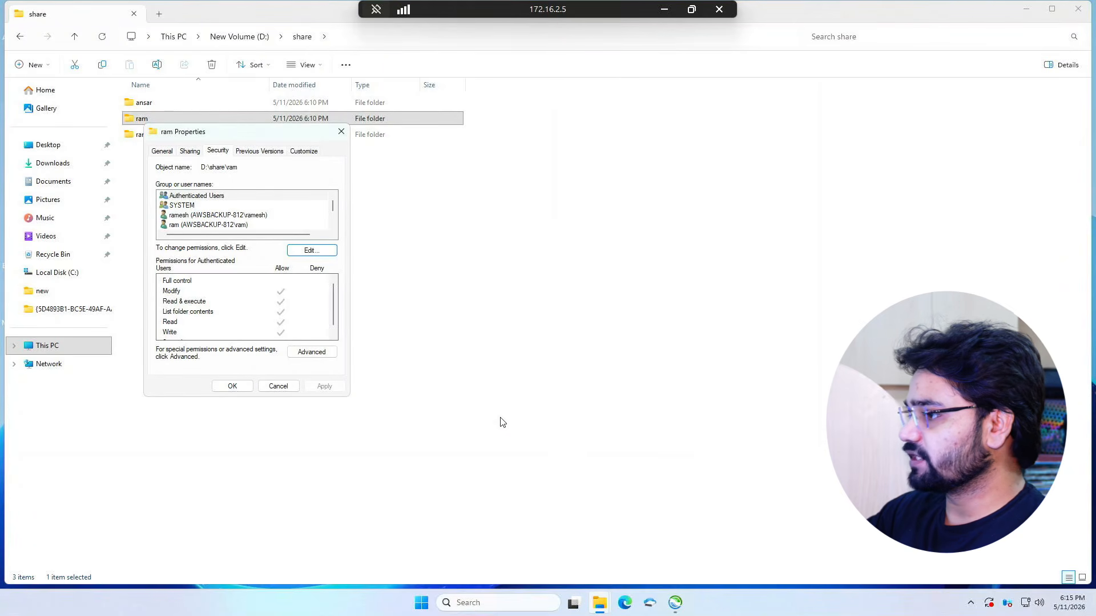
{"action": "left_click", "coordinate": [232, 387]}
- Open the ramesh folder's Security permissions for editing
{"action": "left_click", "coordinate": [162, 135]}
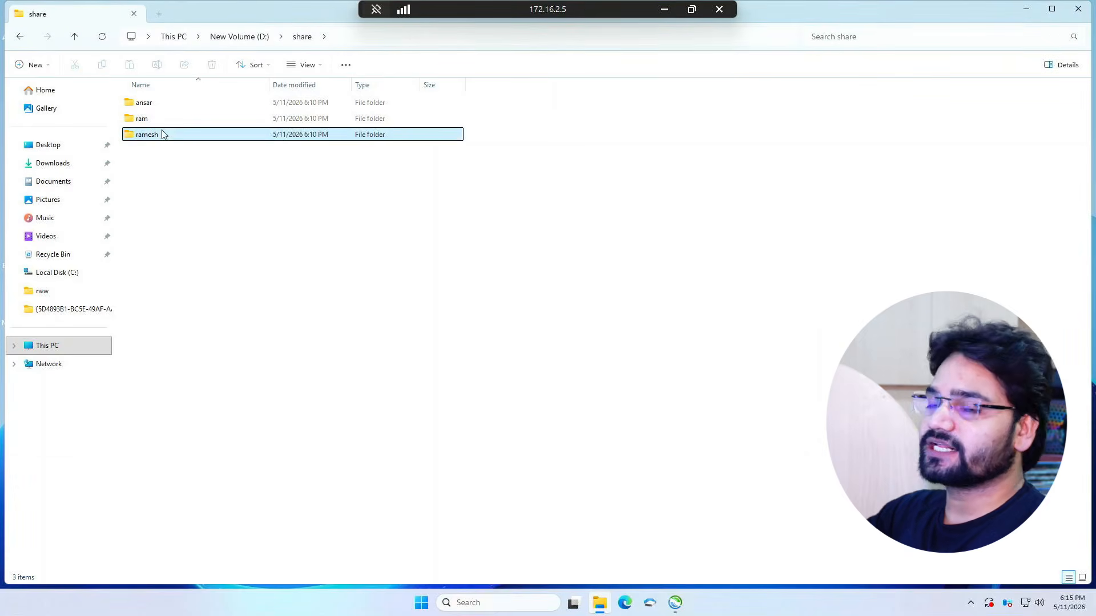
{"action": "right_click", "coordinate": [162, 135]}
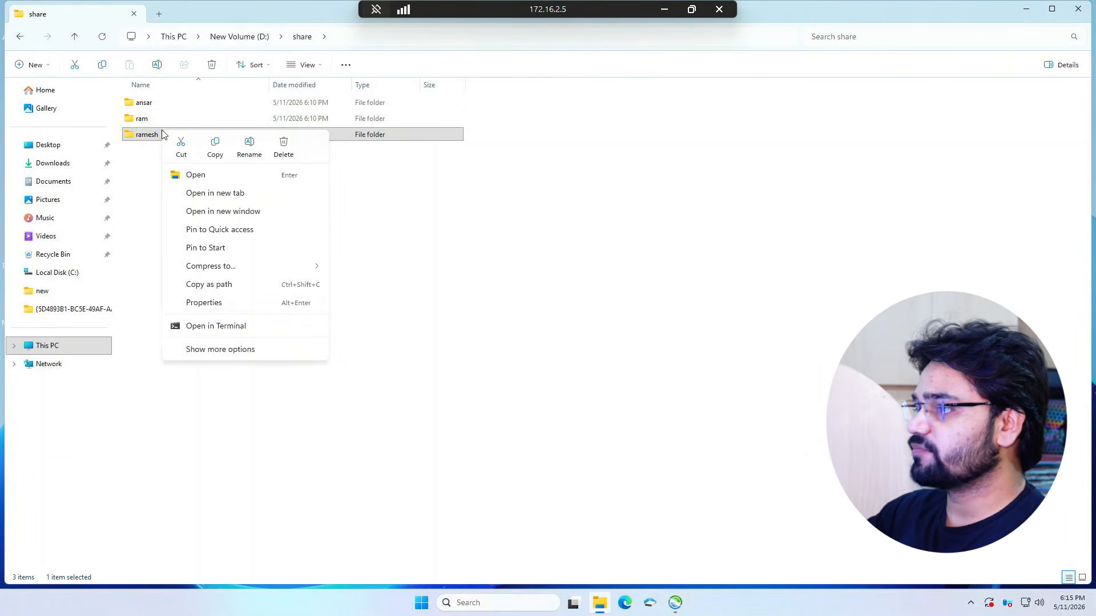
{"action": "left_click", "coordinate": [201, 300]}
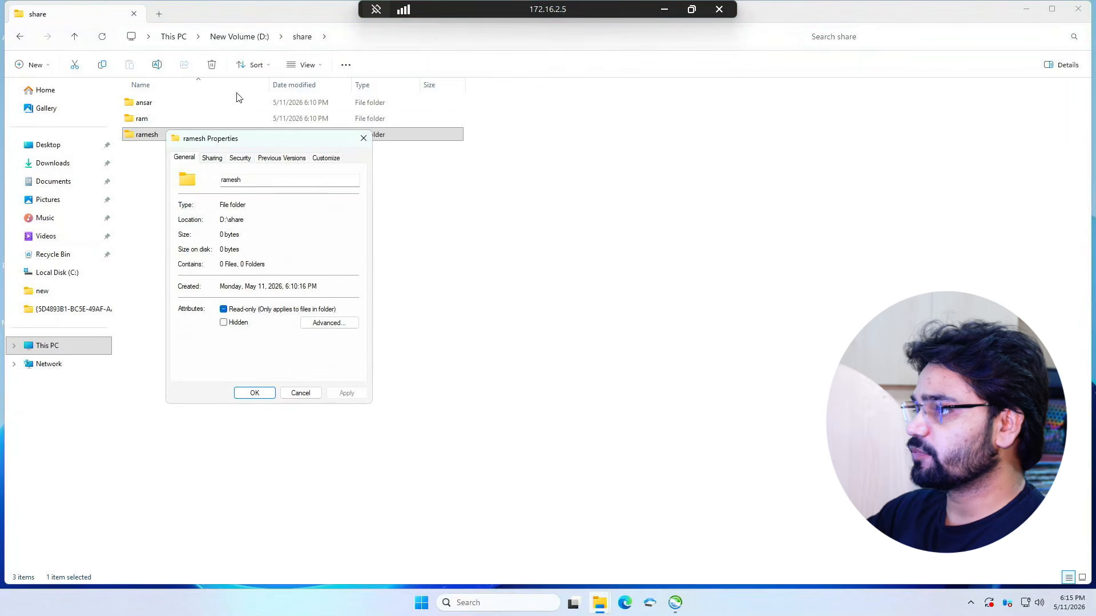
{"action": "left_click", "coordinate": [244, 160]}
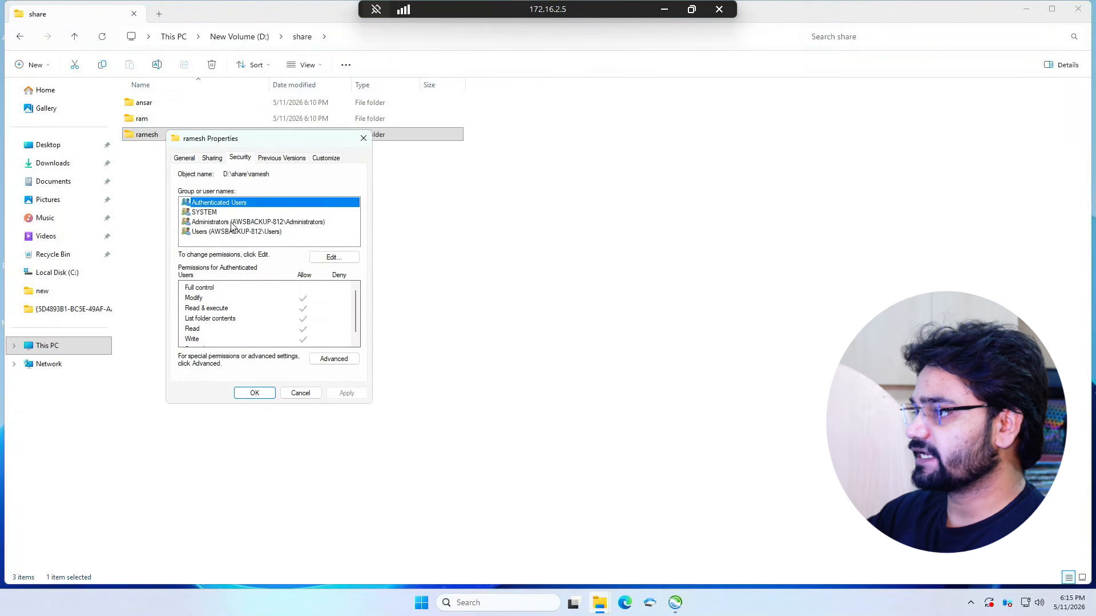
{"action": "left_click", "coordinate": [330, 257]}
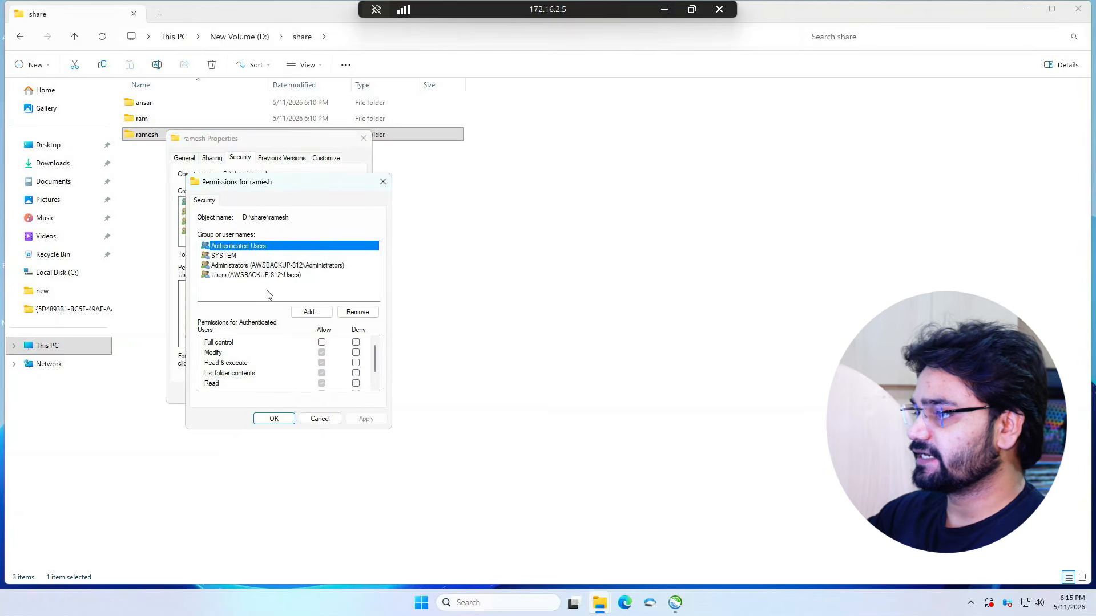
{"action": "left_click", "coordinate": [269, 292]}
- Pick ansar from all accounts as a user to add to the permissions
{"action": "left_click", "coordinate": [311, 312]}
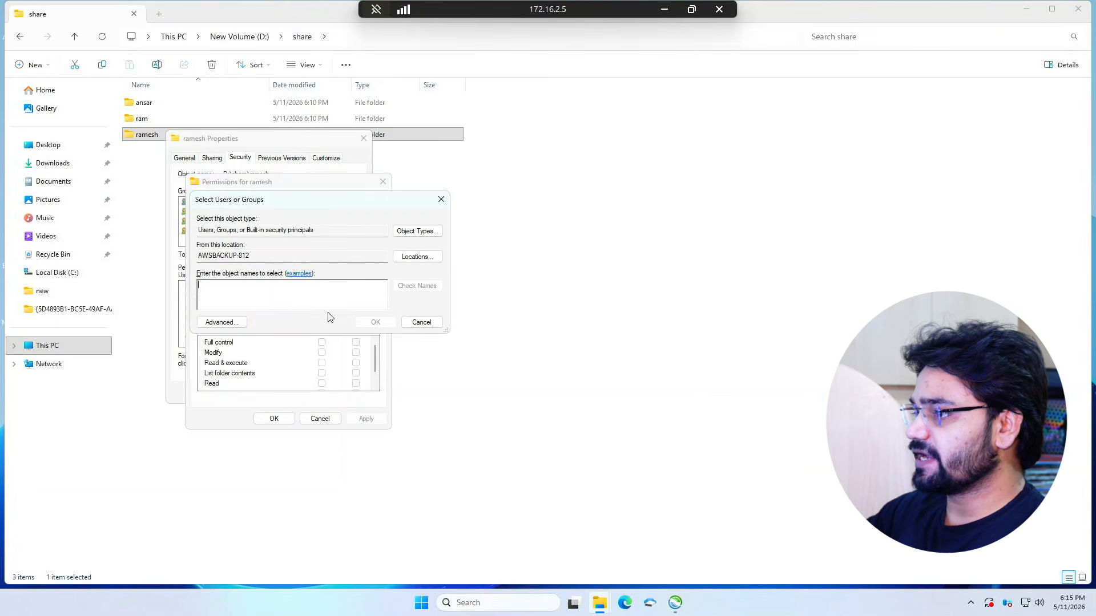
{"action": "left_click", "coordinate": [227, 328]}
{"action": "left_click", "coordinate": [460, 324]}
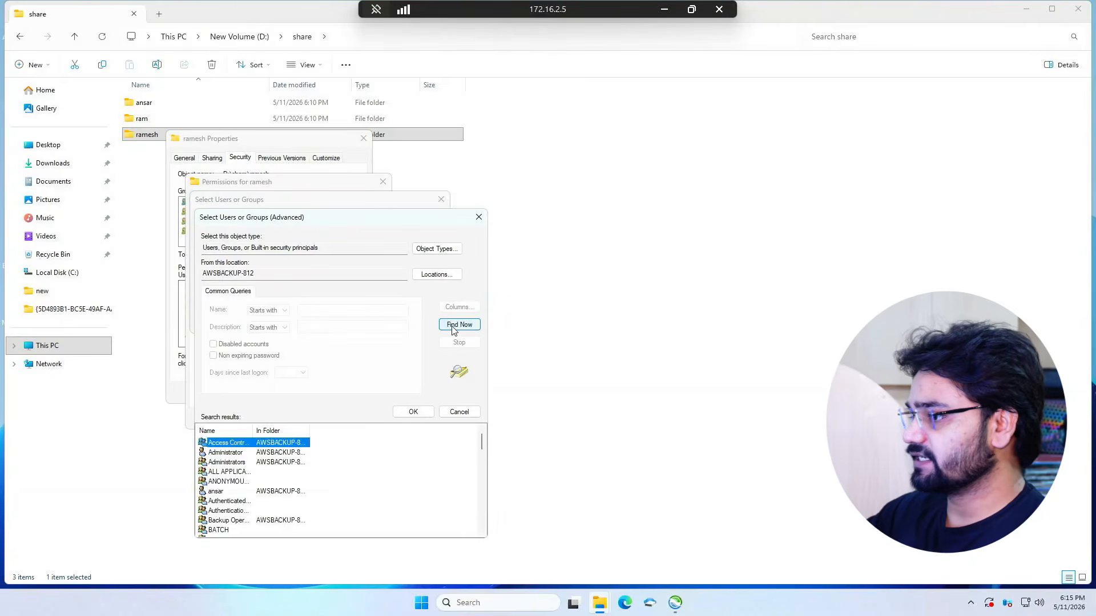
{"action": "scroll", "coordinate": [279, 457], "scroll_direction": "down", "scroll_amount": 5}
{"action": "scroll", "coordinate": [278, 457], "scroll_direction": "down", "scroll_amount": 1}
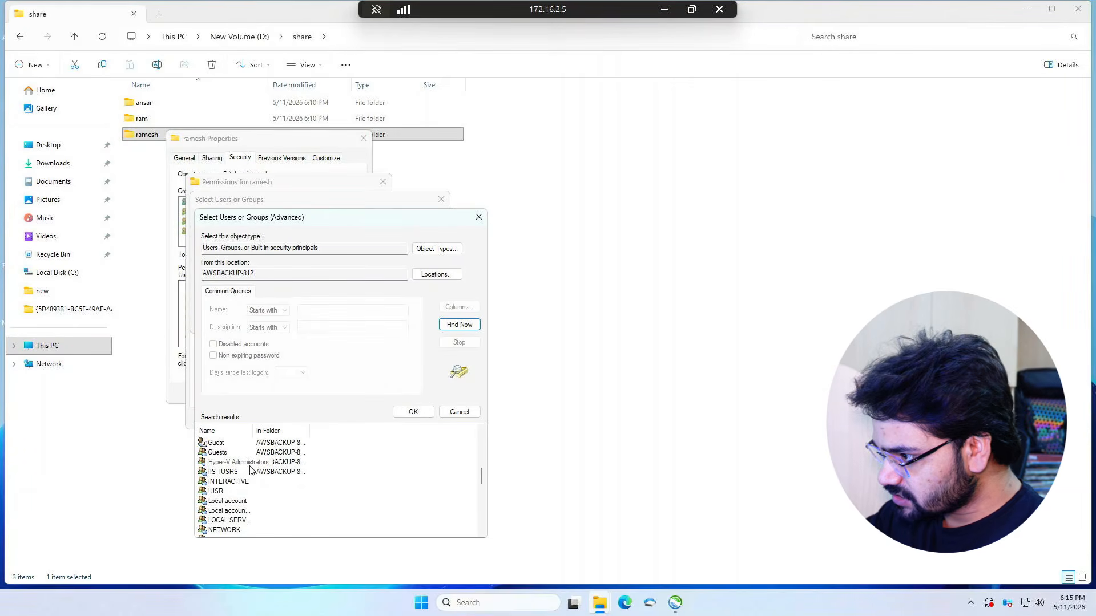
{"action": "scroll", "coordinate": [240, 465], "scroll_direction": "up", "scroll_amount": 6}
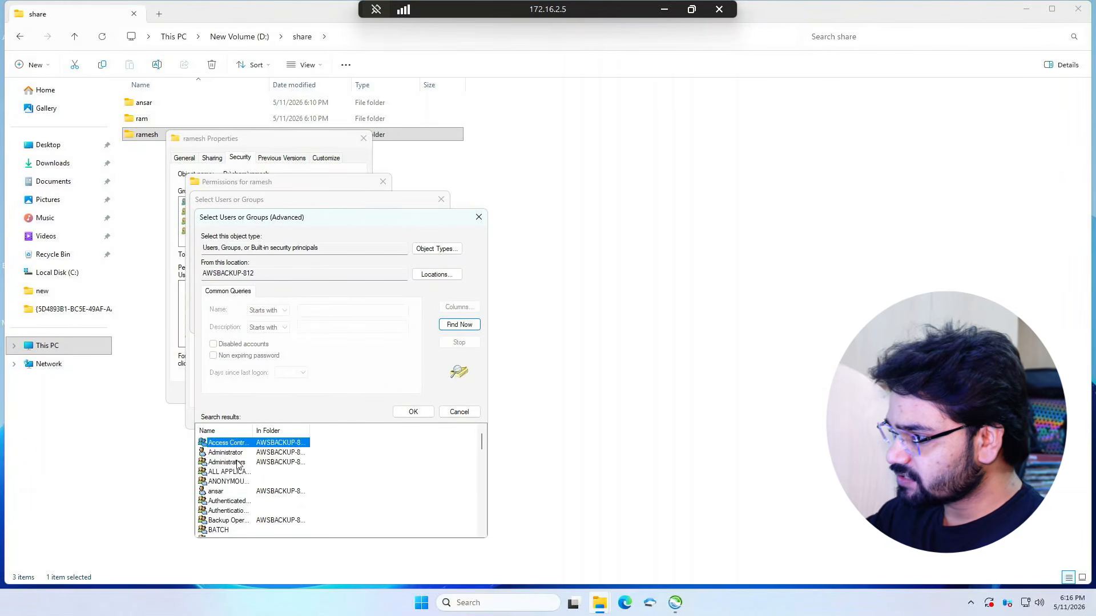
{"action": "left_click", "coordinate": [219, 492]}
{"action": "left_click", "coordinate": [400, 412]}
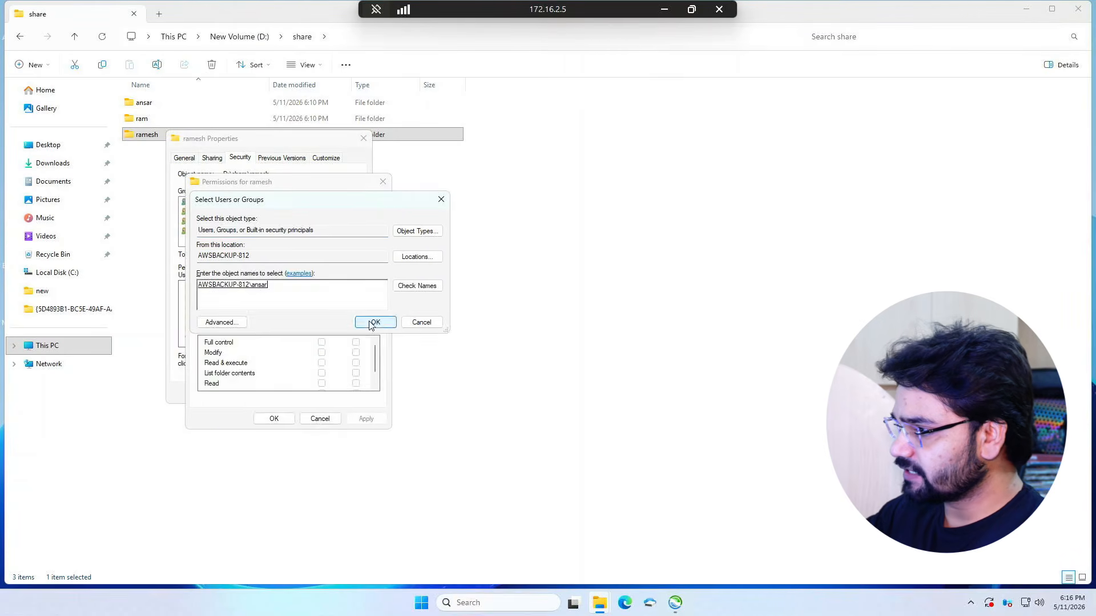
- List all accounts again to choose the remaining users
{"action": "left_click", "coordinate": [222, 322]}
{"action": "left_click", "coordinate": [459, 325]}
{"action": "scroll", "coordinate": [240, 505], "scroll_direction": "down", "scroll_amount": 10}
{"action": "scroll", "coordinate": [244, 480], "scroll_direction": "up", "scroll_amount": 3}
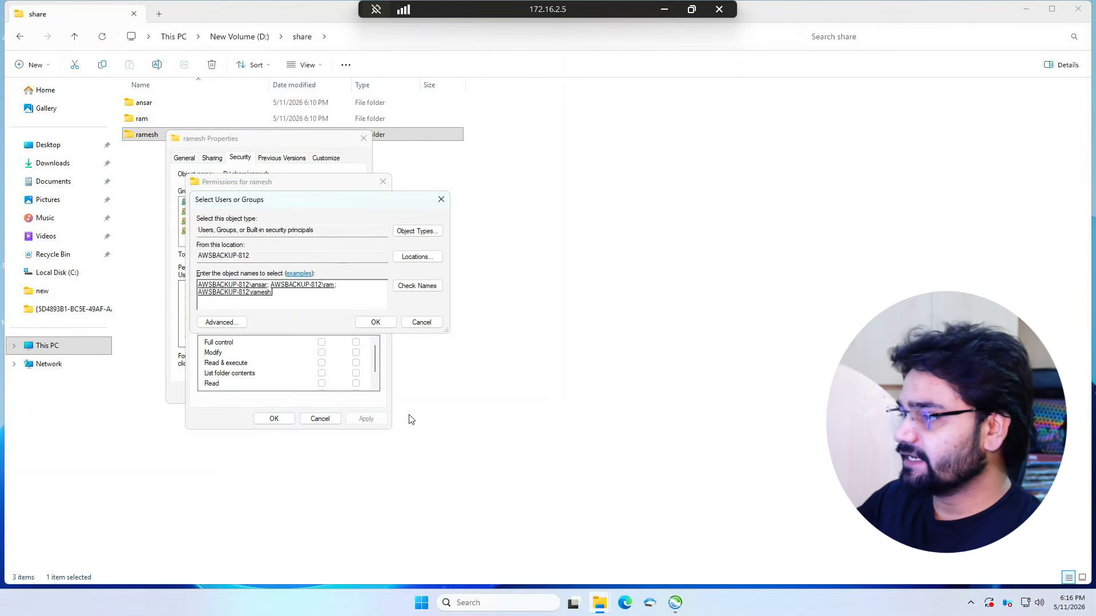
- On the ramesh folder, deny ram Full control and allow ansar only Read & execute
{"action": "left_click", "coordinate": [375, 323]}
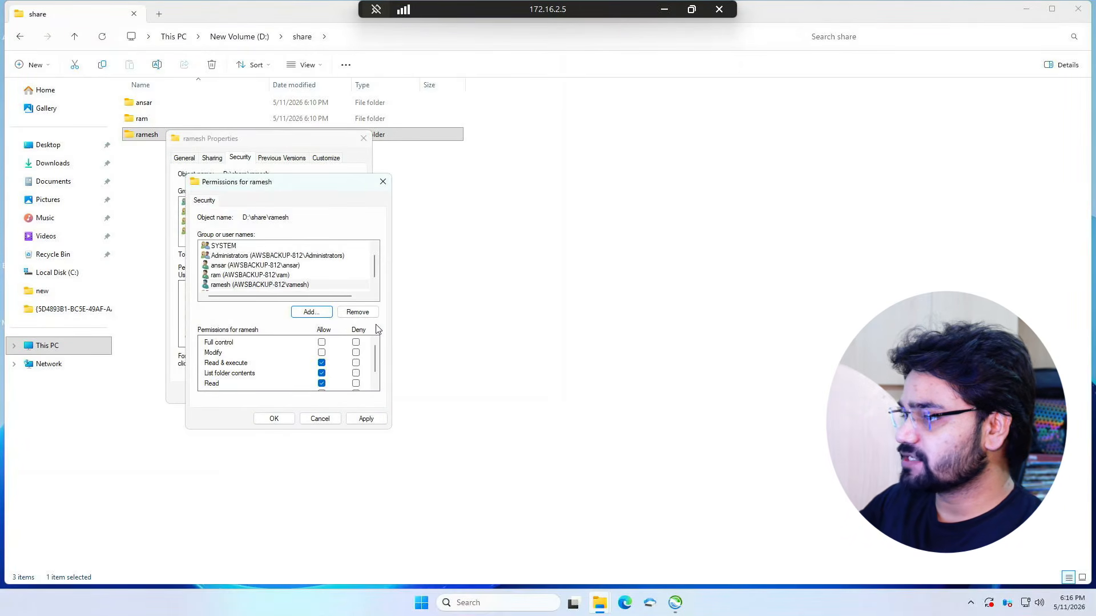
{"action": "left_click", "coordinate": [325, 285]}
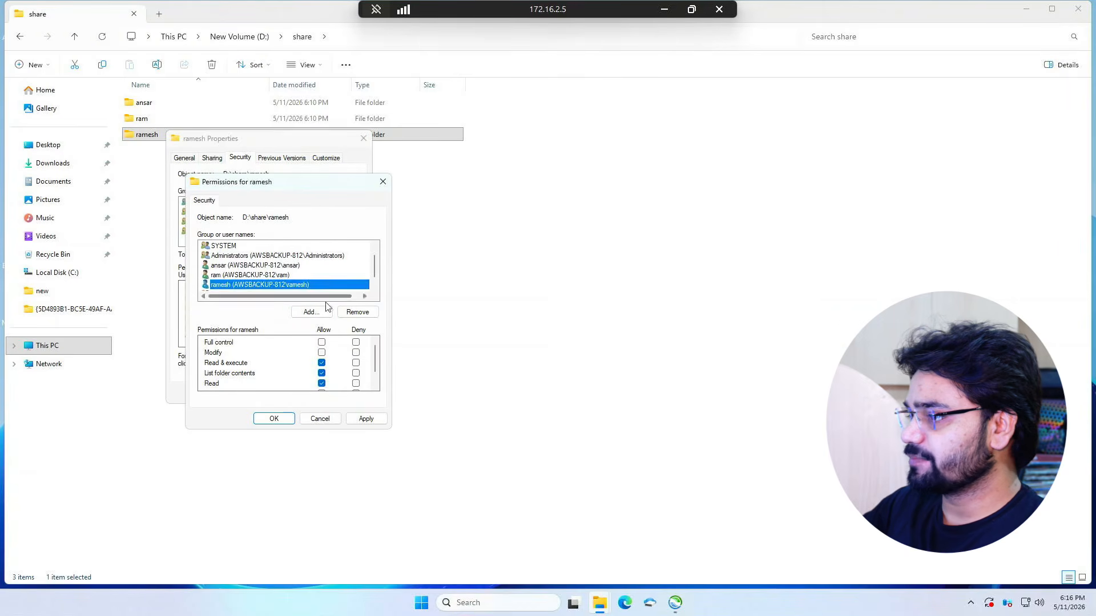
{"action": "left_click", "coordinate": [268, 275]}
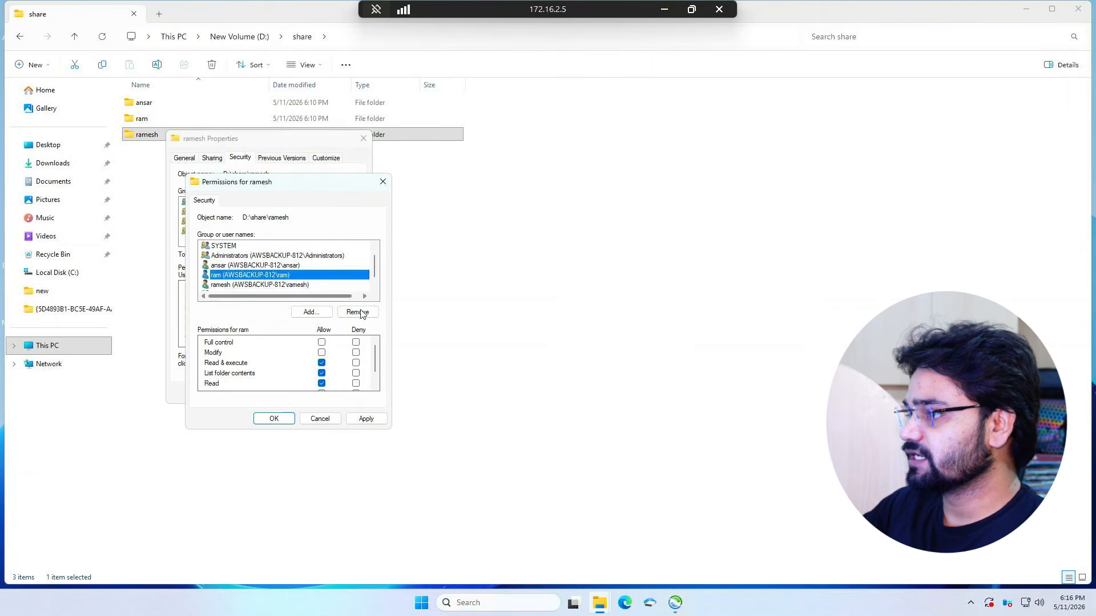
{"action": "left_click", "coordinate": [356, 343]}
{"action": "left_click", "coordinate": [284, 266]}
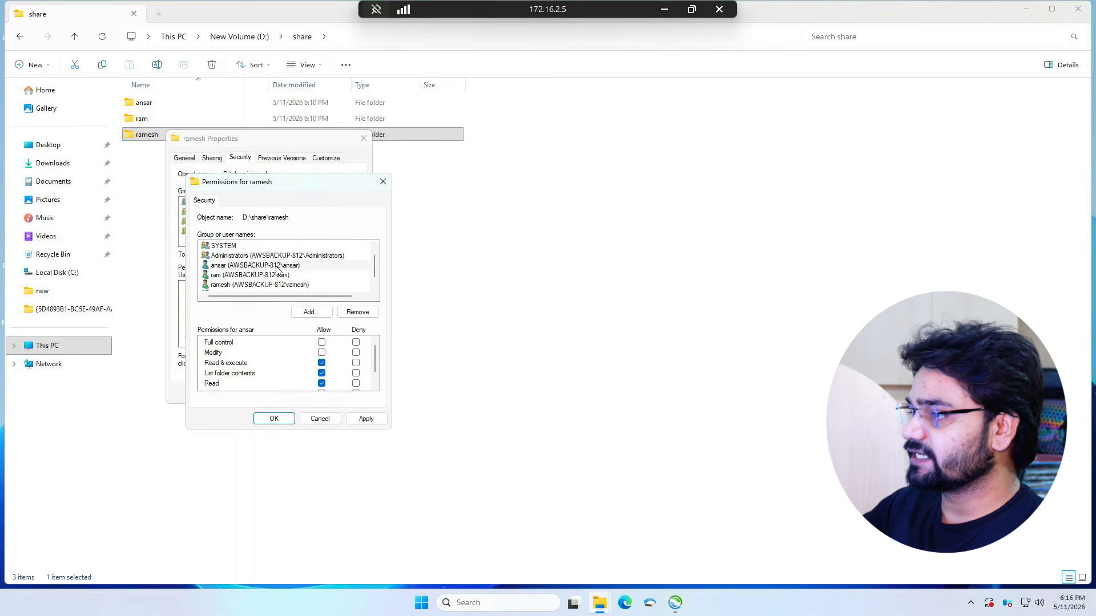
{"action": "left_click", "coordinate": [355, 342]}
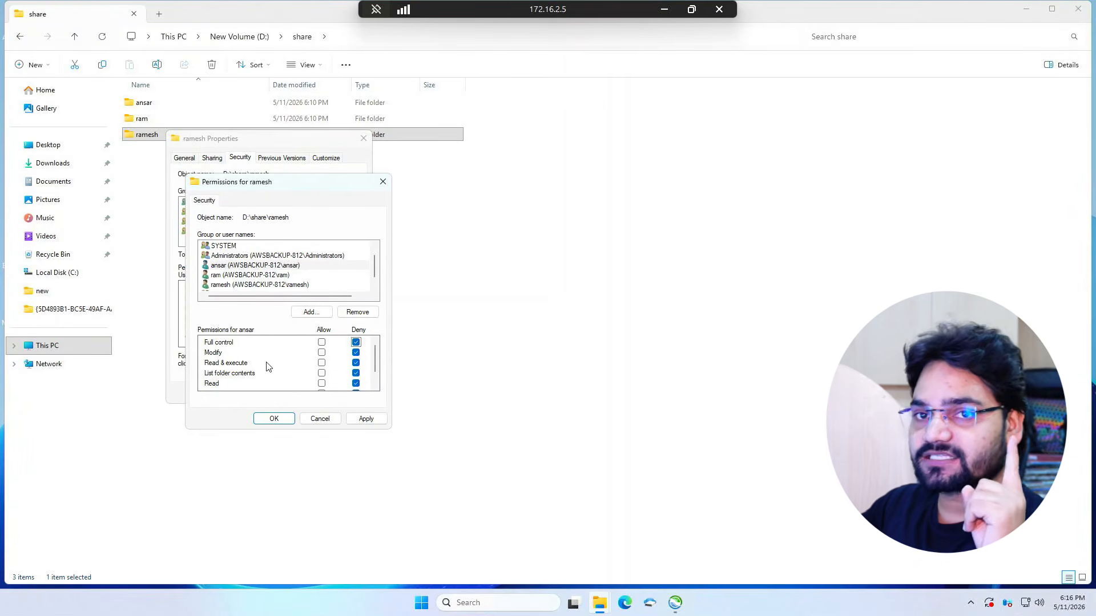
{"action": "left_click", "coordinate": [321, 363]}
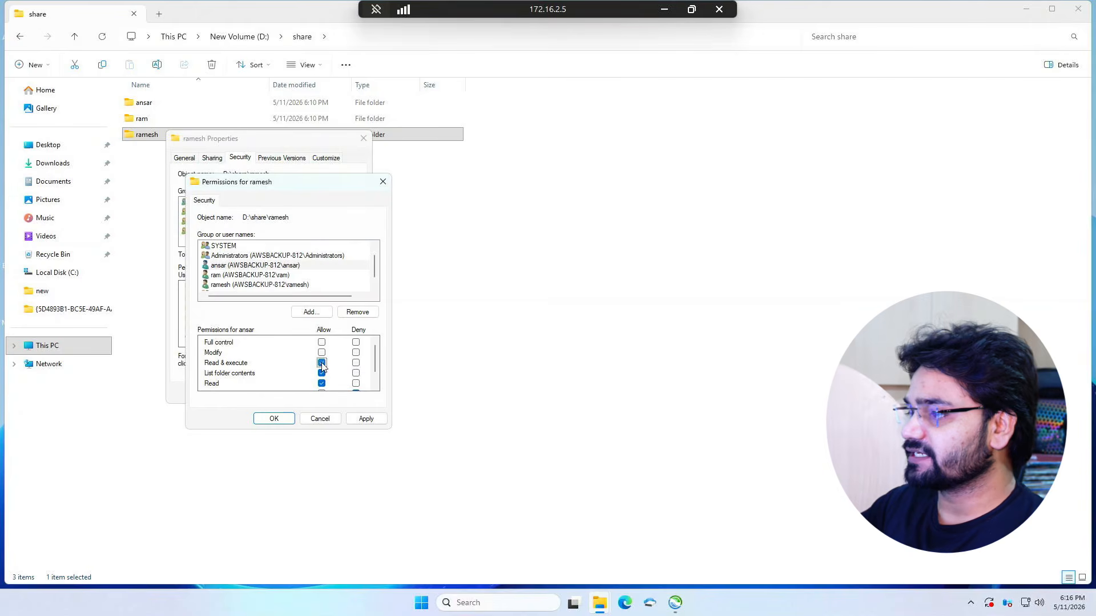
- Apply the permission changes, accept the deny warning, and close the folder properties
{"action": "scroll", "coordinate": [321, 366], "scroll_direction": "down", "scroll_amount": 1}
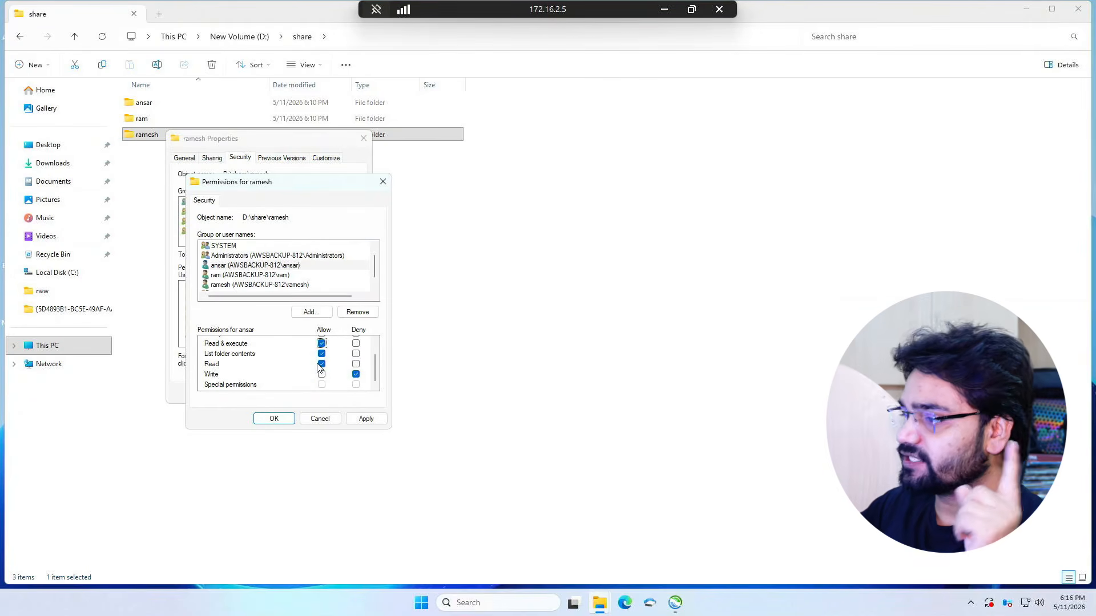
{"action": "scroll", "coordinate": [318, 366], "scroll_direction": "up", "scroll_amount": 1}
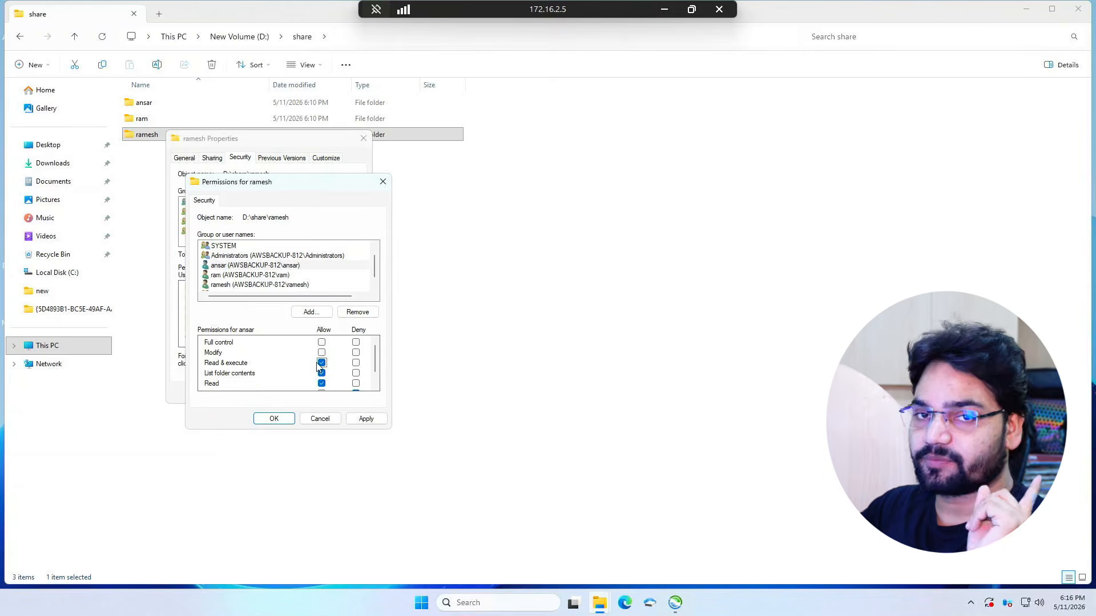
{"action": "left_click", "coordinate": [373, 422]}
{"action": "left_click", "coordinate": [589, 353]}
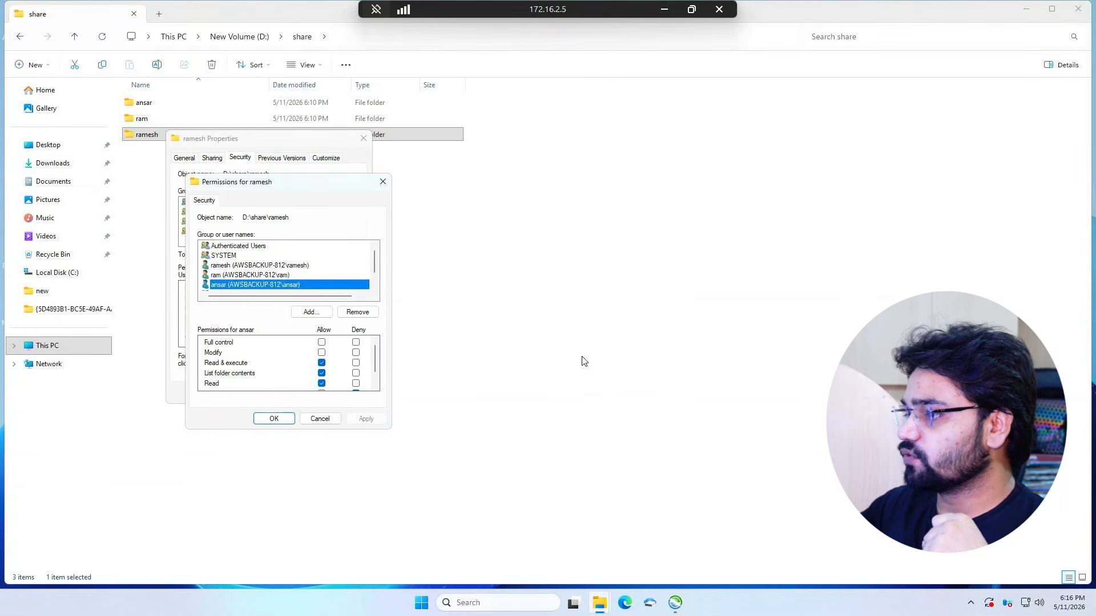
{"action": "left_click", "coordinate": [275, 421]}
{"action": "left_click", "coordinate": [252, 393]}
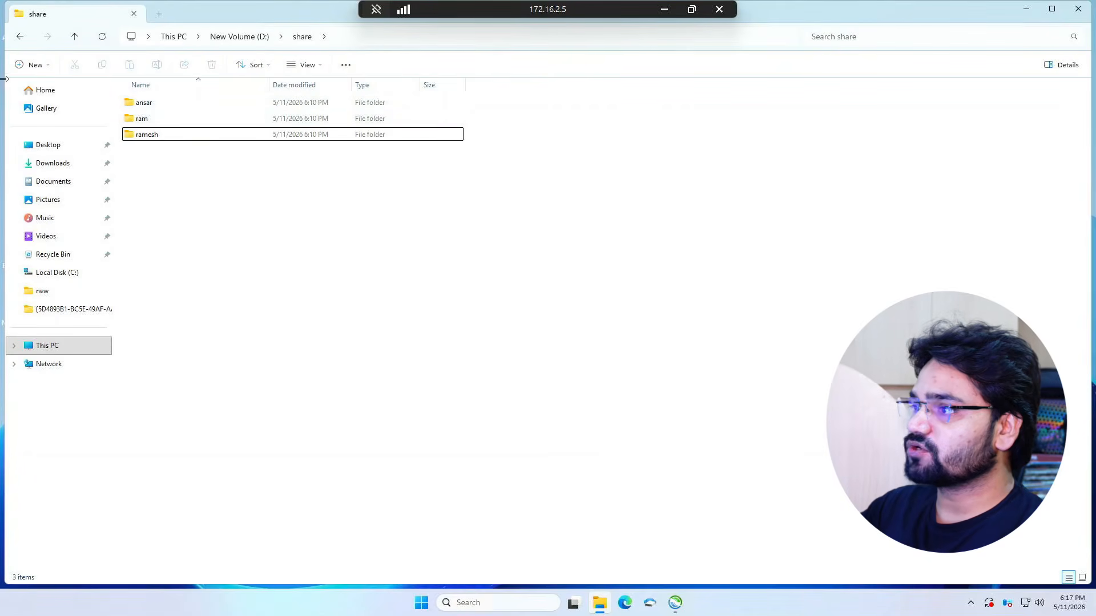
- Turn on Share this folder for the share folder on New Volume (D:)
{"action": "left_click", "coordinate": [20, 37]}
{"action": "right_click", "coordinate": [154, 167]}
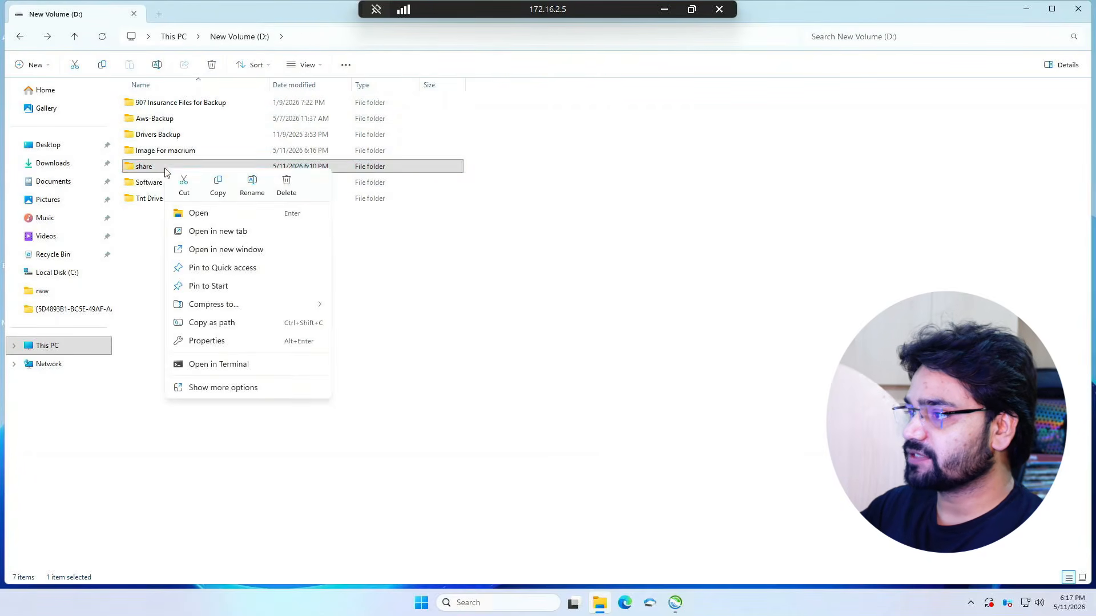
{"action": "left_click", "coordinate": [211, 341]}
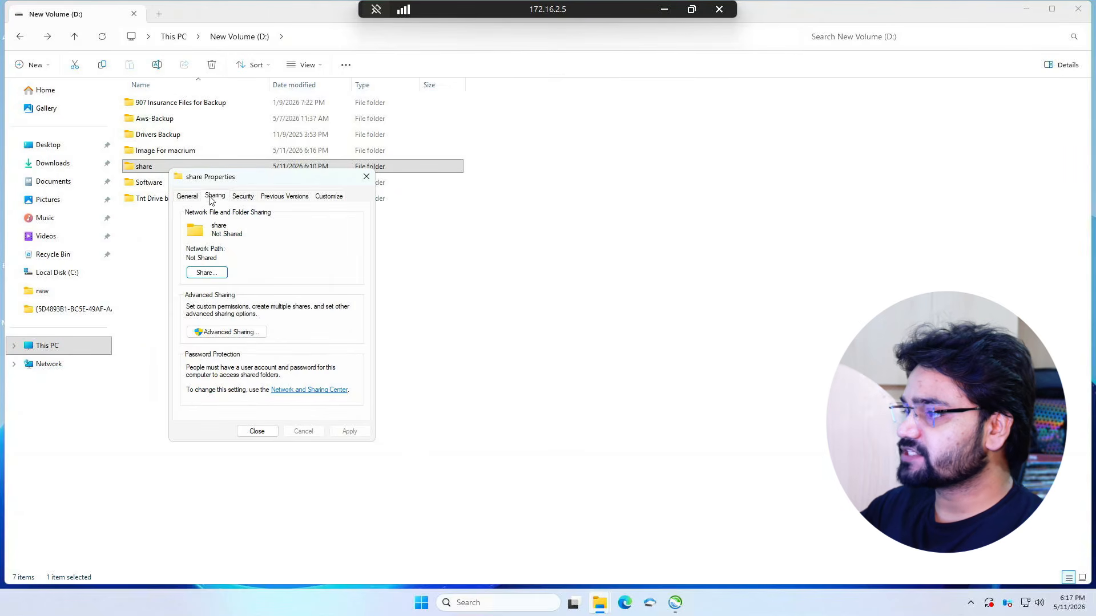
{"action": "left_click", "coordinate": [232, 332]}
{"action": "left_click", "coordinate": [187, 217]}
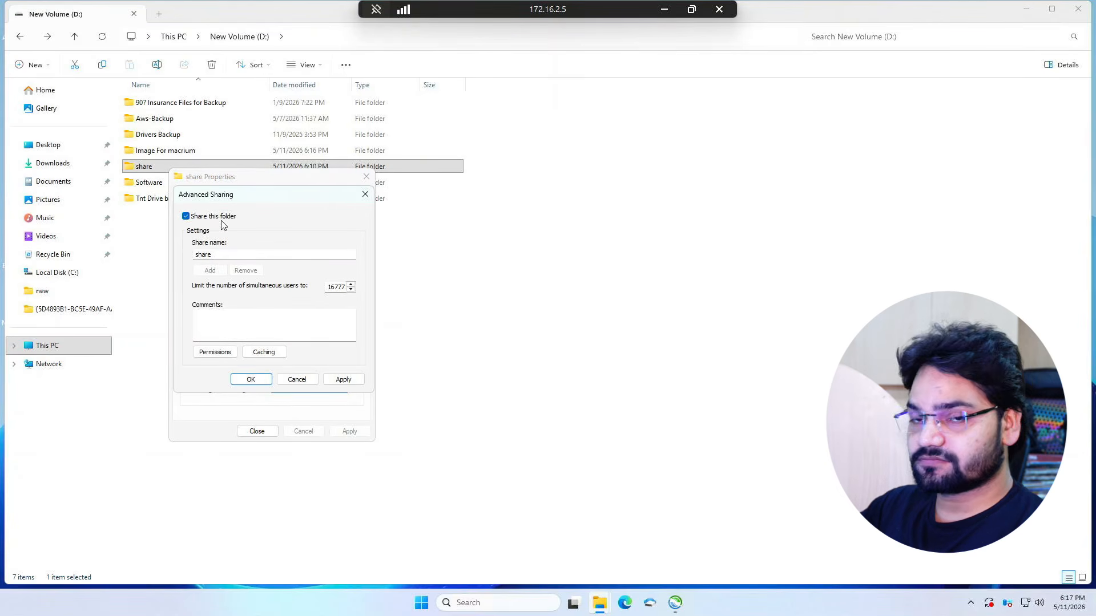
- Grant Everyone Full Control share permission, then apply and close all sharing dialogs
{"action": "left_click", "coordinate": [214, 352]}
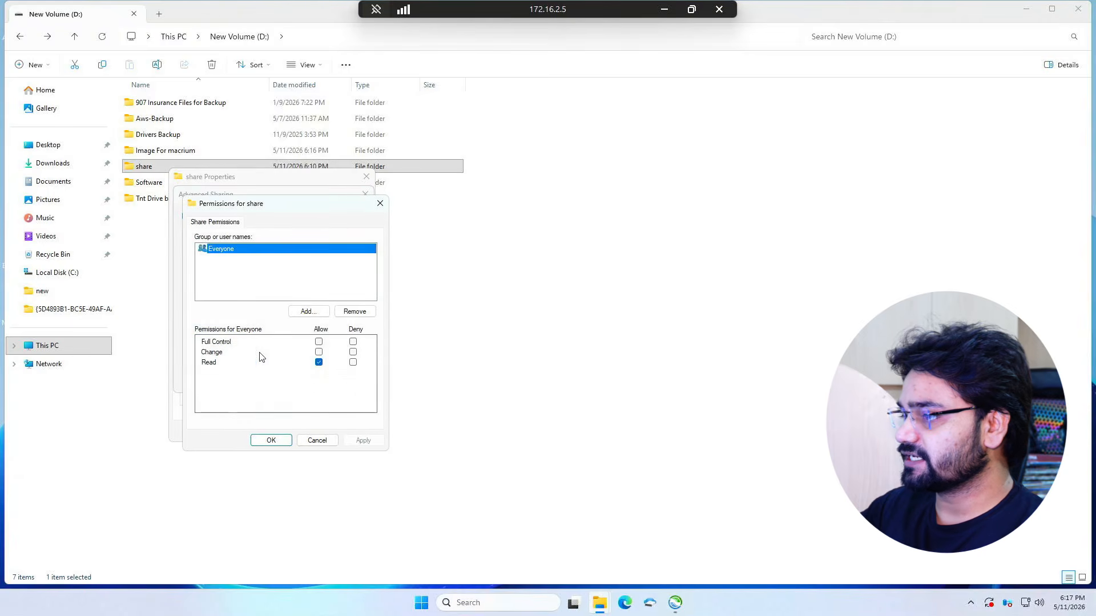
{"action": "left_click", "coordinate": [318, 341]}
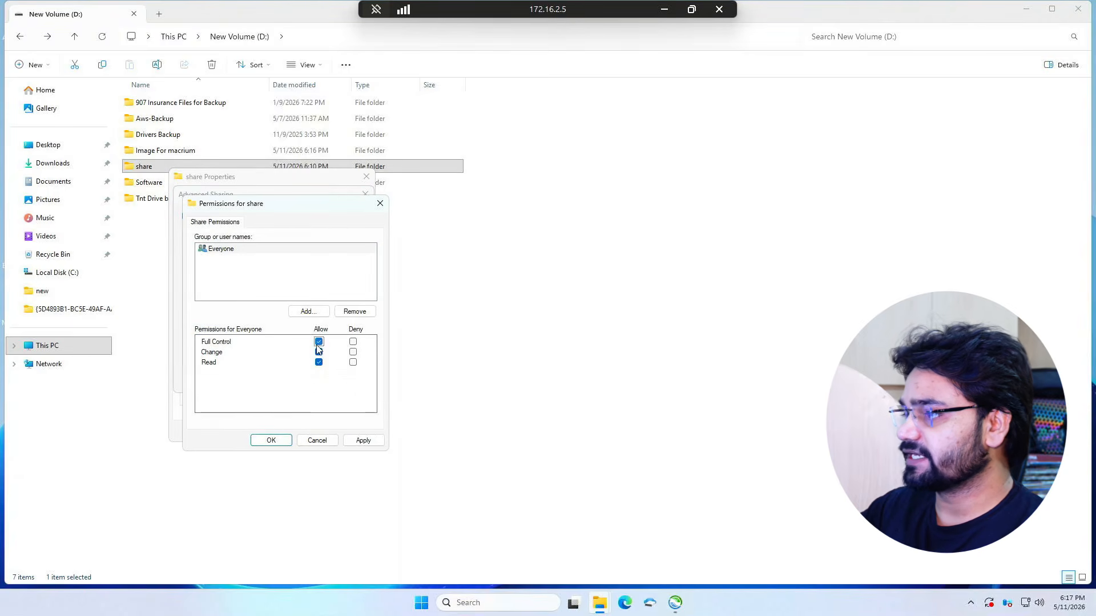
{"action": "left_click", "coordinate": [243, 251]}
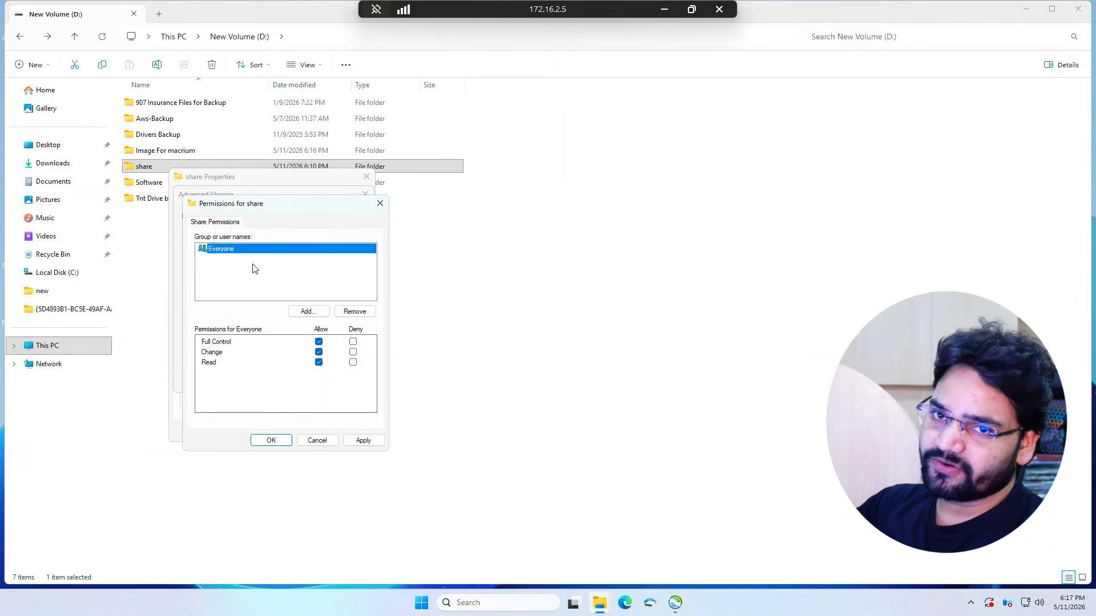
{"action": "left_click", "coordinate": [360, 441]}
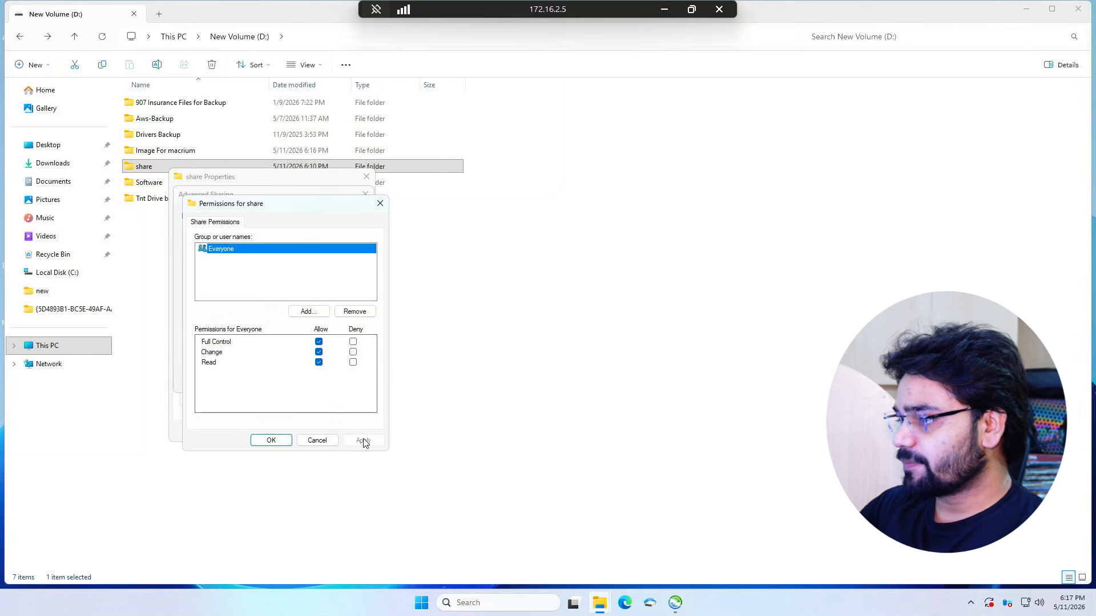
{"action": "left_click", "coordinate": [271, 440]}
{"action": "left_click", "coordinate": [251, 380]}
{"action": "left_click", "coordinate": [254, 433]}
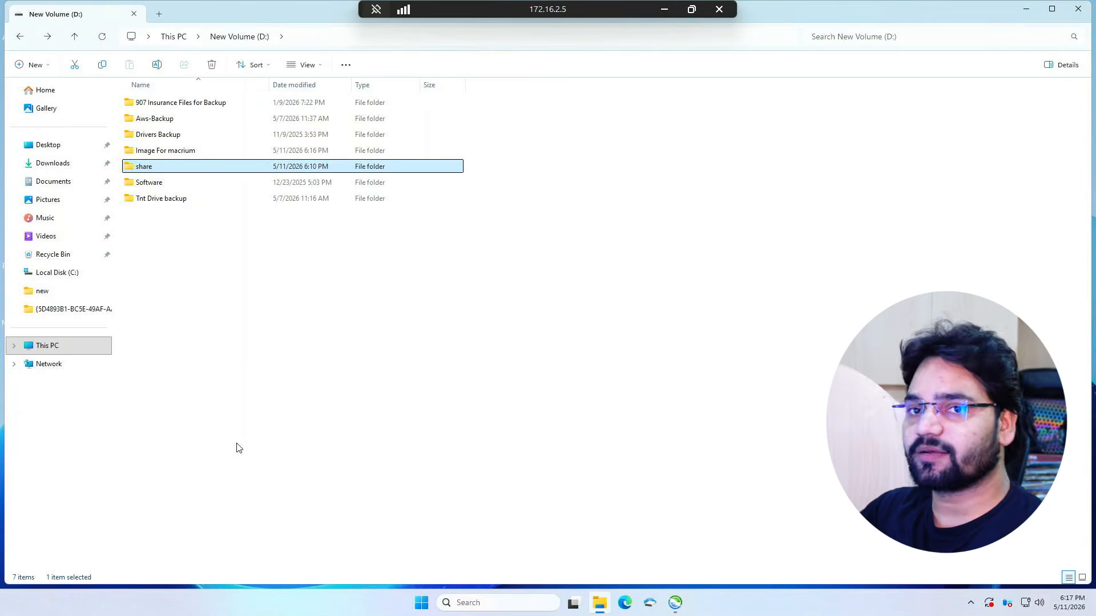
- Connect to \\172.16.2.5 via Run and submit the user's network credentials without remembering them
{"action": "left_click", "coordinate": [663, 11]}
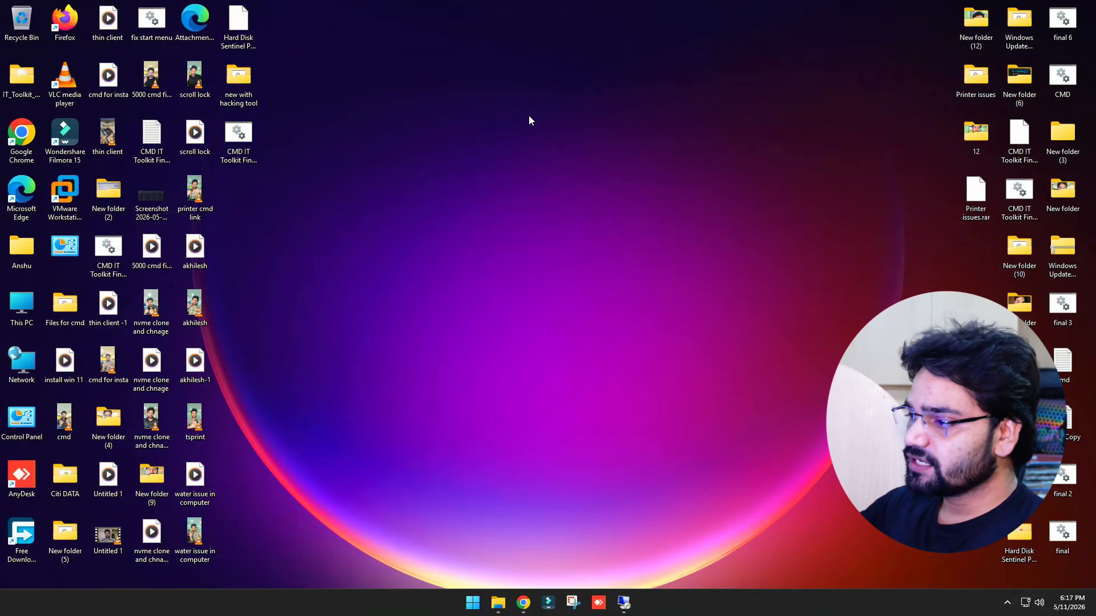
{"action": "key", "text": "super+r"}
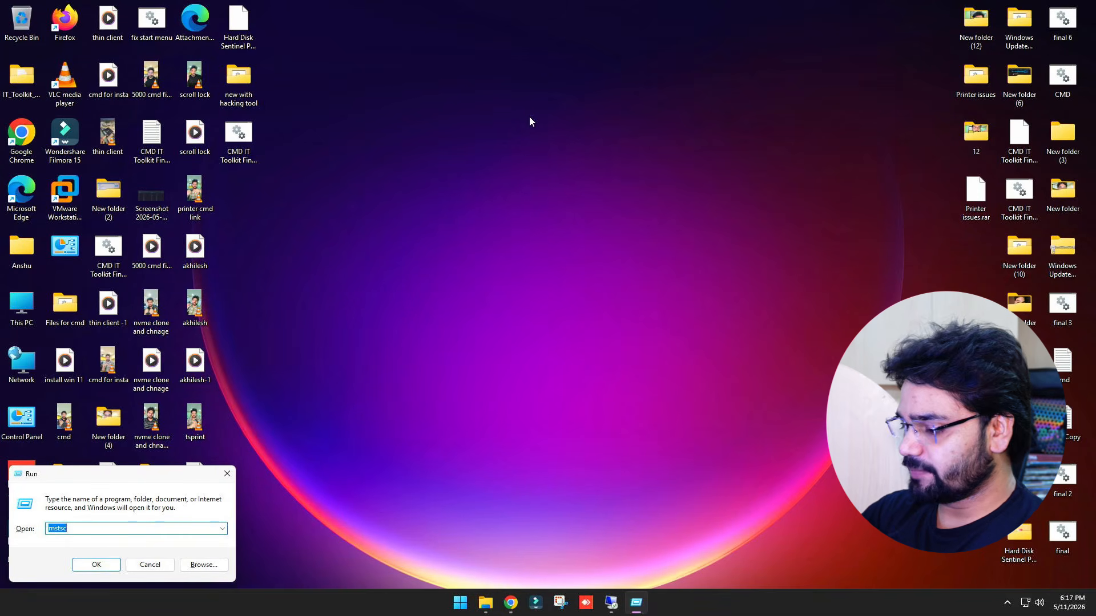
{"action": "type", "text": "\\\\172.1"}
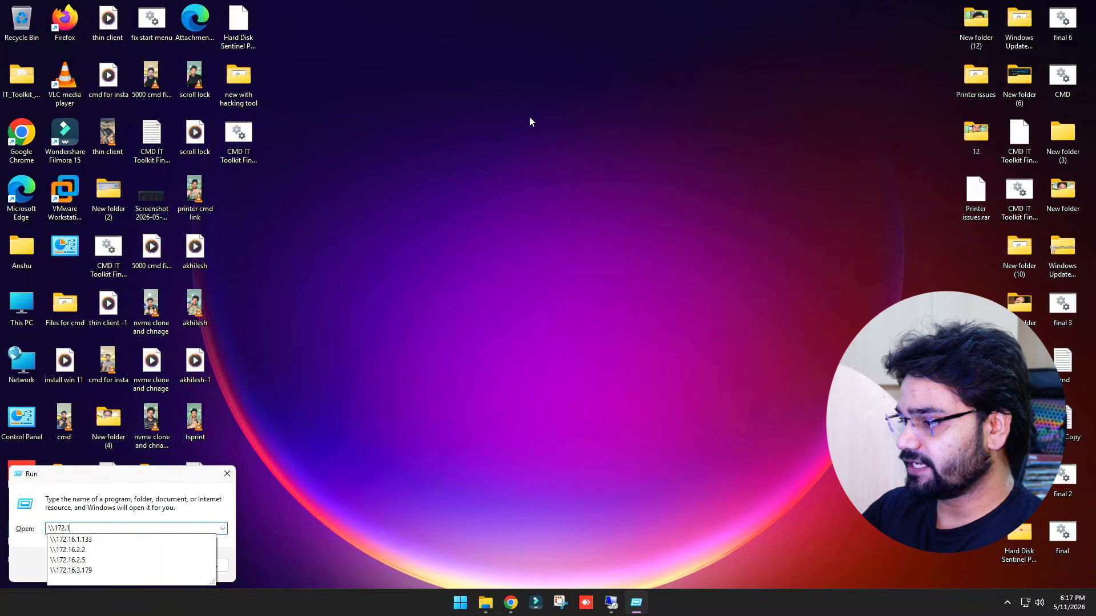
{"action": "type", "text": "6."}
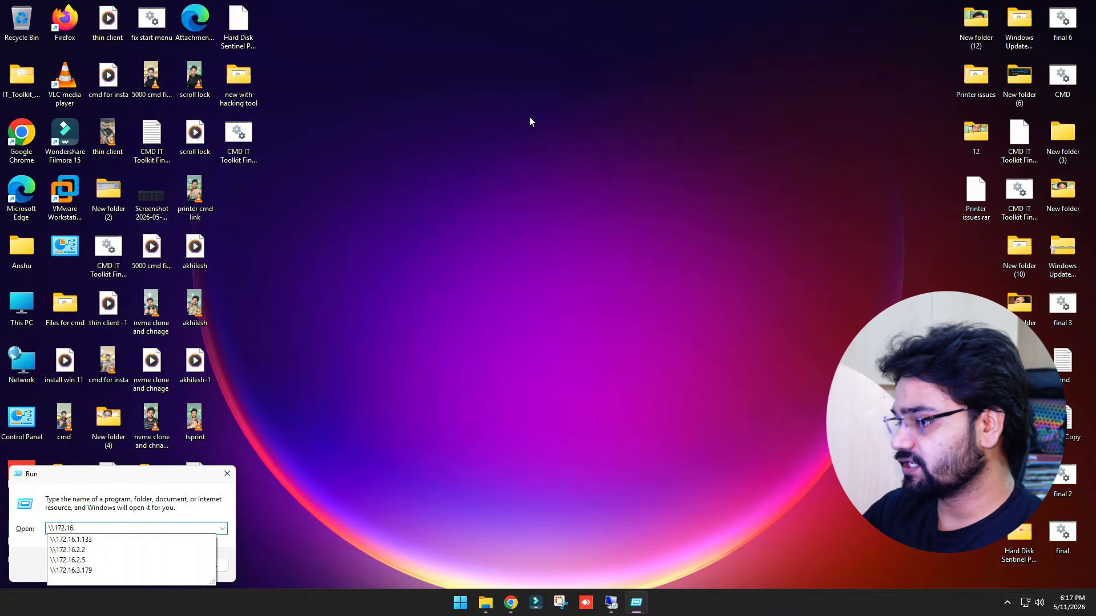
{"action": "type", "text": "2.5"}
{"action": "key", "text": "Return"}
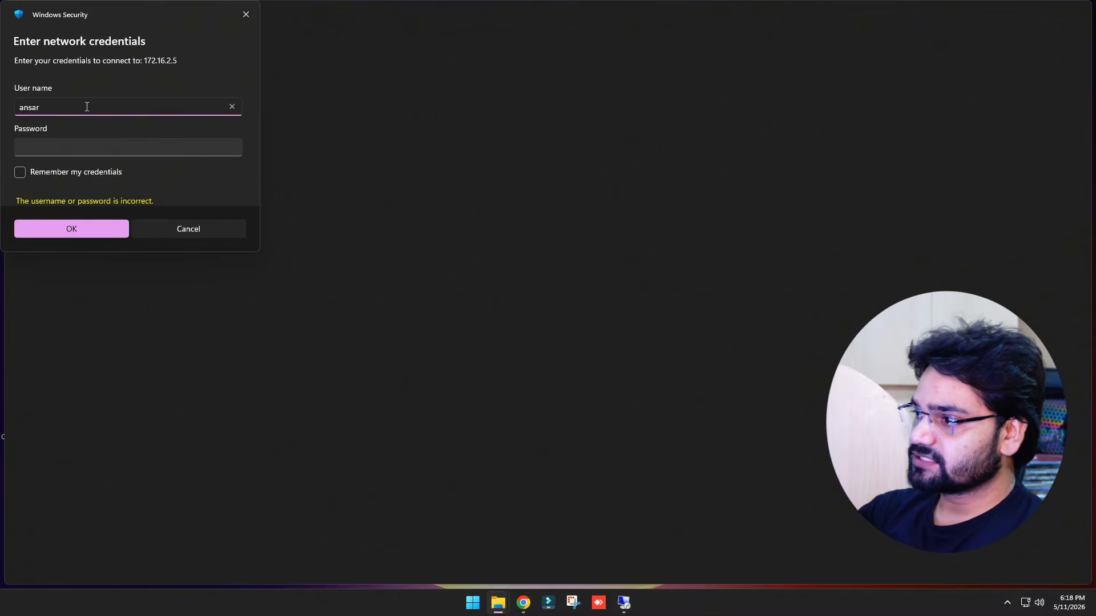
{"action": "key", "text": "Tab"}
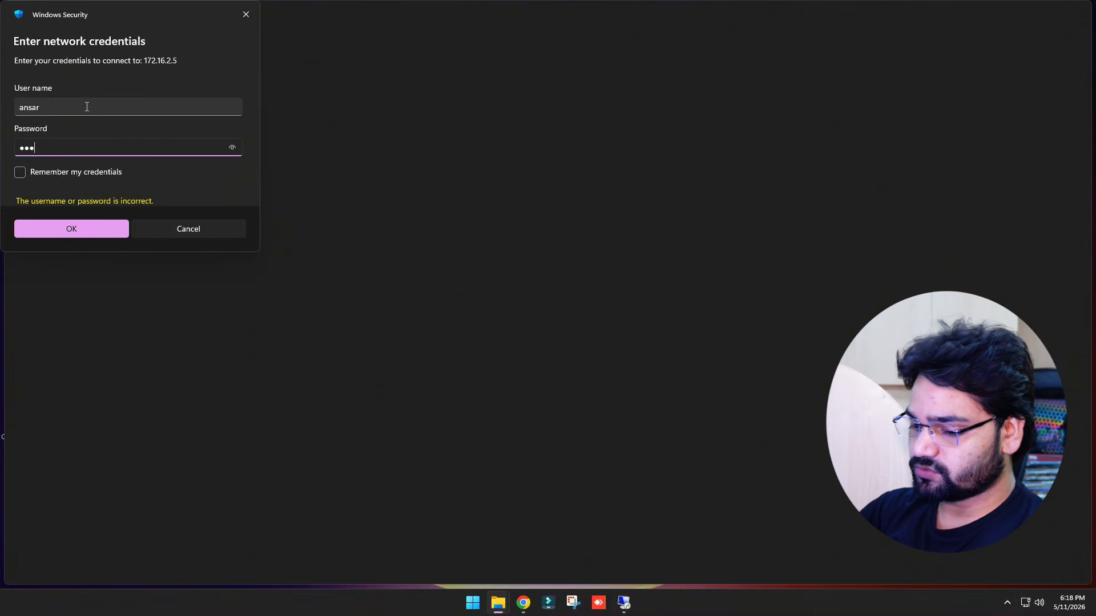
{"action": "left_click", "coordinate": [50, 172]}
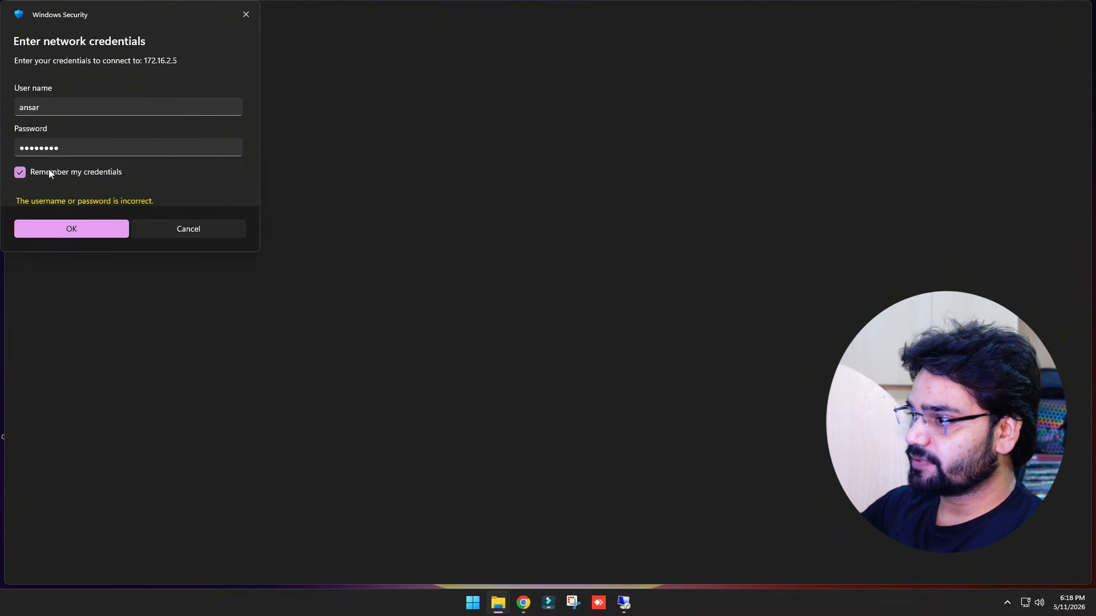
{"action": "left_click", "coordinate": [52, 169]}
{"action": "left_click", "coordinate": [81, 228]}
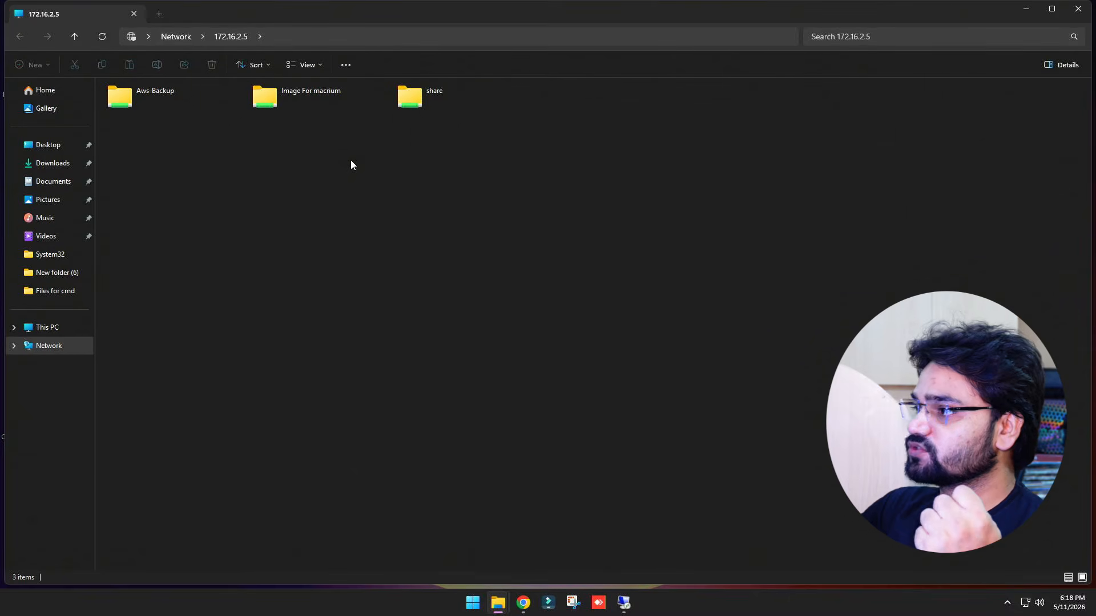
- Open the server's share folder and the signed-in user's own folder
{"action": "left_click_drag", "start_coordinate": [346, 121], "coordinate": [141, 90]}
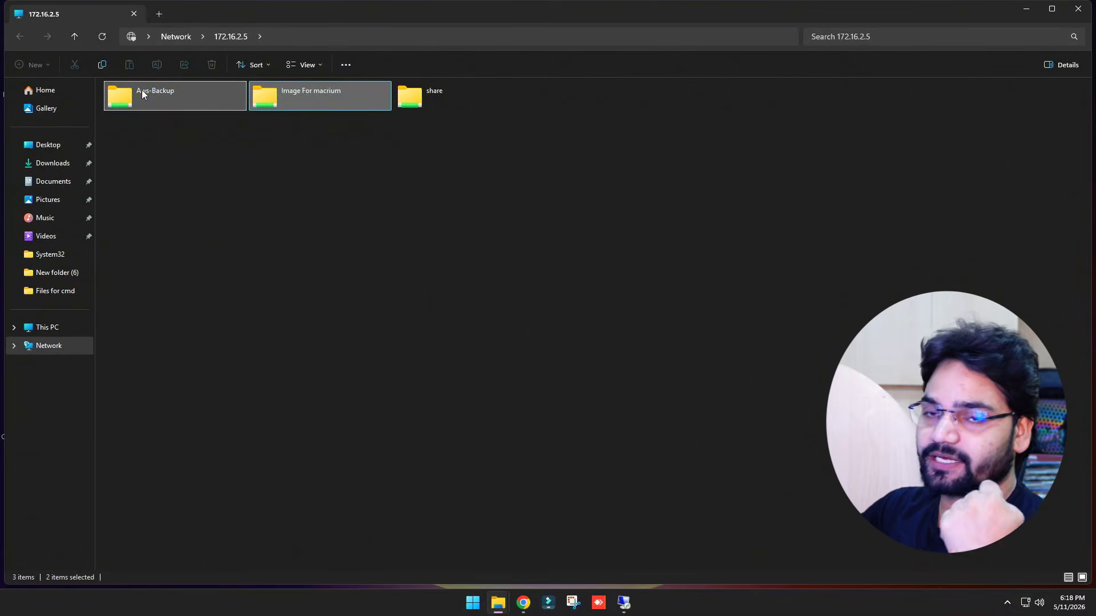
{"action": "left_click", "coordinate": [193, 136]}
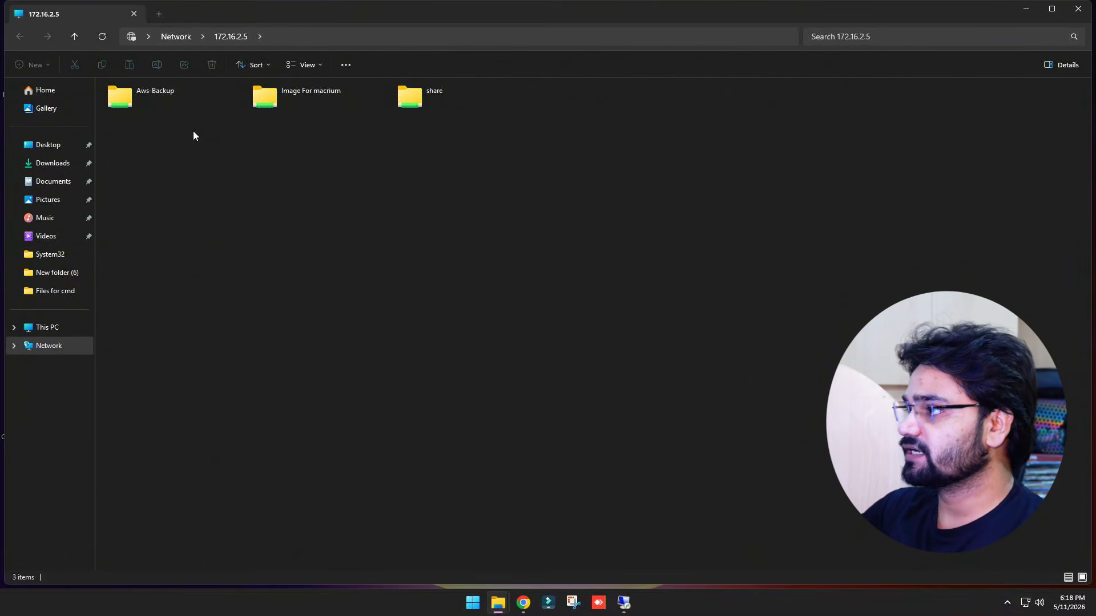
{"action": "left_click_drag", "start_coordinate": [328, 137], "coordinate": [171, 94]}
{"action": "left_click", "coordinate": [377, 172]}
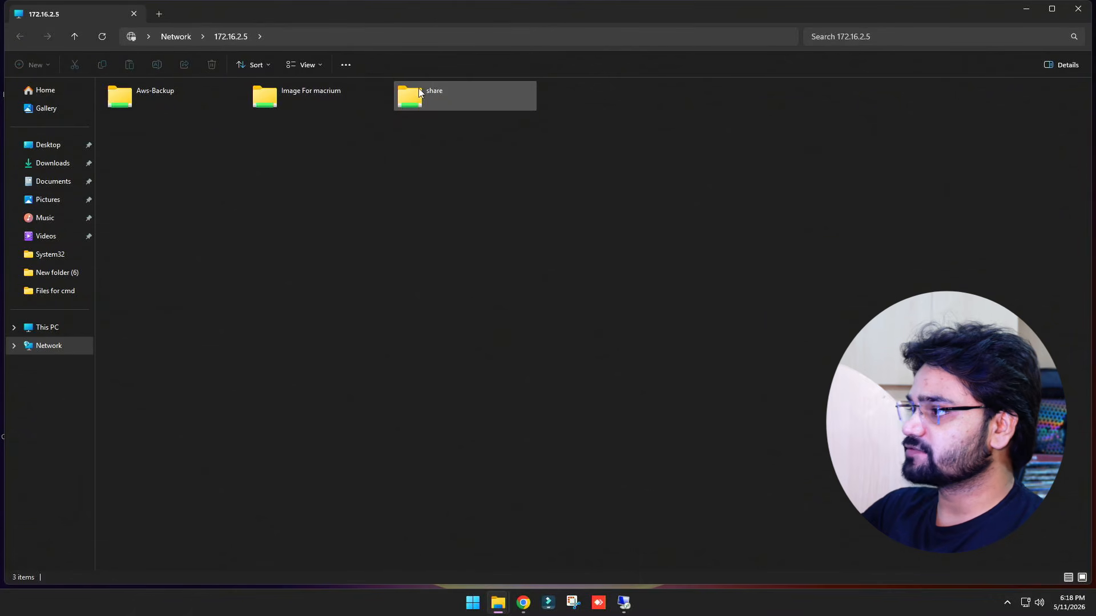
{"action": "double_click", "coordinate": [441, 102]}
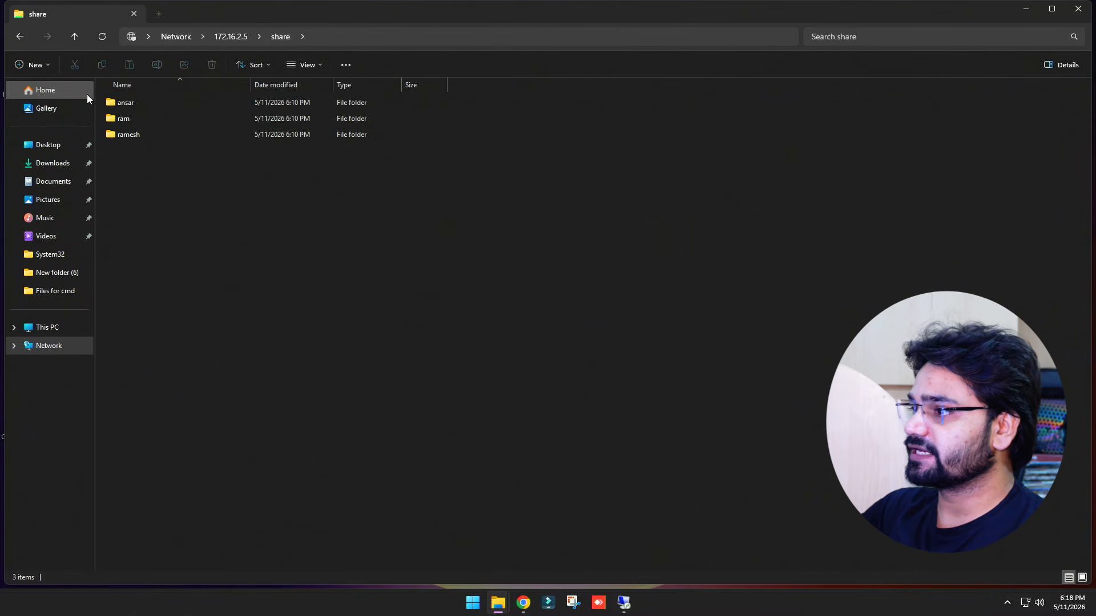
{"action": "double_click", "coordinate": [149, 108]}
{"action": "key", "text": "alt+Left"}
- Confirm a second user's folder refuses access and the third refuses creating a new folder
{"action": "left_click", "coordinate": [146, 116]}
{"action": "double_click", "coordinate": [145, 118]}
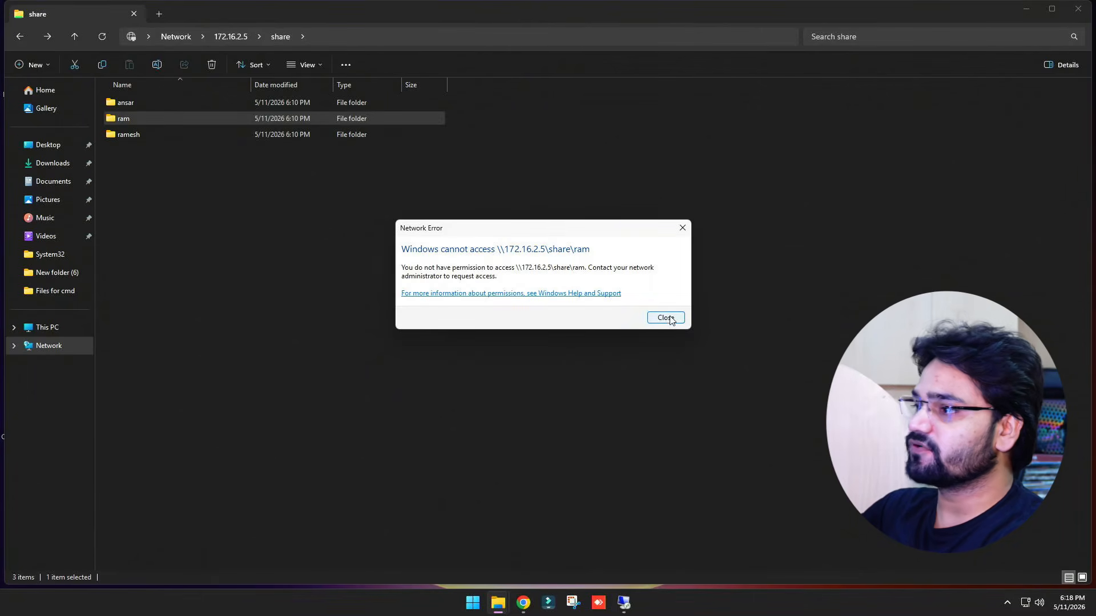
{"action": "left_click", "coordinate": [666, 319]}
{"action": "double_click", "coordinate": [152, 136]}
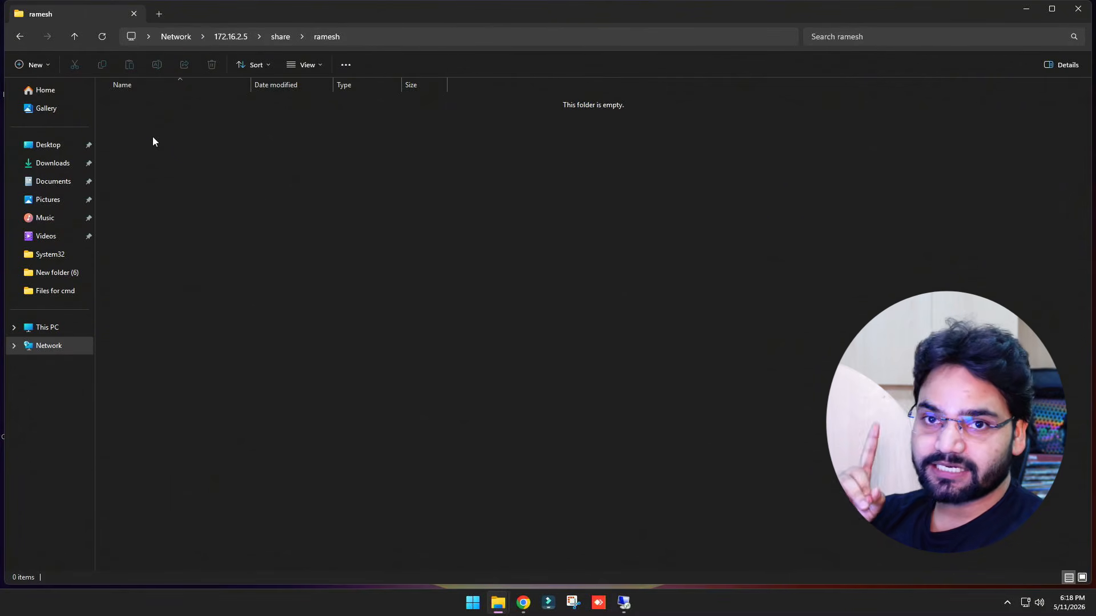
{"action": "right_click", "coordinate": [152, 141]}
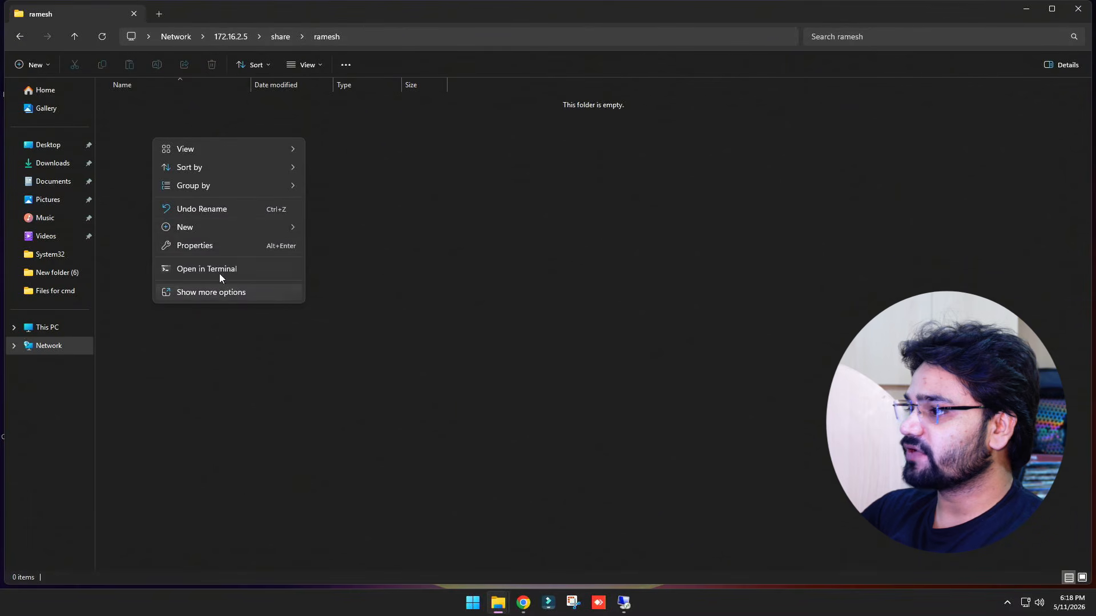
{"action": "mouse_move", "coordinate": [209, 224]}
{"action": "left_click", "coordinate": [312, 225]}
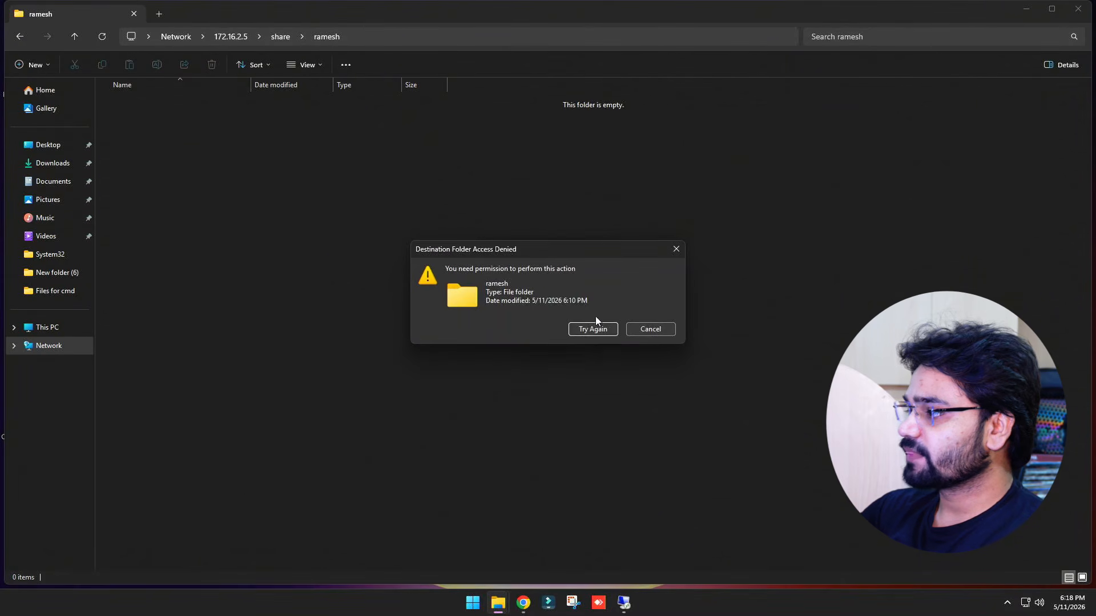
{"action": "left_click", "coordinate": [639, 331]}
{"action": "left_click", "coordinate": [17, 37]}
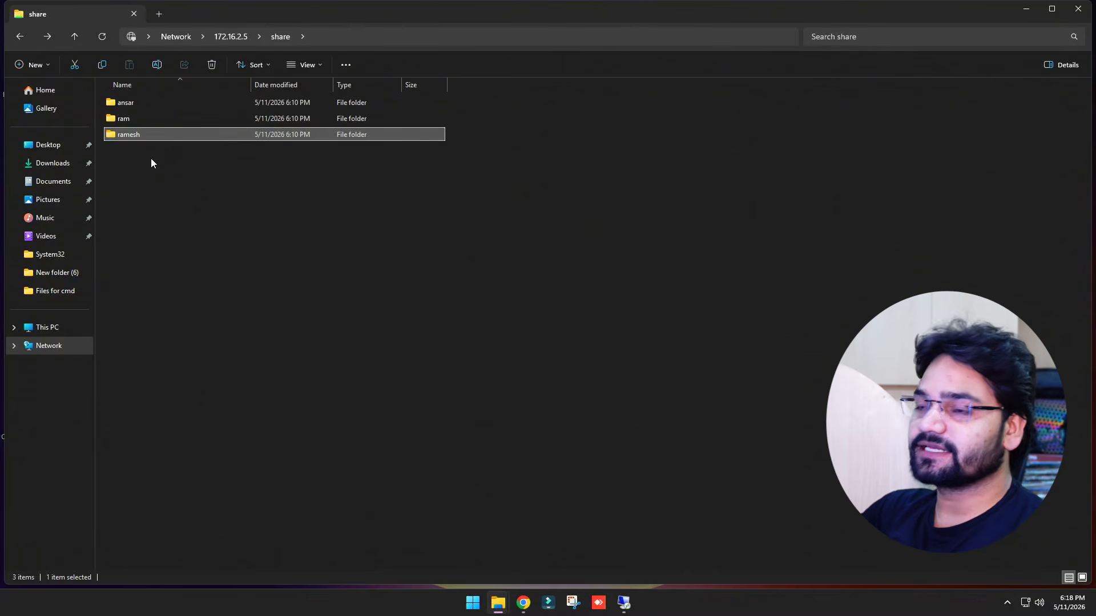
- Create a test New folder inside ansar, then permanently delete it
{"action": "double_click", "coordinate": [137, 108]}
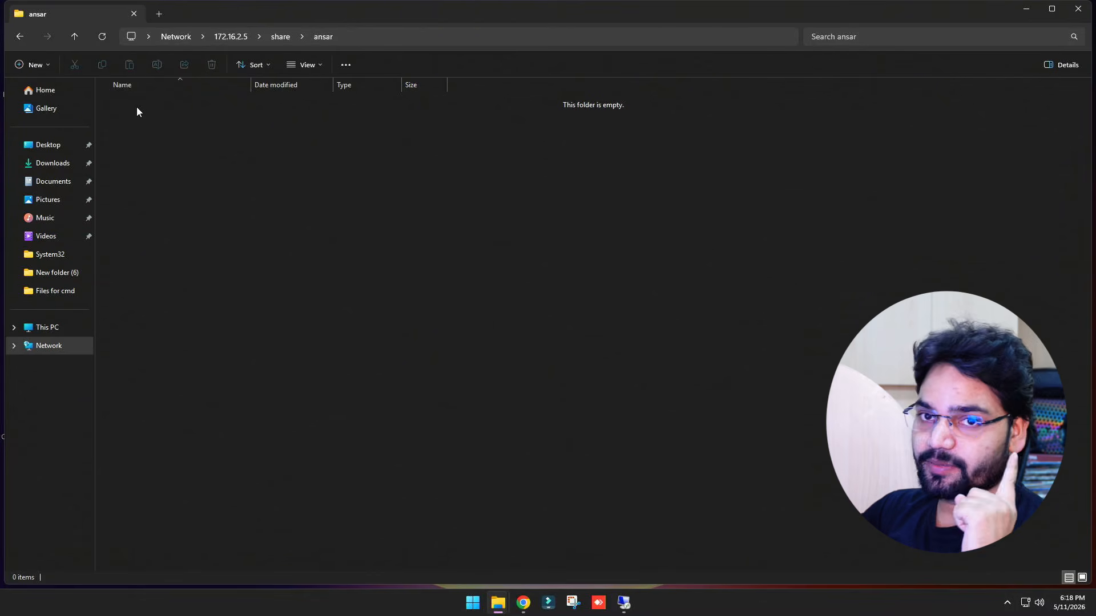
{"action": "right_click", "coordinate": [195, 164]}
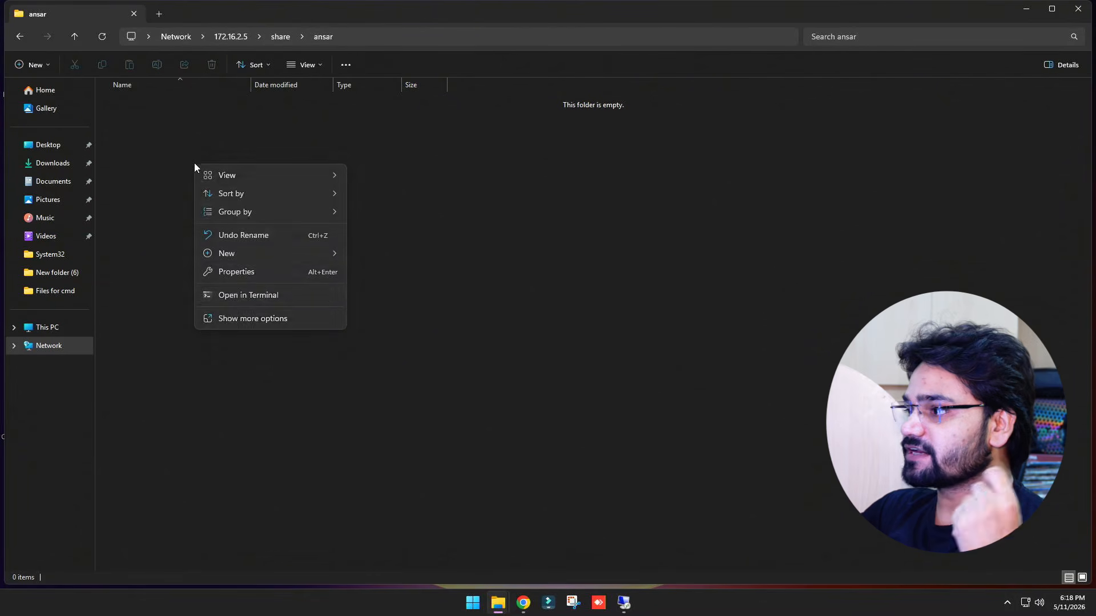
{"action": "mouse_move", "coordinate": [228, 253]}
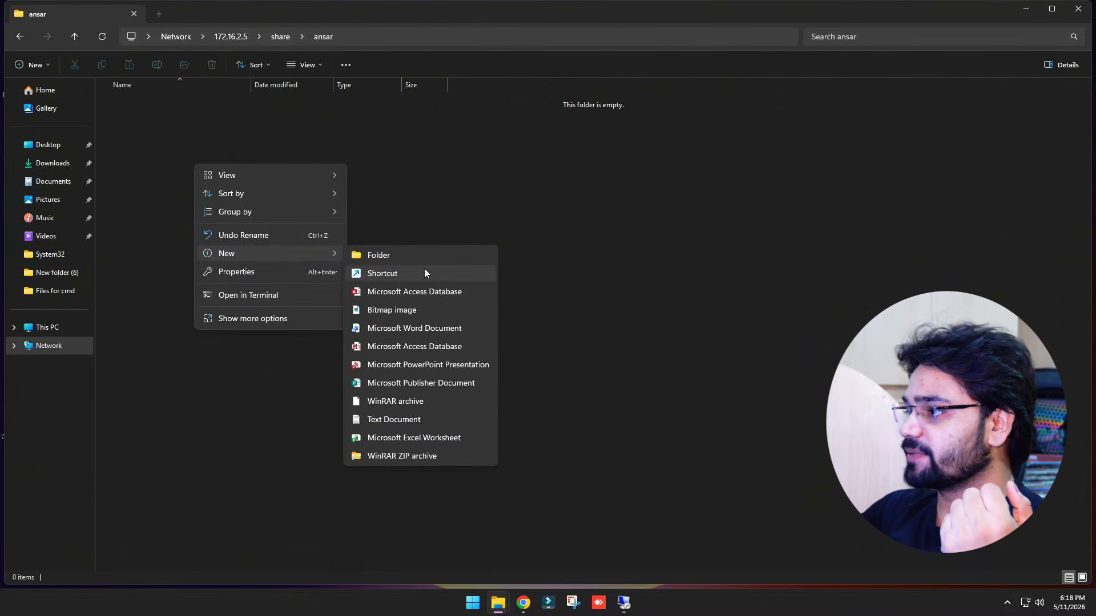
{"action": "left_click", "coordinate": [406, 252]}
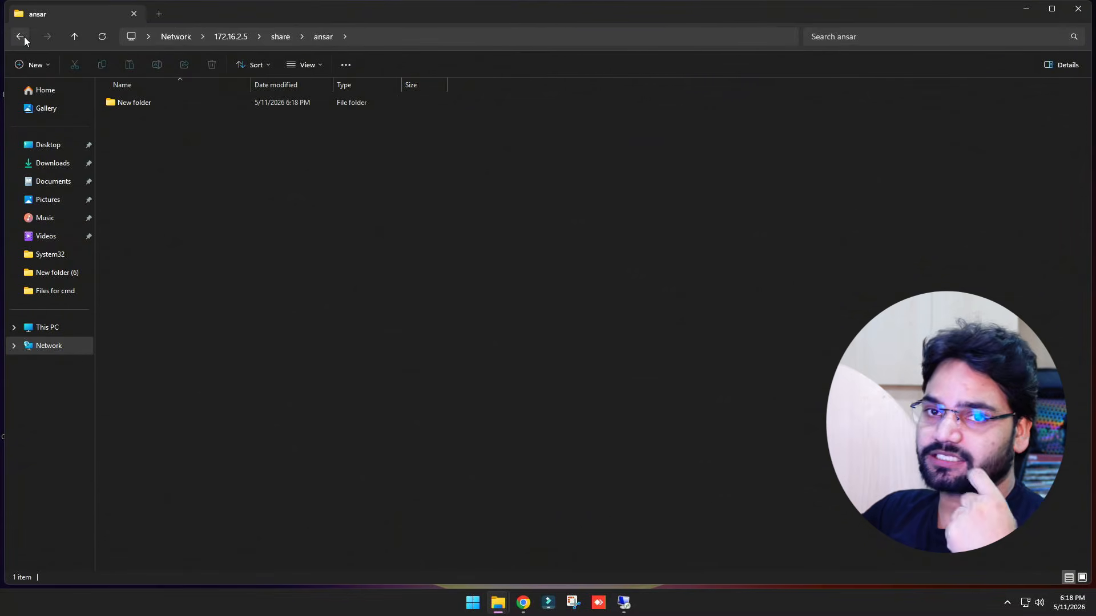
{"action": "left_click", "coordinate": [121, 107]}
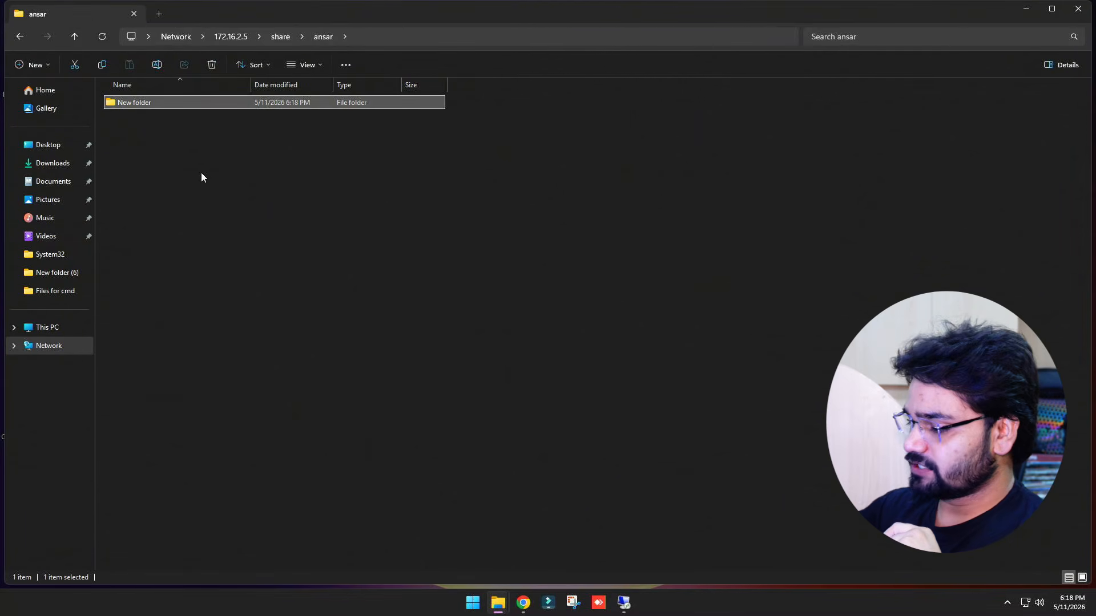
{"action": "key", "text": "Delete"}
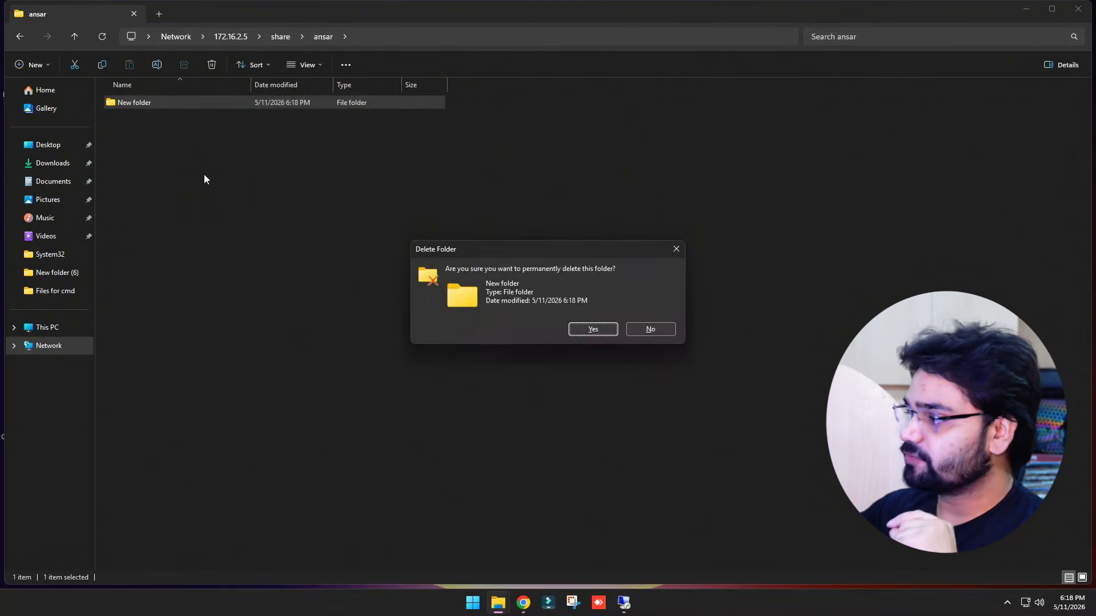
{"action": "left_click", "coordinate": [596, 329]}
- Open the ramesh folder, then confirm the ram folder is access-denied
{"action": "left_click", "coordinate": [20, 36]}
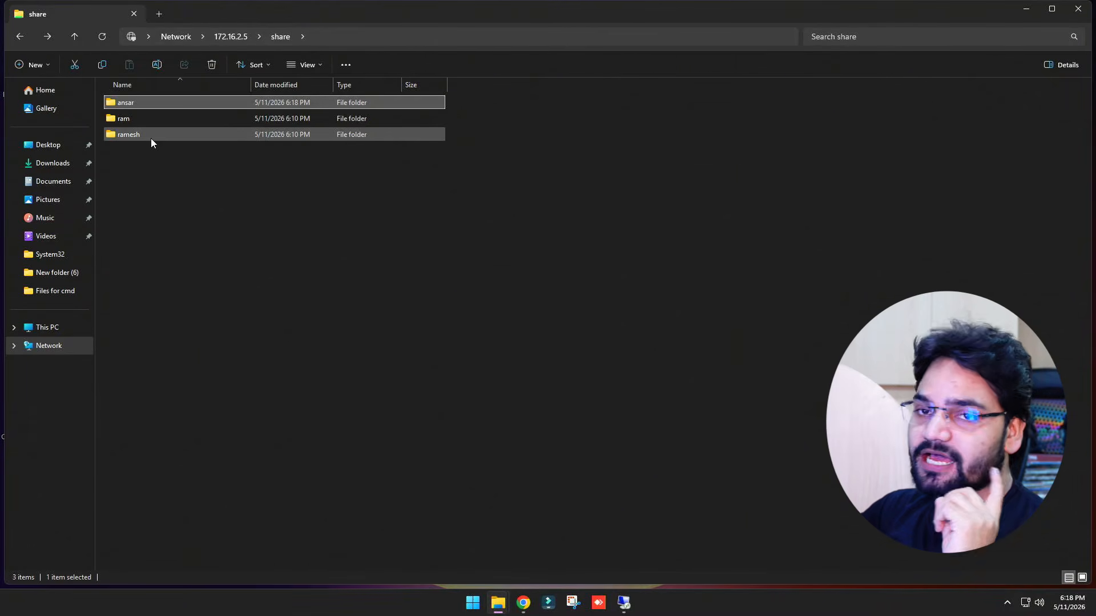
{"action": "double_click", "coordinate": [151, 139]}
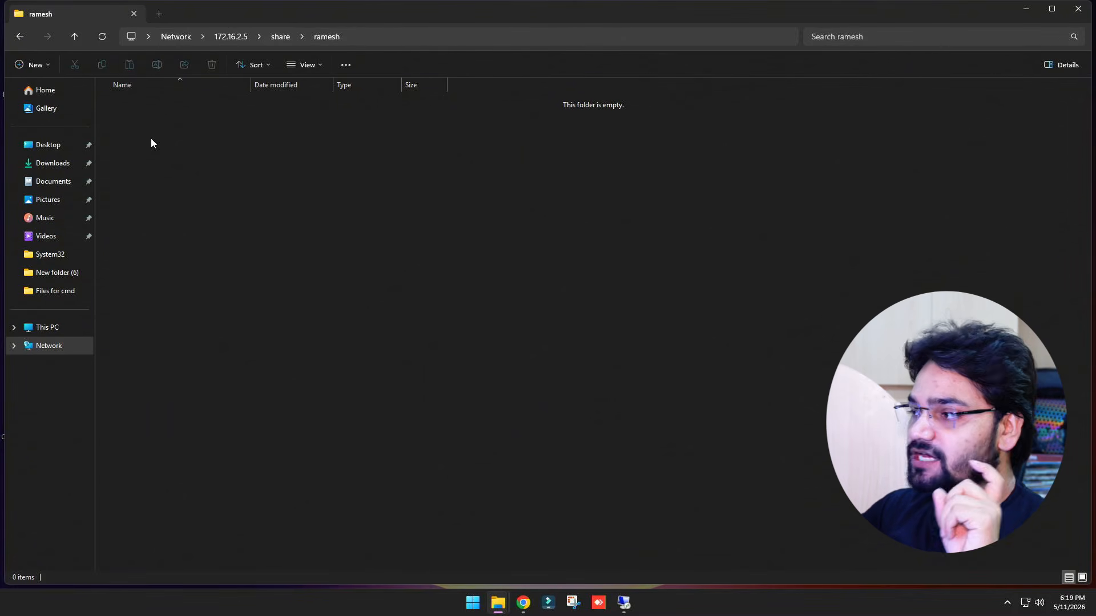
{"action": "right_click", "coordinate": [150, 138]}
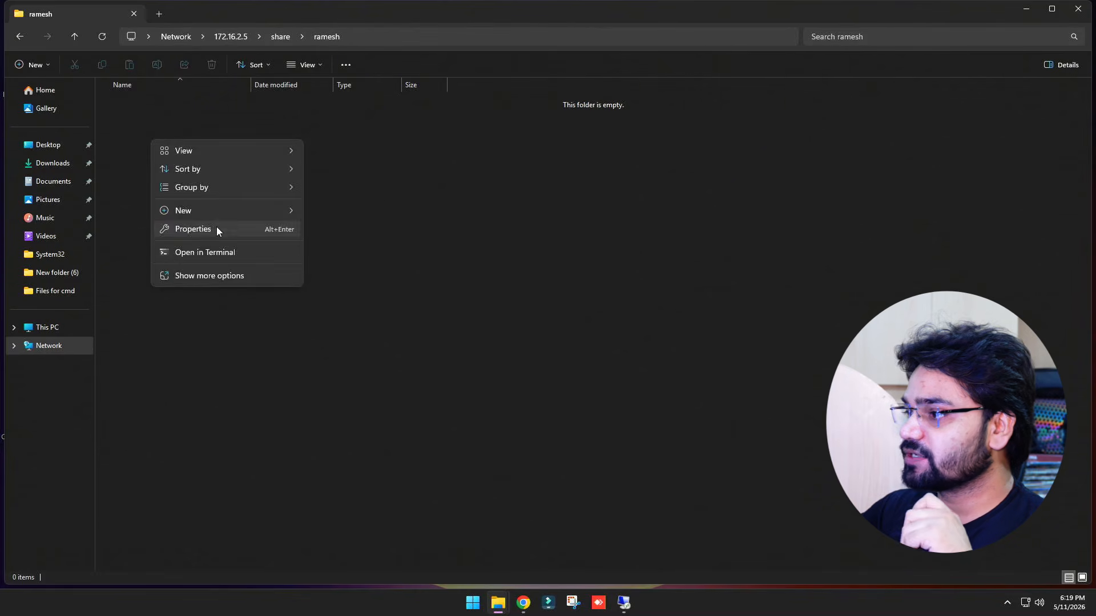
{"action": "left_click", "coordinate": [145, 158]}
{"action": "left_click", "coordinate": [25, 37]}
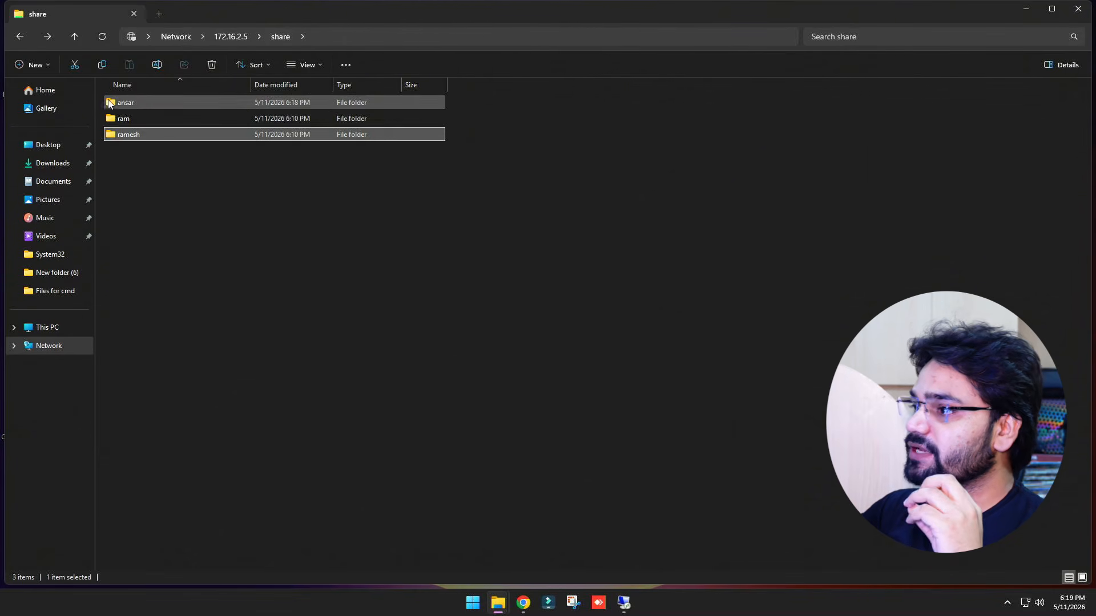
{"action": "double_click", "coordinate": [138, 119]}
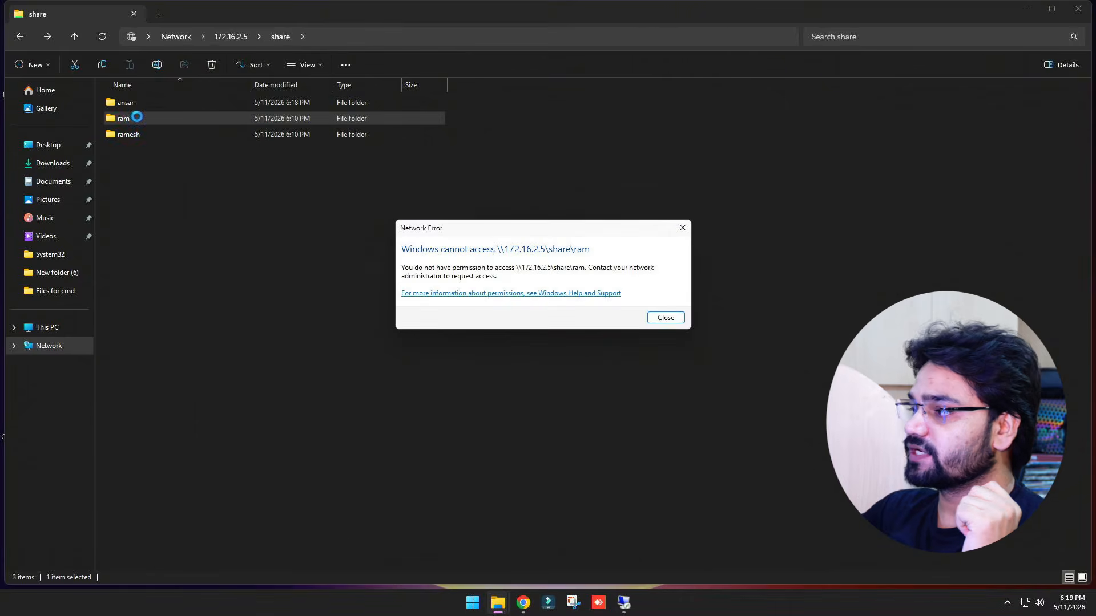
{"action": "left_click", "coordinate": [665, 318]}
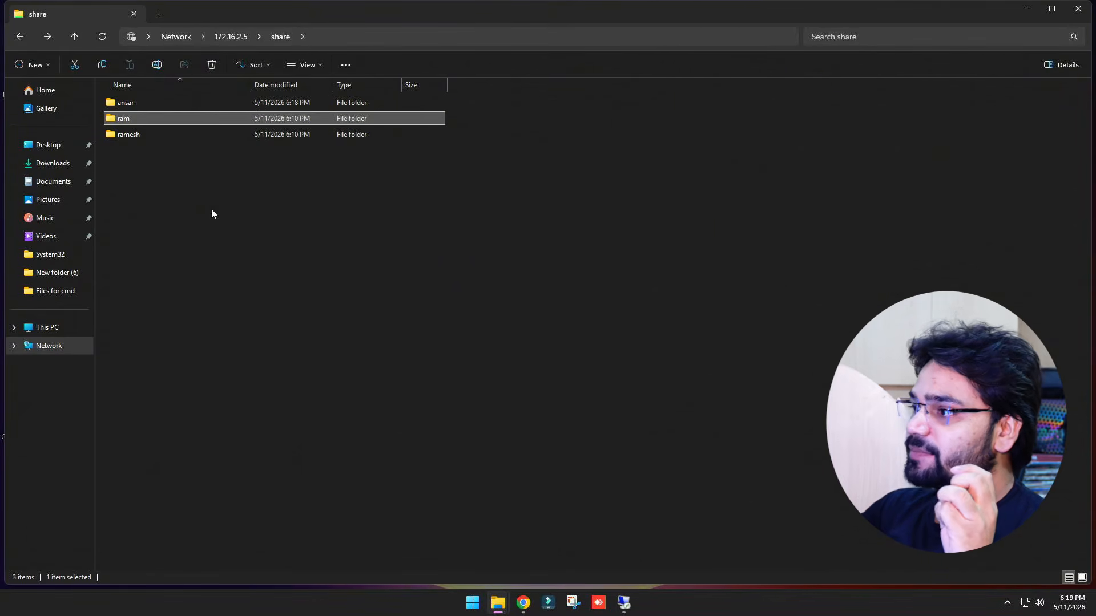
- Clear the folder selection and close File Explorer, bringing up the Start menu
{"action": "left_click", "coordinate": [133, 118]}
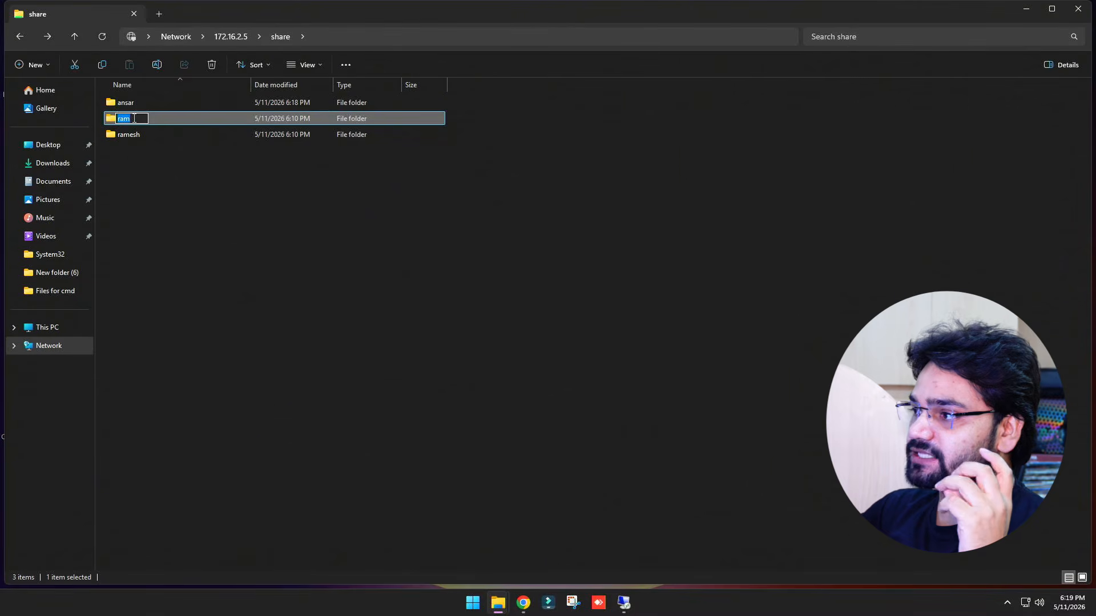
{"action": "left_click", "coordinate": [133, 102]}
{"action": "left_click", "coordinate": [144, 135]}
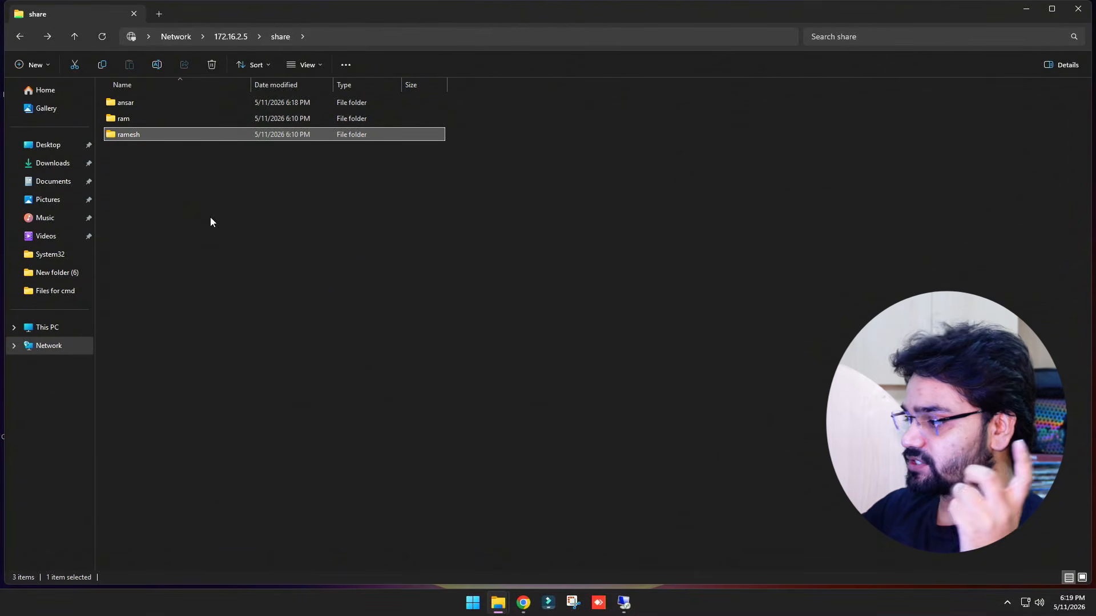
{"action": "left_click", "coordinate": [545, 333]}
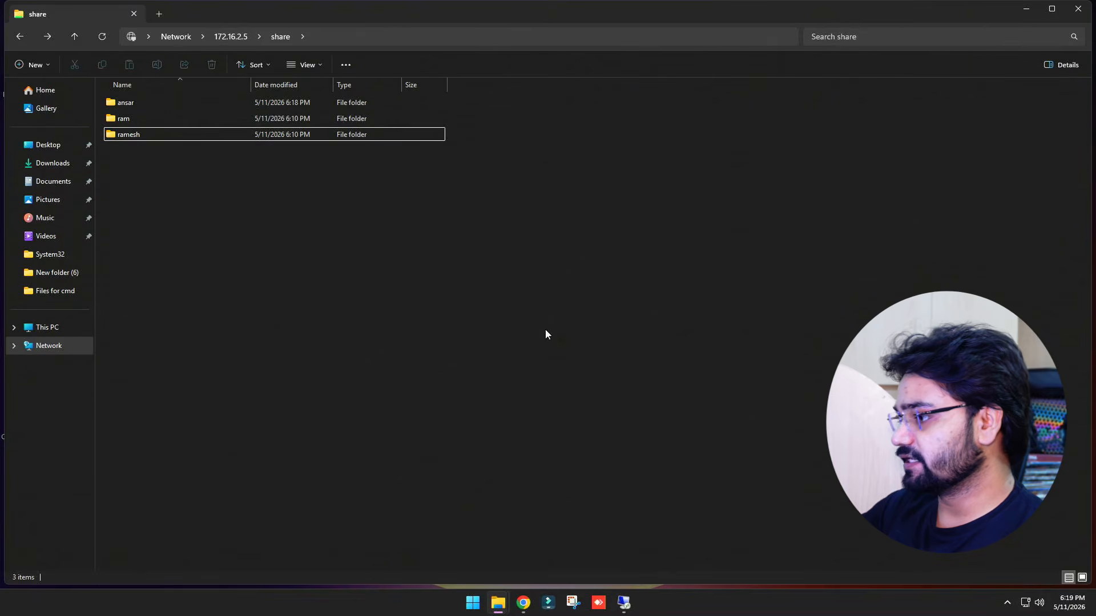
{"action": "left_click", "coordinate": [1079, 8]}
{"action": "key", "text": "super"}
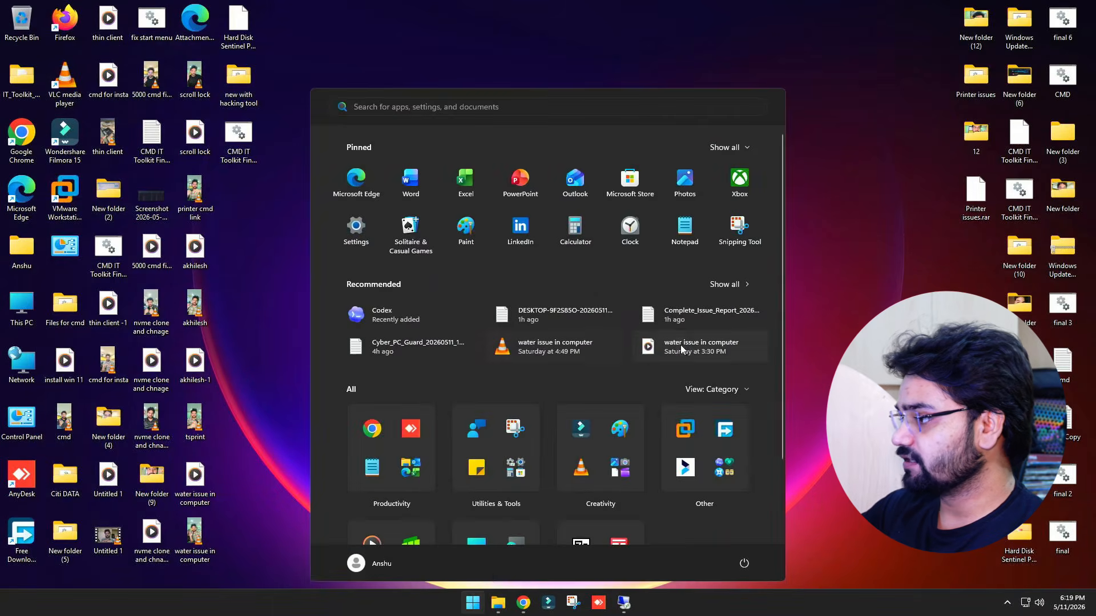
- Sign out of Windows and sign back in
{"action": "key", "text": "super"}
{"action": "left_click", "coordinate": [473, 602]}
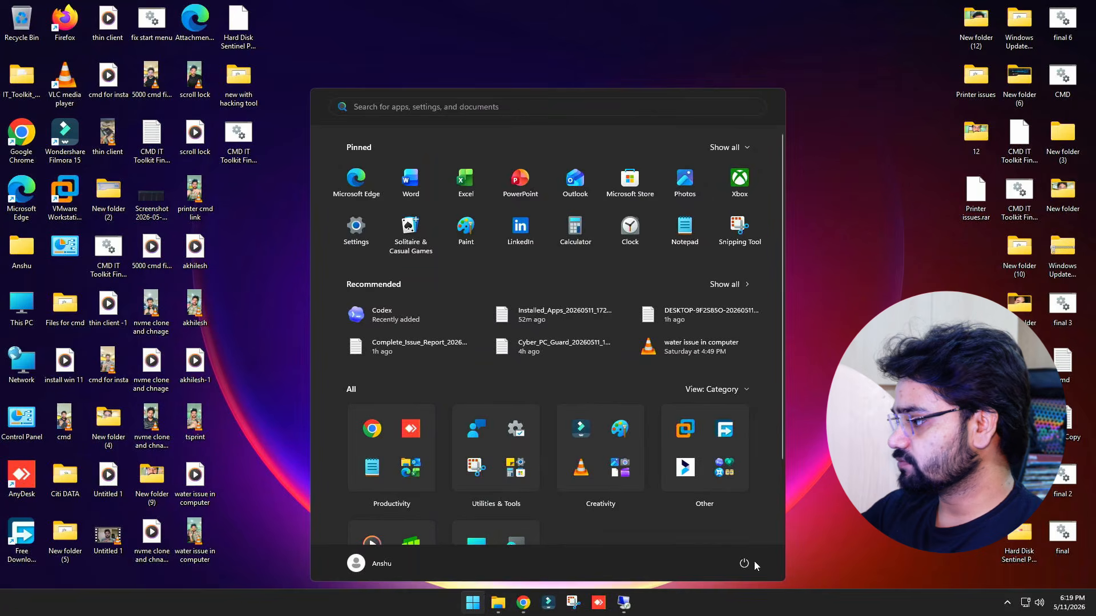
{"action": "left_click", "coordinate": [365, 563]}
{"action": "left_click", "coordinate": [487, 492]}
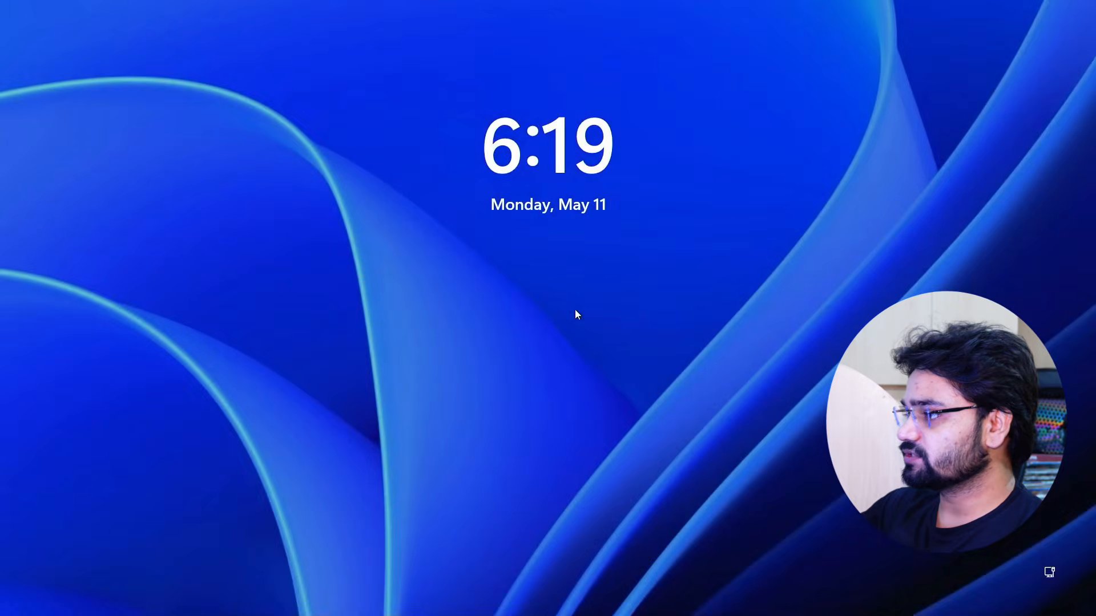
{"action": "left_click", "coordinate": [574, 309]}
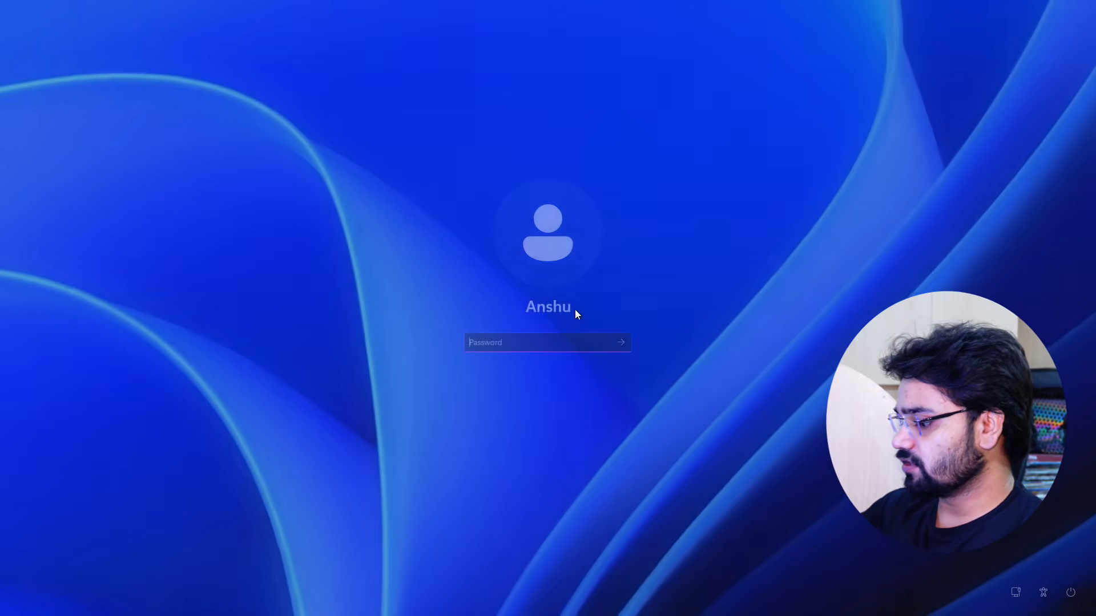
{"action": "key", "text": "Return"}
{"action": "key", "text": "Return"}
{"action": "key", "text": "Return"}
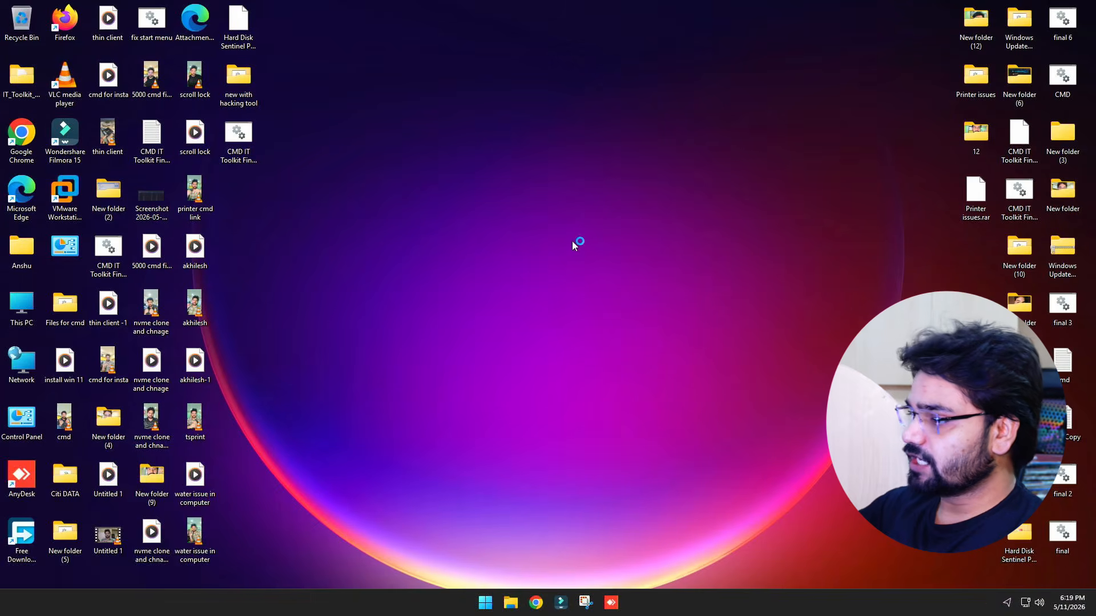
{"action": "key", "text": "super+r"}
{"action": "key", "text": "Return"}
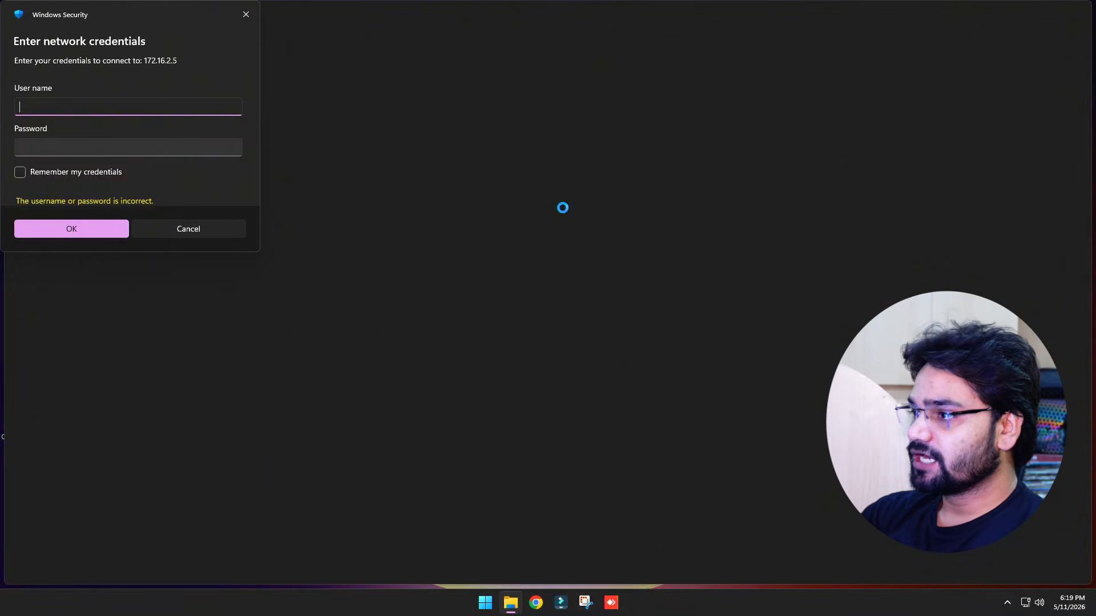
- Enter user name ram and its password to connect to 172.16.2.5
{"action": "type", "text": "ram"}
{"action": "key", "text": "Tab"}
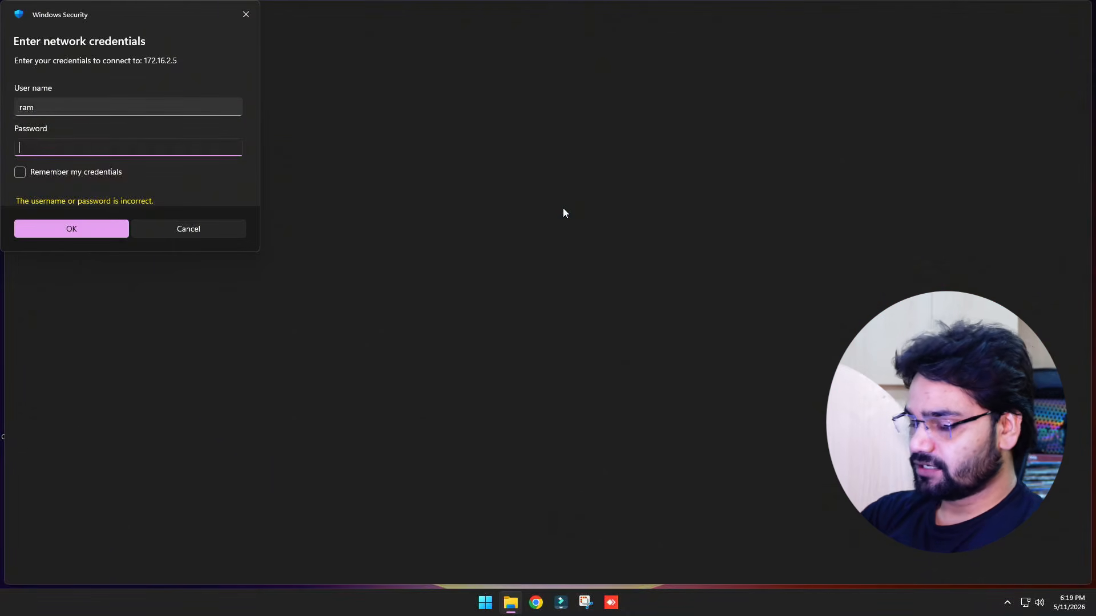
{"action": "type", "text": "*******"}
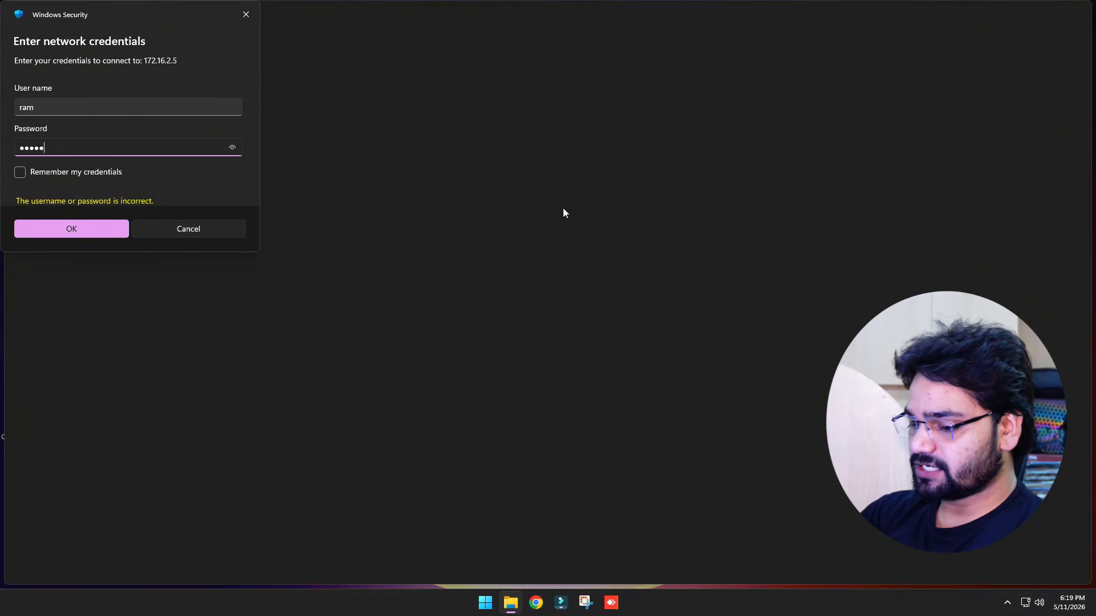
{"action": "key", "text": "Return"}
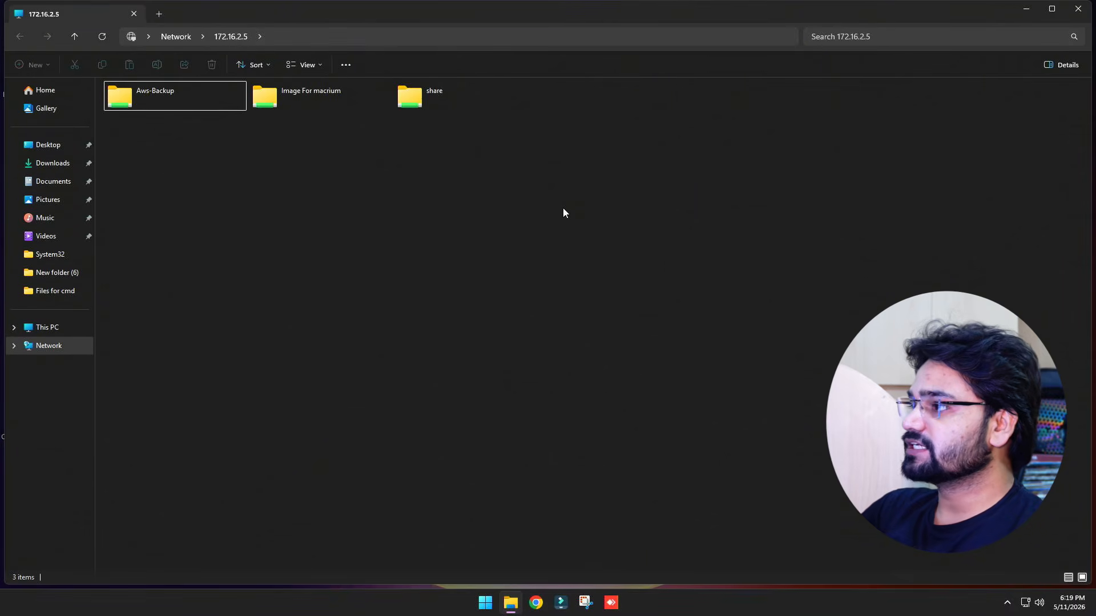
- Open the server's share folder and check that the ram folder opens
{"action": "left_click_drag", "start_coordinate": [358, 173], "coordinate": [114, 56]}
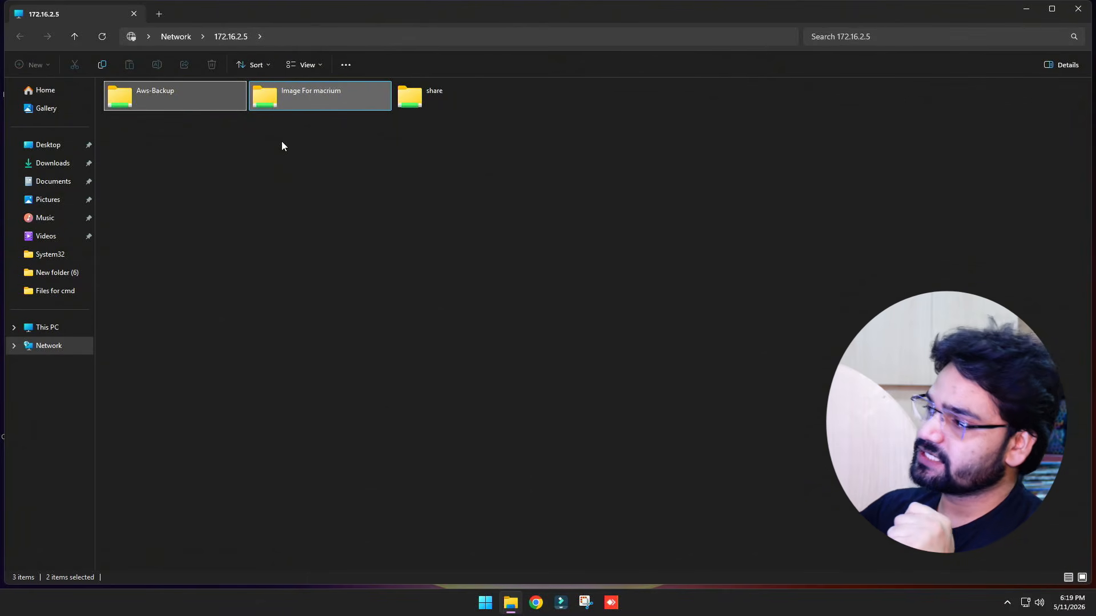
{"action": "double_click", "coordinate": [446, 108]}
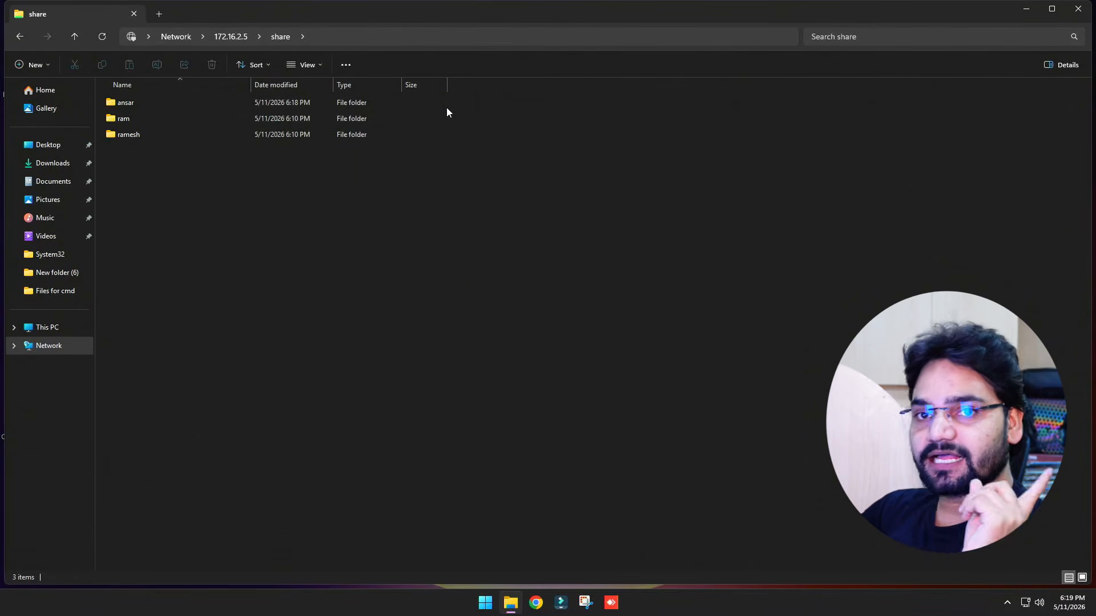
{"action": "left_click", "coordinate": [19, 36]}
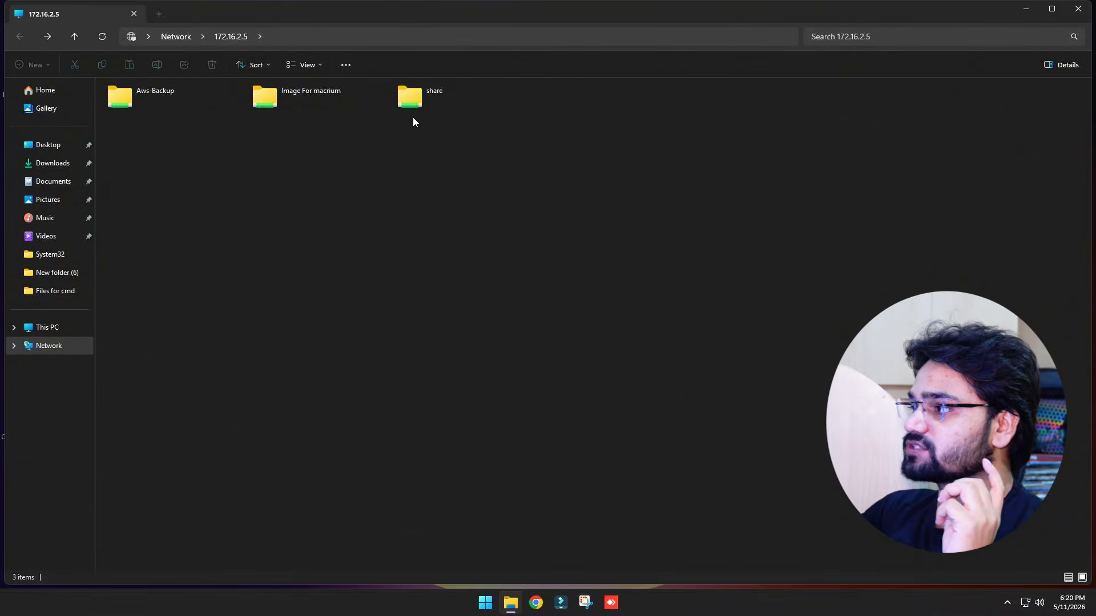
{"action": "double_click", "coordinate": [433, 98]}
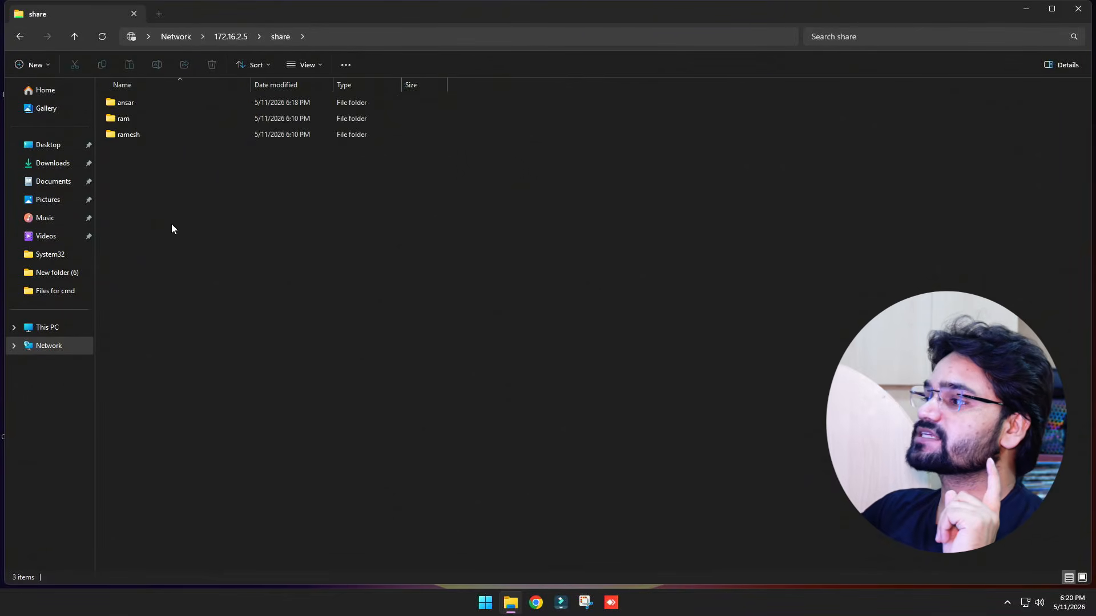
{"action": "left_click_drag", "start_coordinate": [171, 223], "coordinate": [143, 105]}
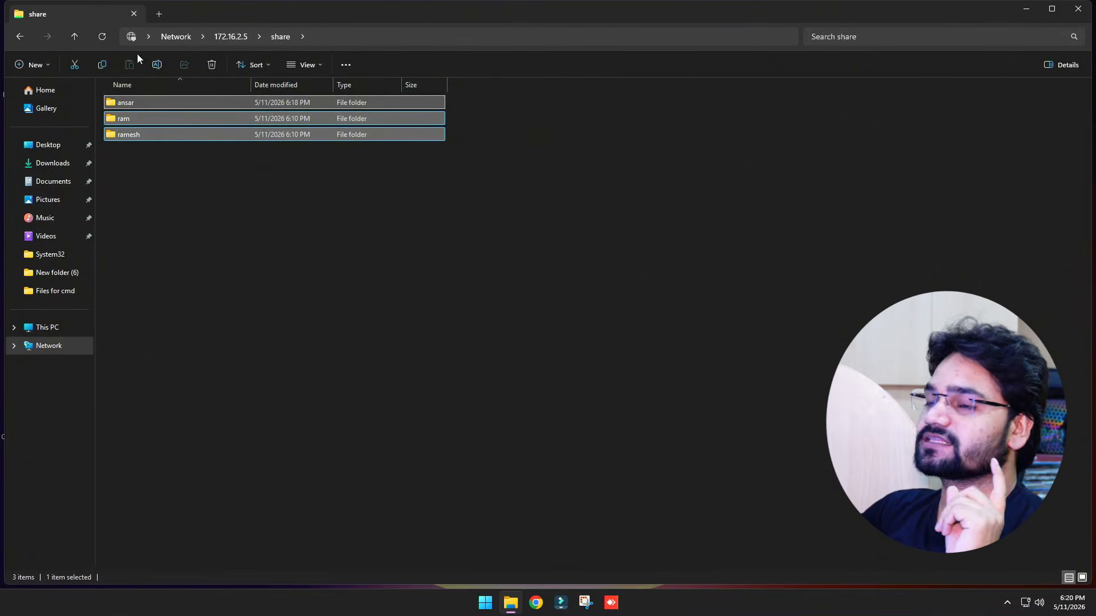
{"action": "left_click", "coordinate": [169, 171]}
{"action": "double_click", "coordinate": [114, 119]}
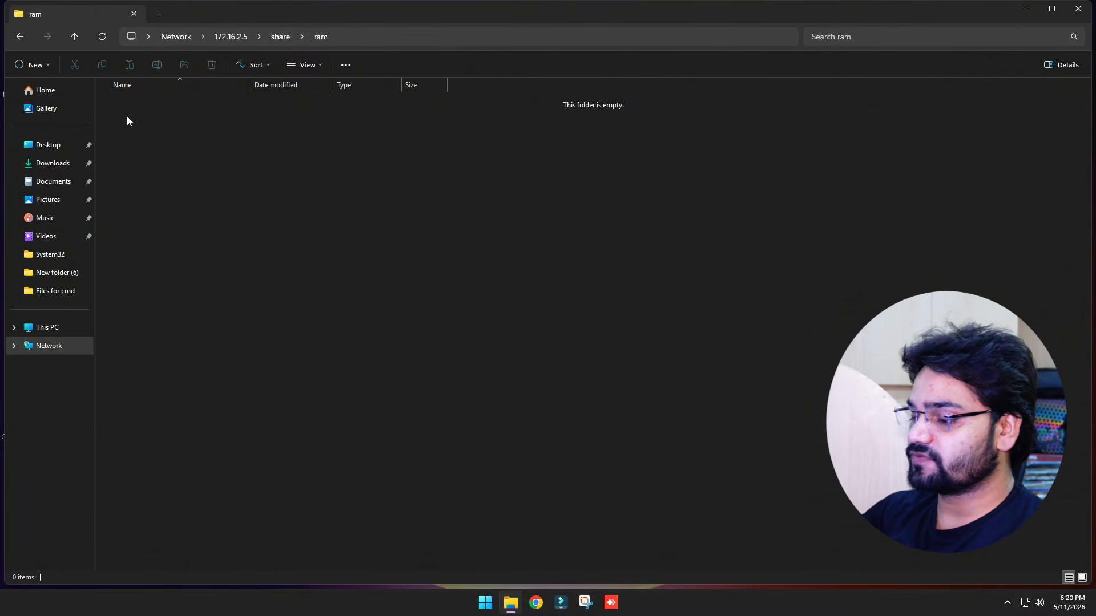
{"action": "key", "text": "alt+Left"}
- Confirm ansar and ramesh both refuse access, then reopen the empty ram folder
{"action": "double_click", "coordinate": [147, 105]}
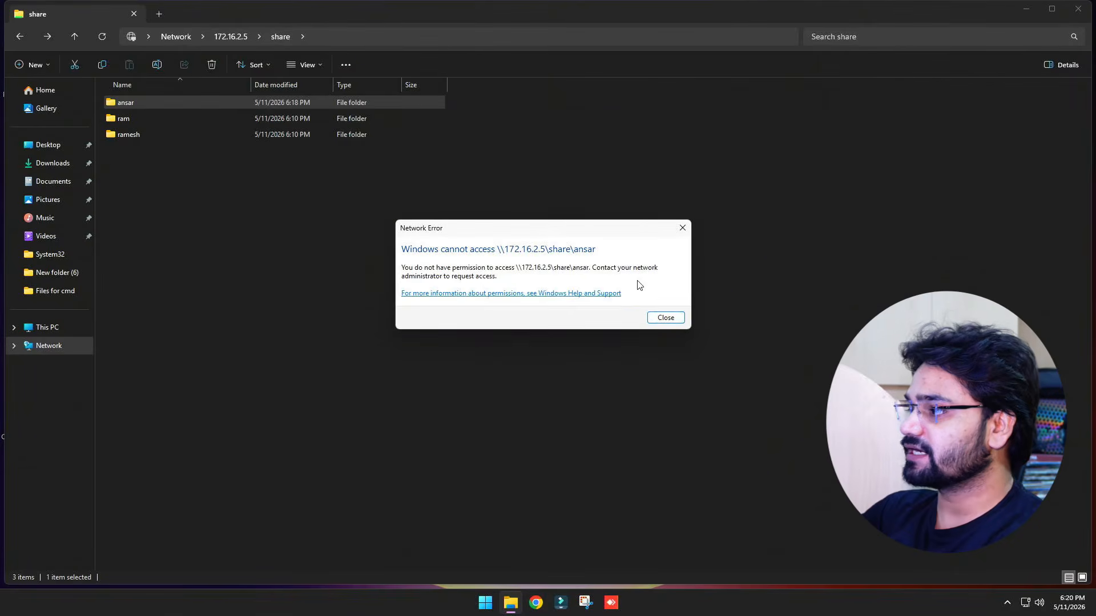
{"action": "left_click", "coordinate": [662, 317]}
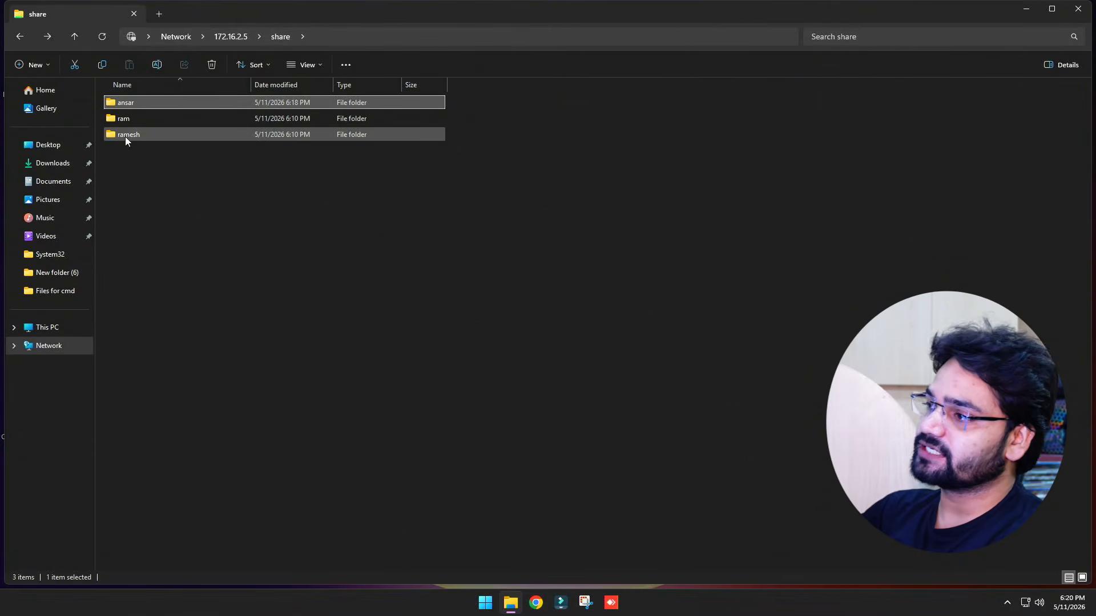
{"action": "double_click", "coordinate": [125, 136]}
{"action": "left_click", "coordinate": [662, 318]}
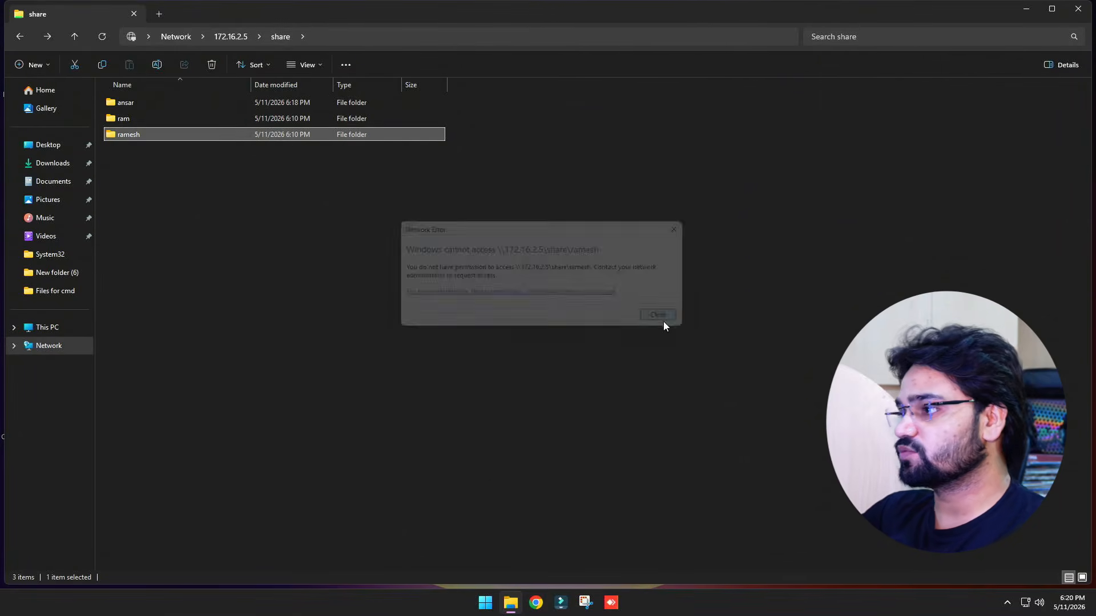
{"action": "double_click", "coordinate": [126, 118]}
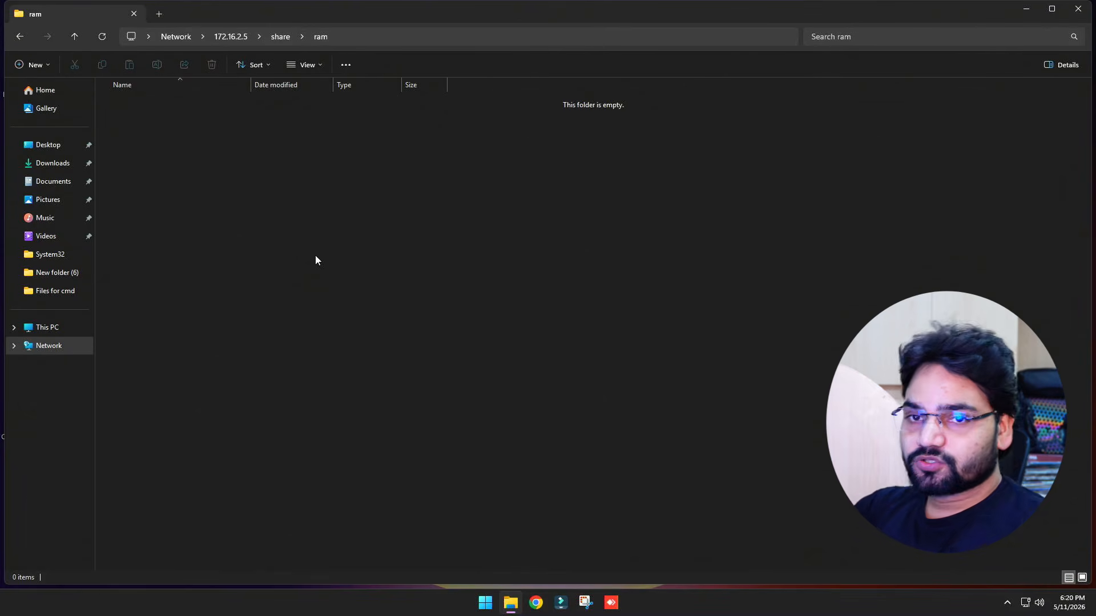